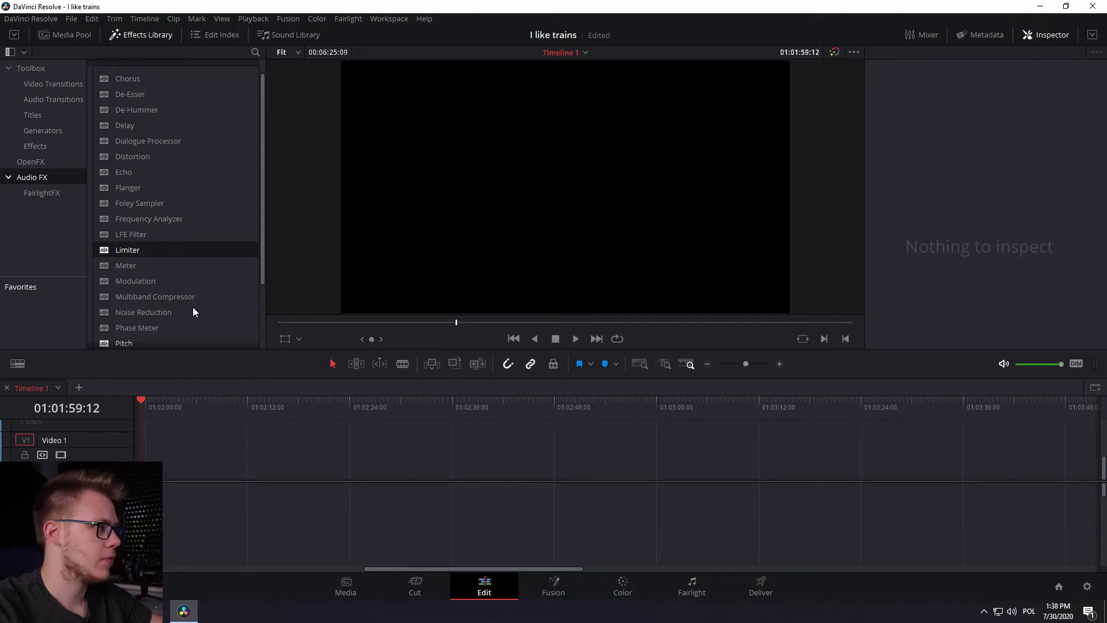
- Create a new timeline named 'przejście' and drop clips MVI_2288 and MVI_2287 into it
{"action": "left_click", "coordinate": [72, 20]}
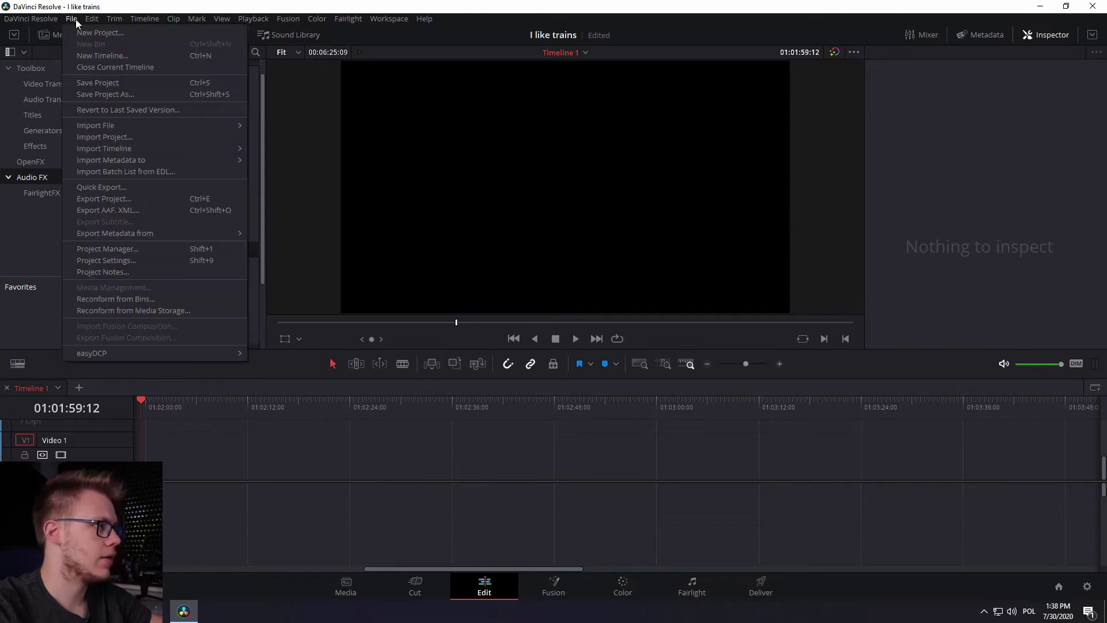
{"action": "left_click", "coordinate": [102, 55]}
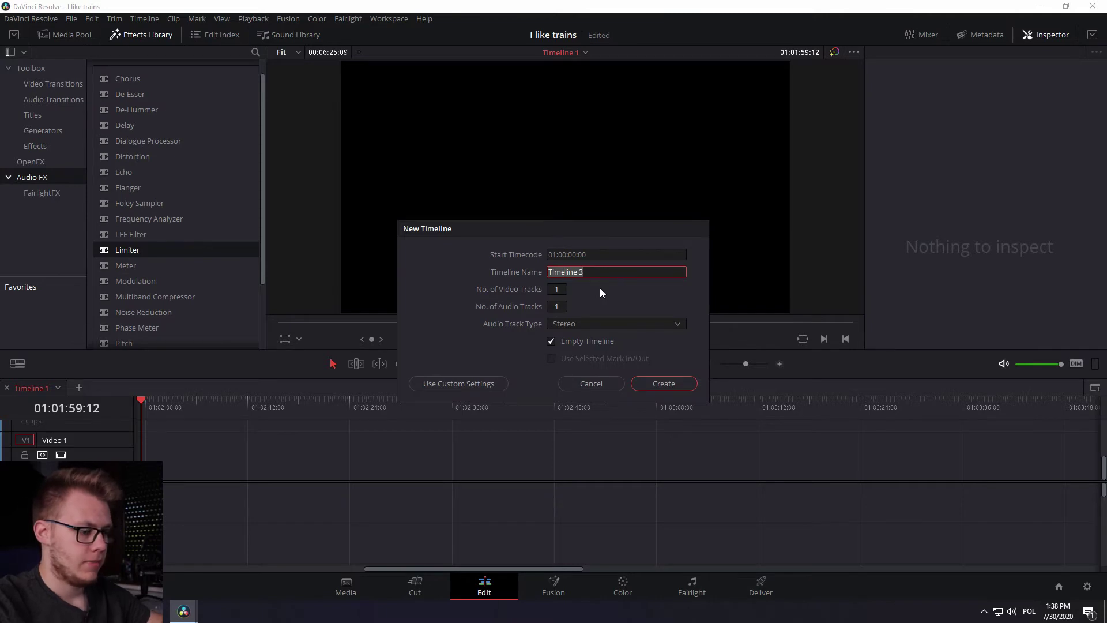
{"action": "key", "text": "BackSpace"}
{"action": "type", "text": "przejście"}
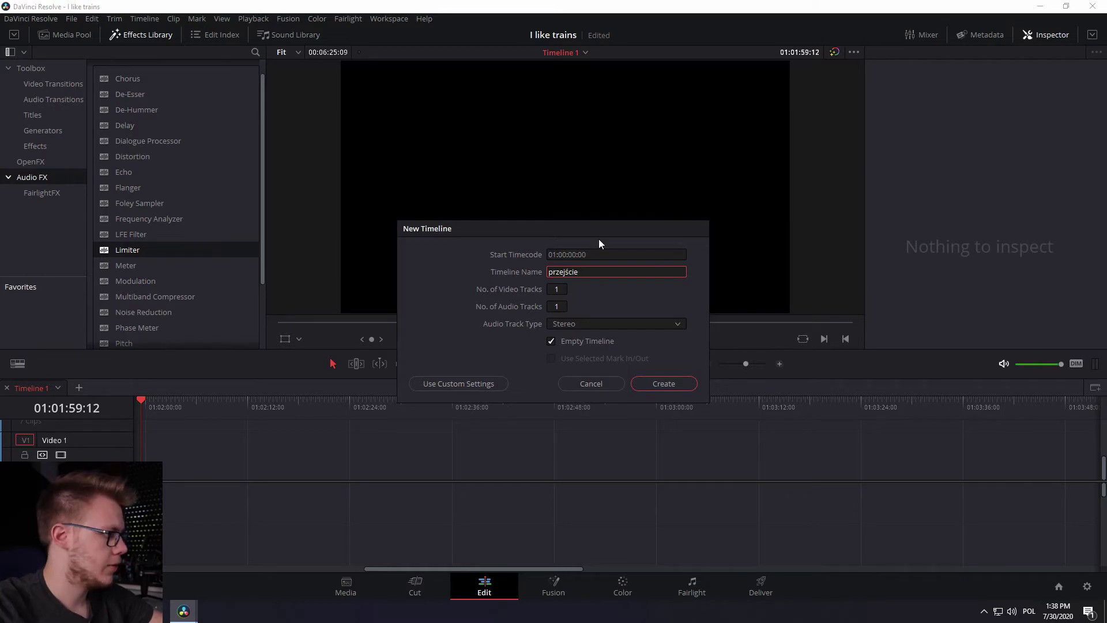
{"action": "left_click", "coordinate": [676, 383]}
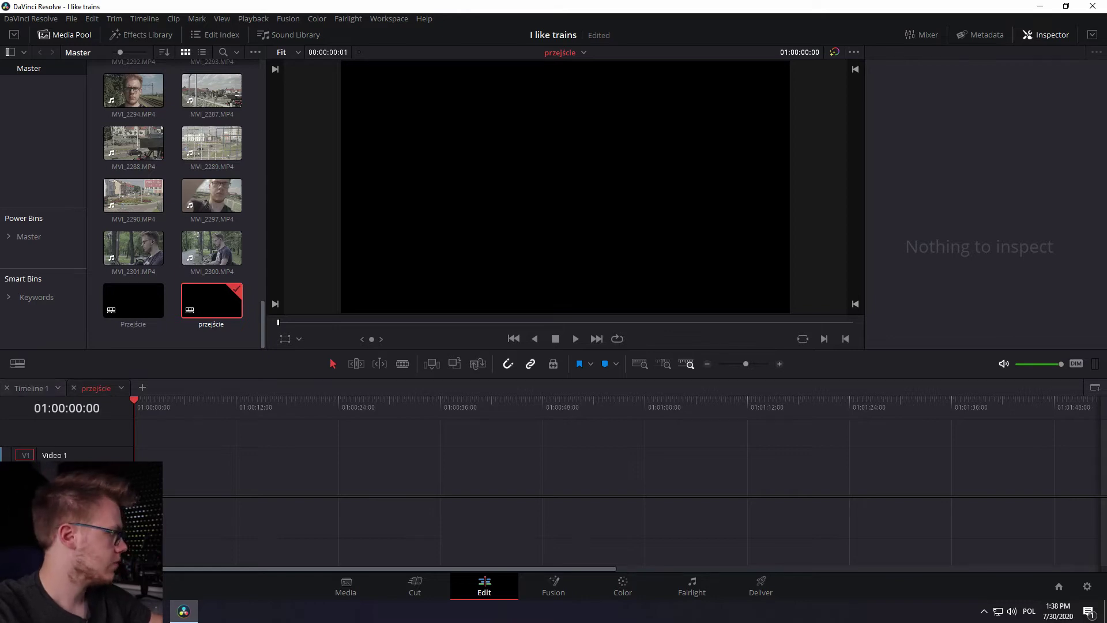
{"action": "mouse_move", "coordinate": [292, 407]}
{"action": "left_mouse_down"}
{"action": "mouse_move", "coordinate": [254, 461]}
{"action": "mouse_move", "coordinate": [201, 460]}
{"action": "left_mouse_up"}
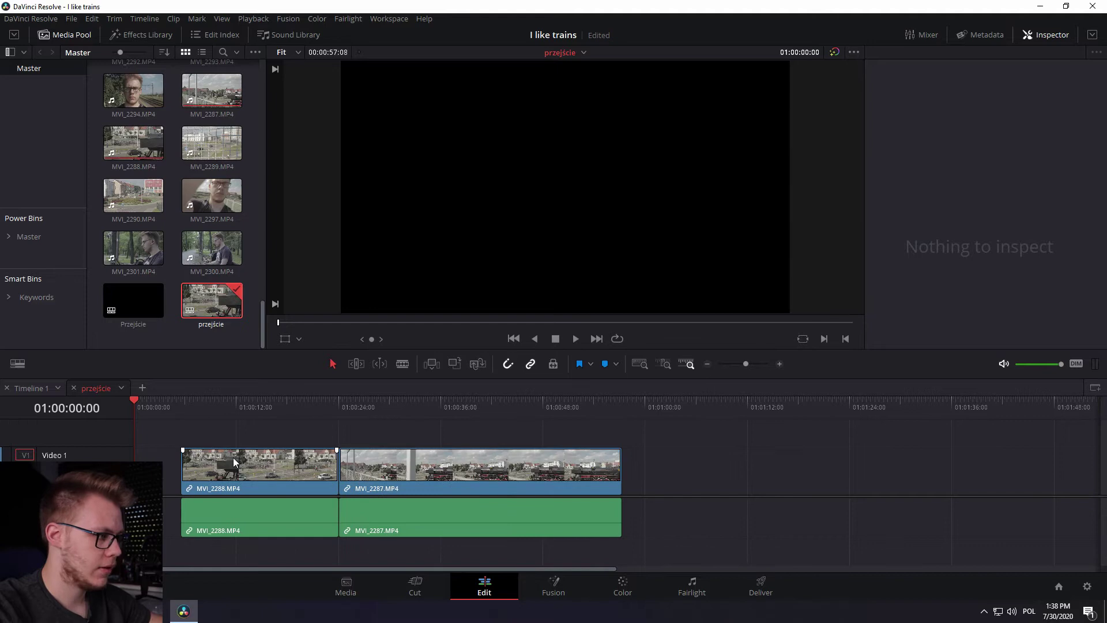
{"action": "left_click", "coordinate": [241, 404]}
- Rearrange the clips so MVI_2287 starts Video 1 with MVI_2288 after it
{"action": "left_click_drag", "start_coordinate": [241, 404], "coordinate": [436, 425]}
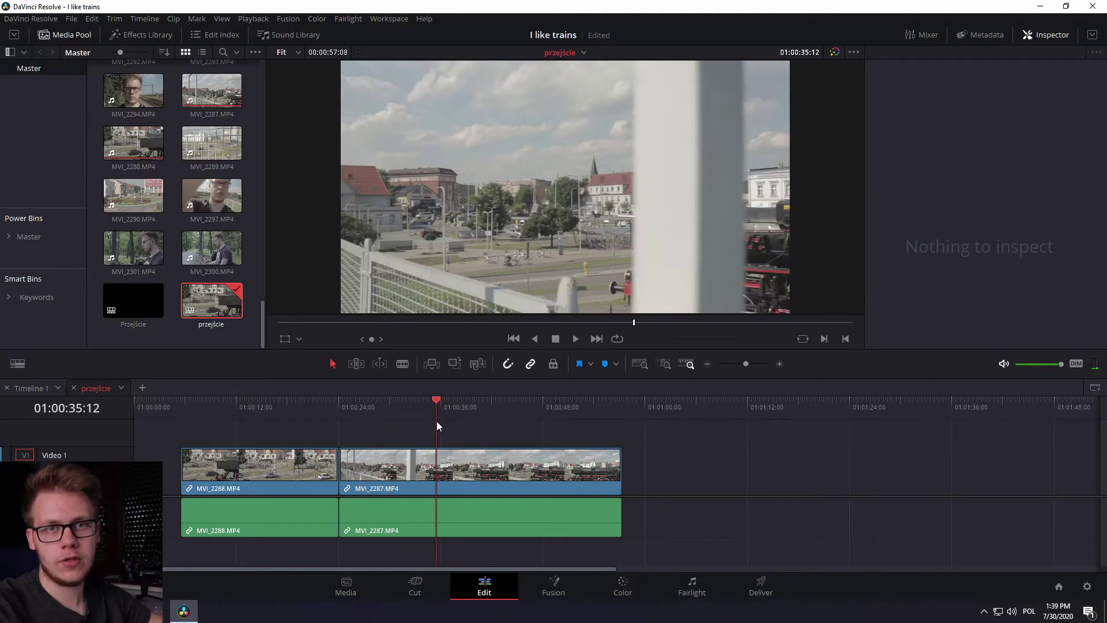
{"action": "left_click", "coordinate": [430, 479]}
{"action": "left_click_drag", "start_coordinate": [434, 472], "coordinate": [586, 472]}
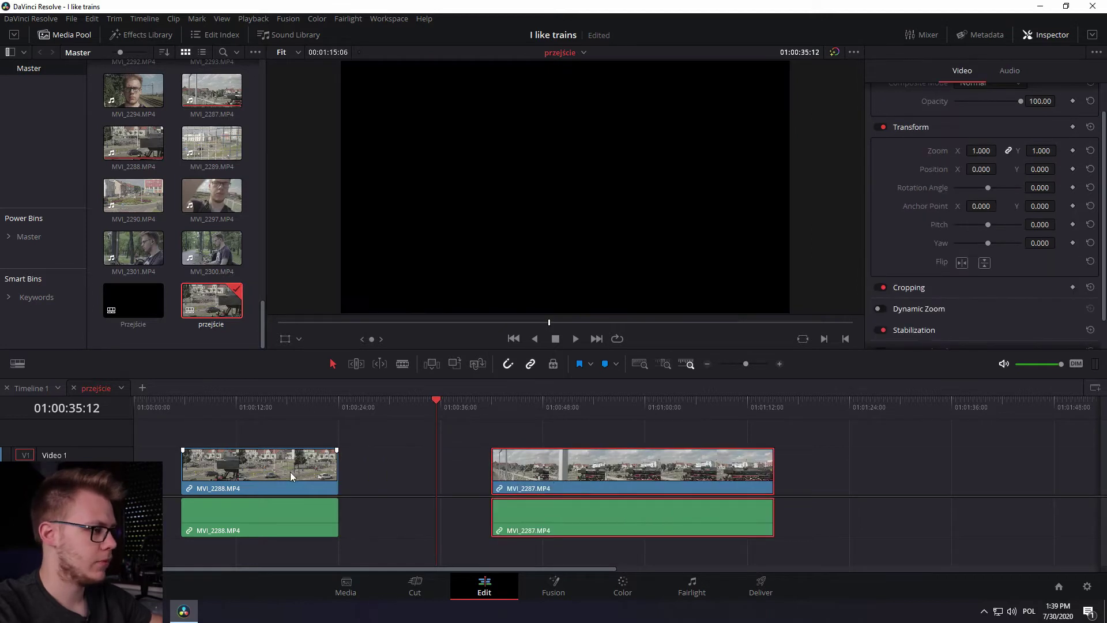
{"action": "left_click_drag", "start_coordinate": [284, 474], "coordinate": [409, 473]}
{"action": "left_click_drag", "start_coordinate": [496, 471], "coordinate": [177, 447]}
{"action": "left_click_drag", "start_coordinate": [322, 470], "coordinate": [481, 469]}
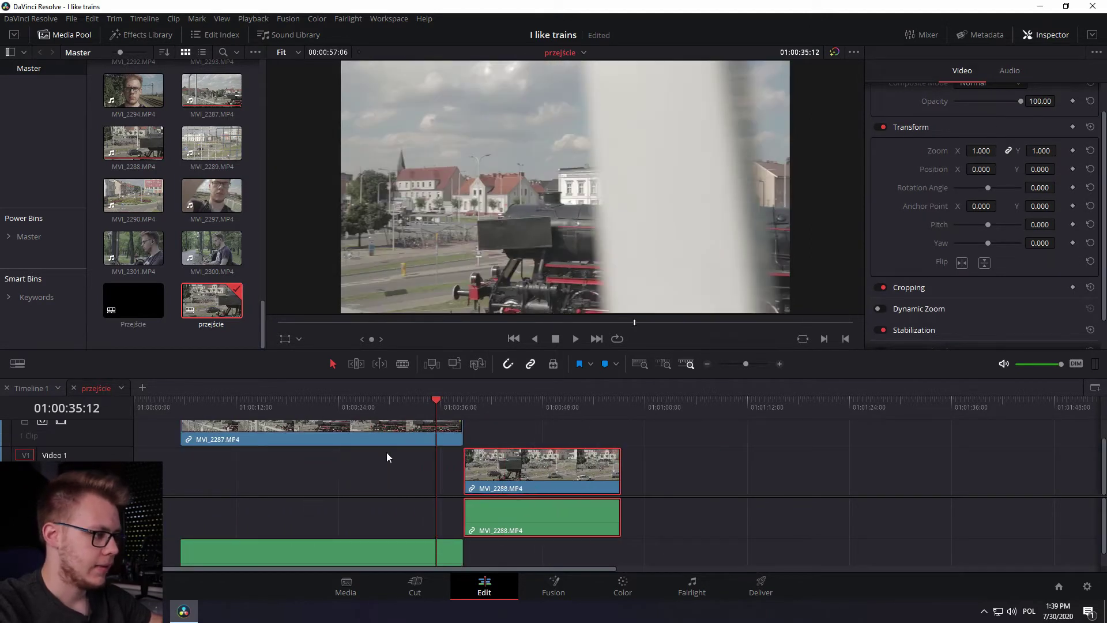
{"action": "left_click_drag", "start_coordinate": [337, 445], "coordinate": [292, 462]}
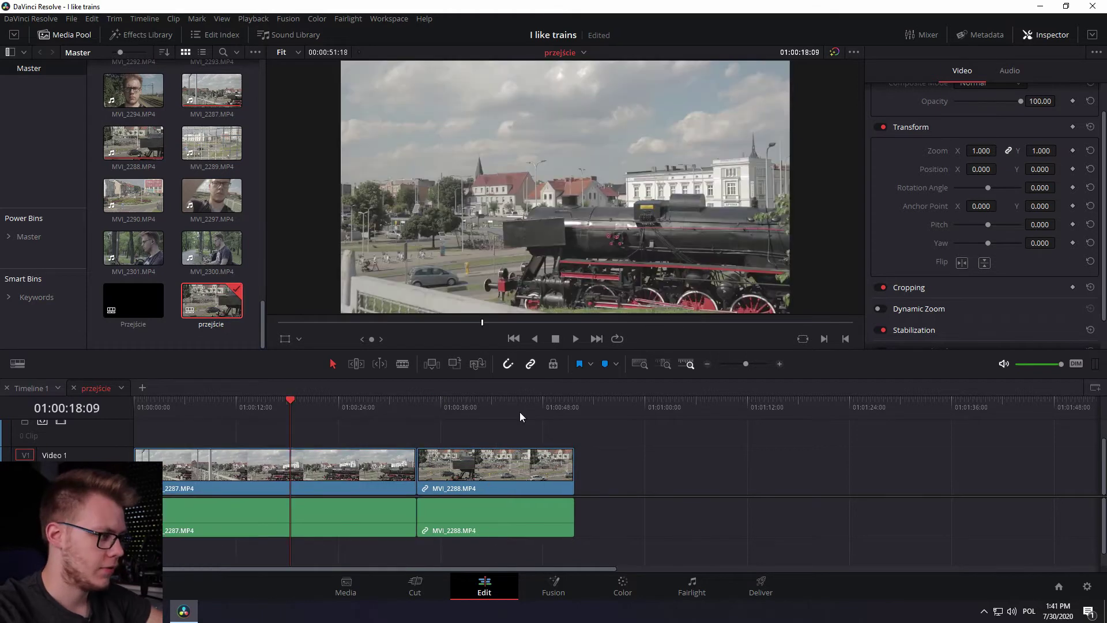
- Scrub through MVI_2287 to find where the pole passes and pick a trim point
{"action": "left_click_drag", "start_coordinate": [277, 399], "coordinate": [388, 406]}
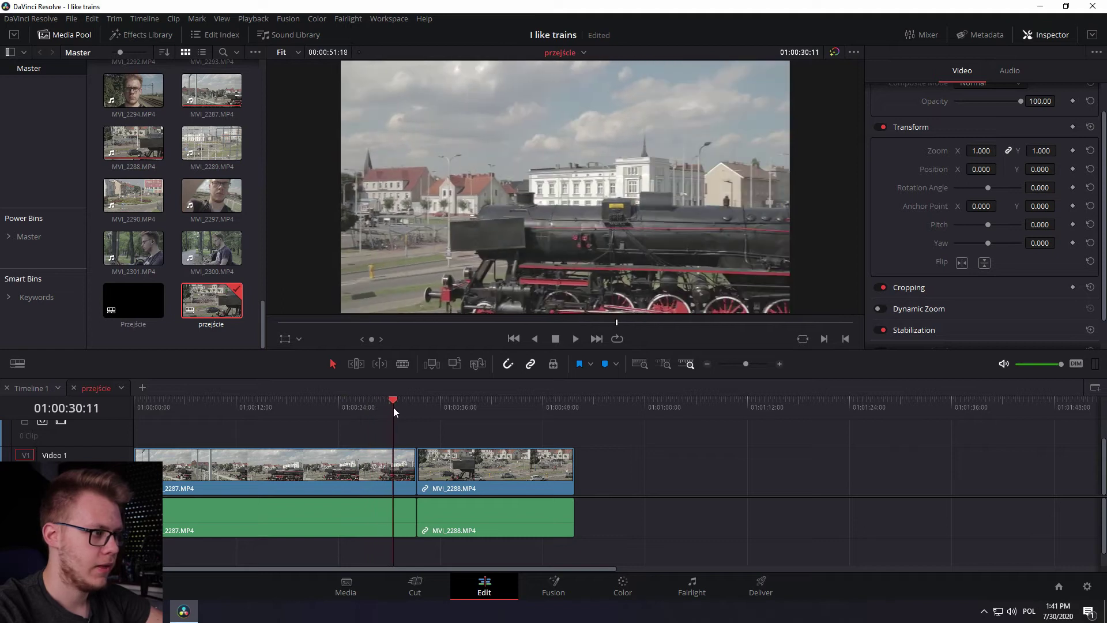
{"action": "left_click_drag", "start_coordinate": [387, 406], "coordinate": [388, 407]}
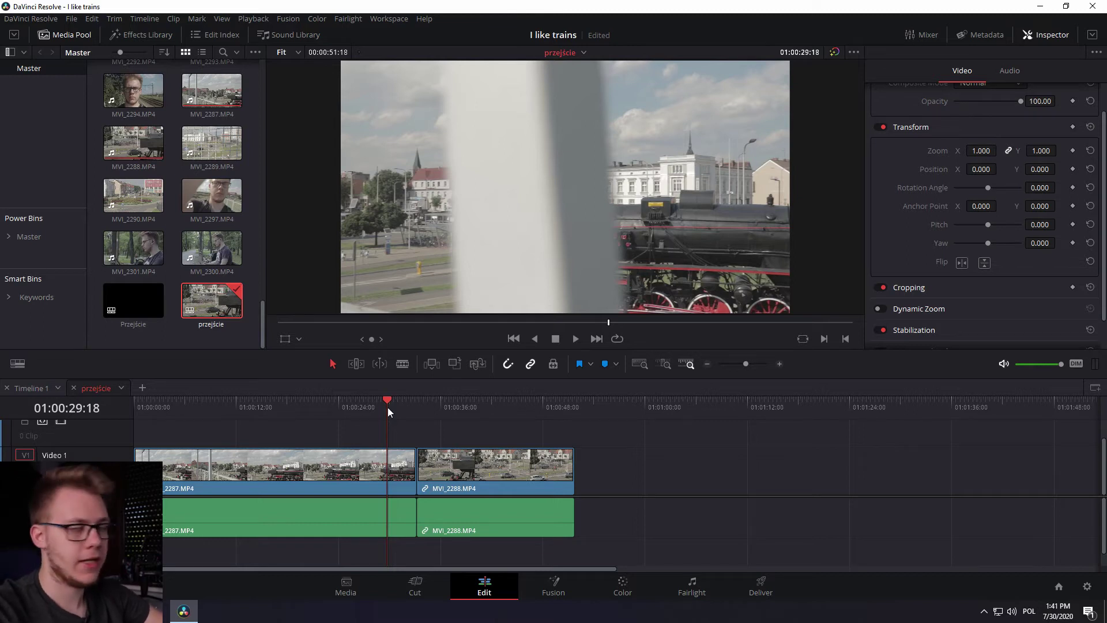
{"action": "left_click", "coordinate": [352, 403]}
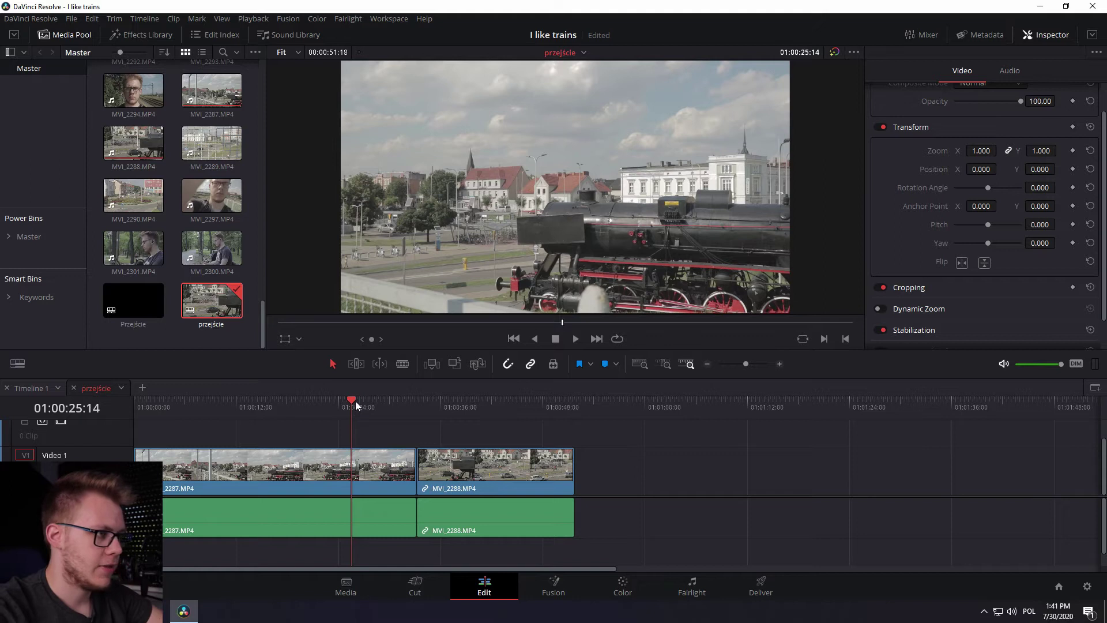
{"action": "left_click_drag", "start_coordinate": [355, 400], "coordinate": [324, 407]}
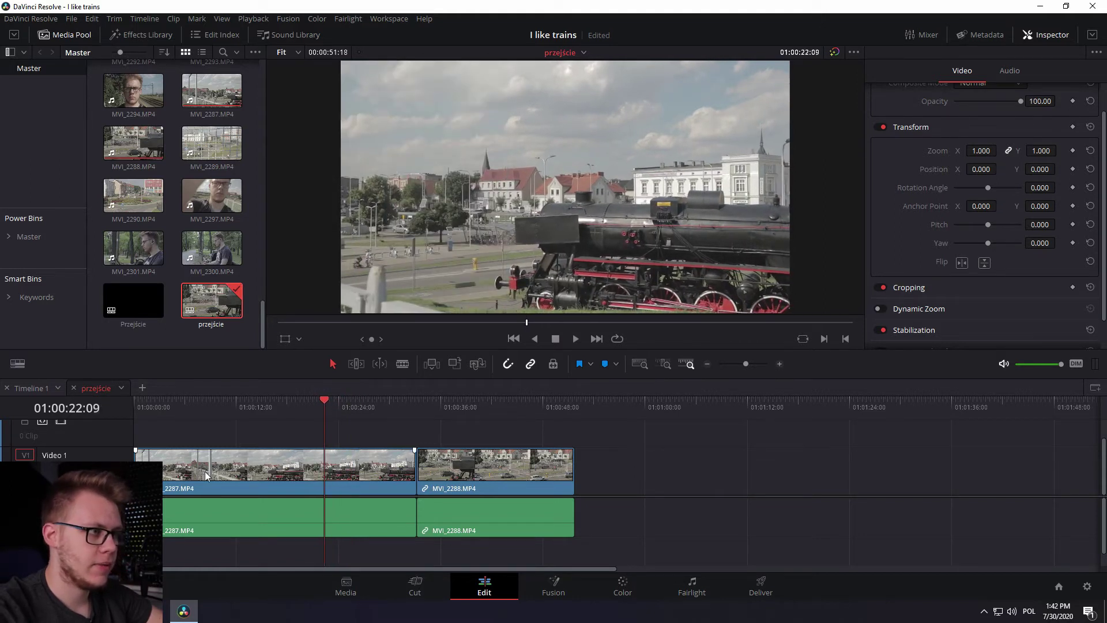
- Trim MVI_2287's head to the playhead, play back, and park on the pole-filled frame
{"action": "left_click_drag", "start_coordinate": [136, 457], "coordinate": [325, 459]}
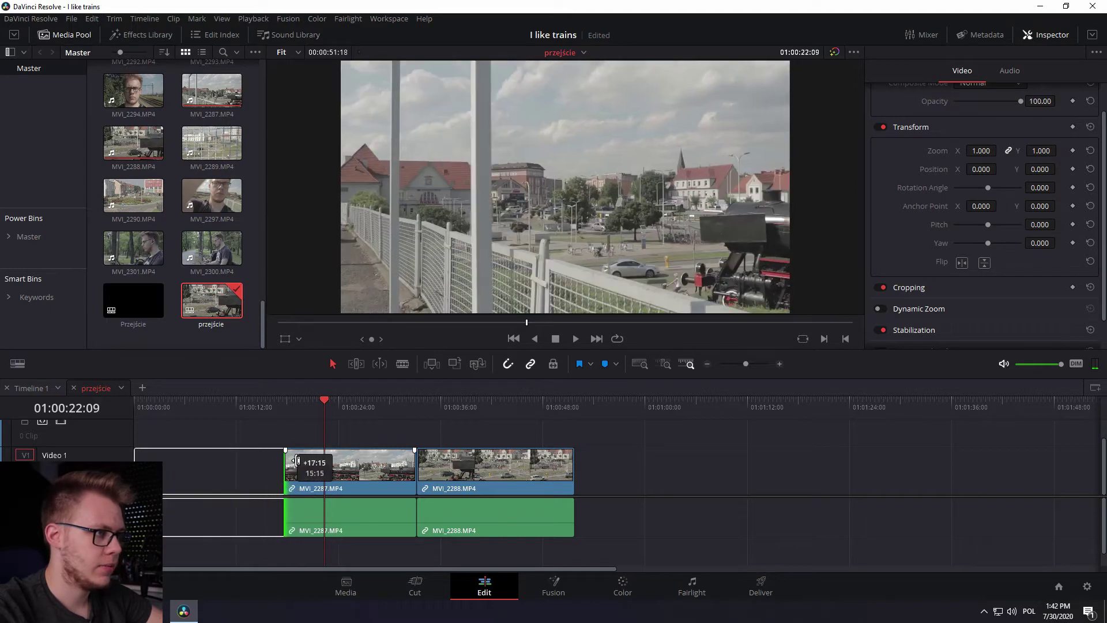
{"action": "left_click", "coordinate": [356, 431]}
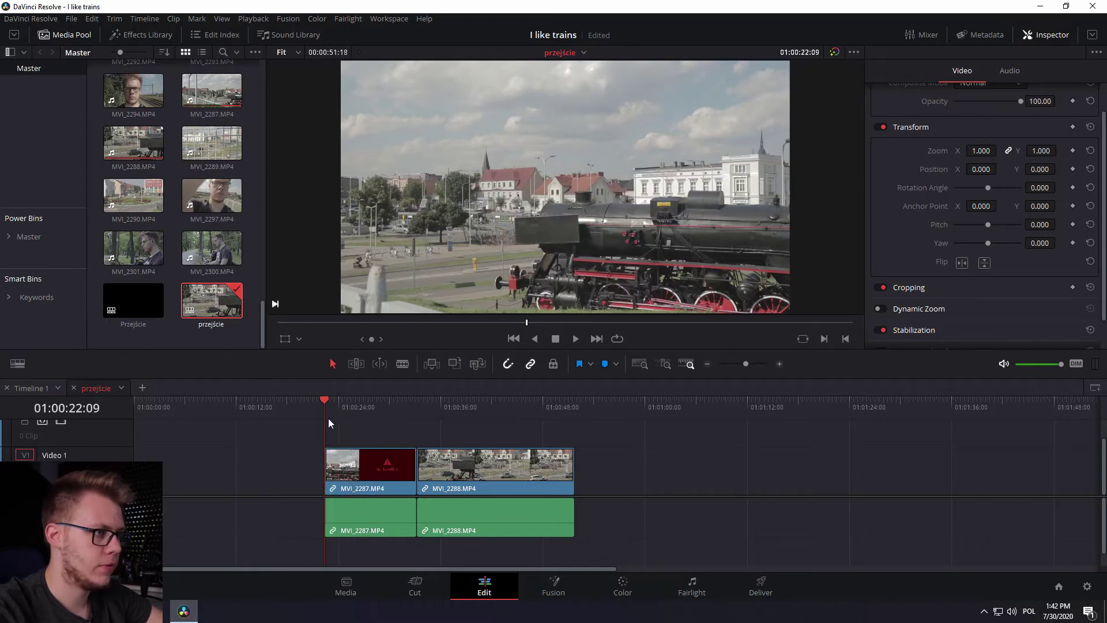
{"action": "left_click", "coordinate": [574, 344]}
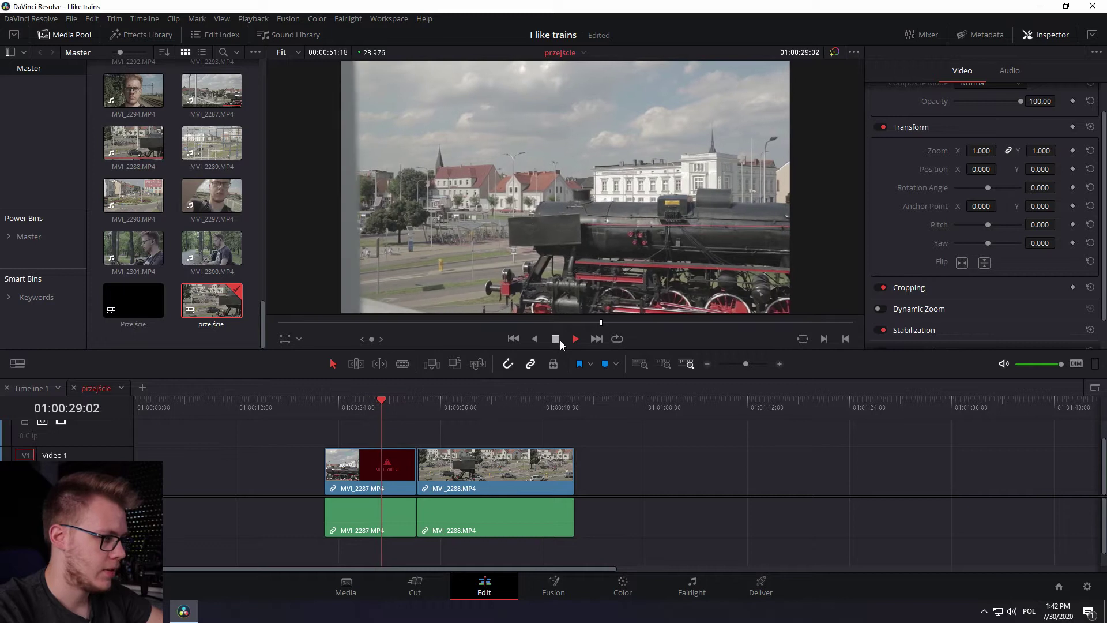
{"action": "left_click", "coordinate": [556, 339]}
{"action": "left_click", "coordinate": [384, 404]}
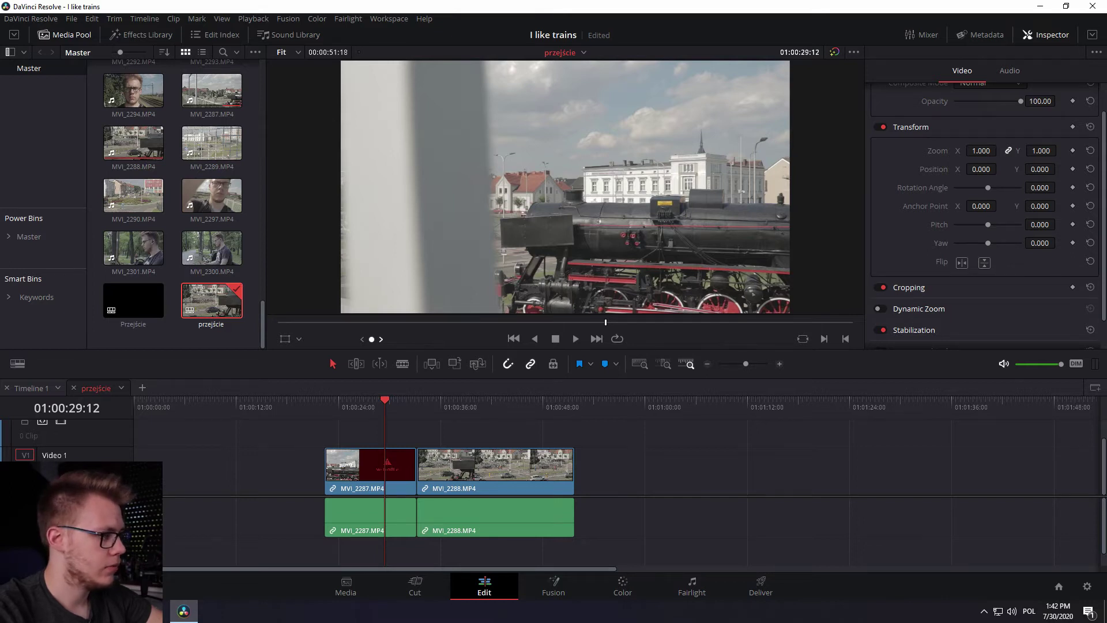
{"action": "key", "text": "Left"}
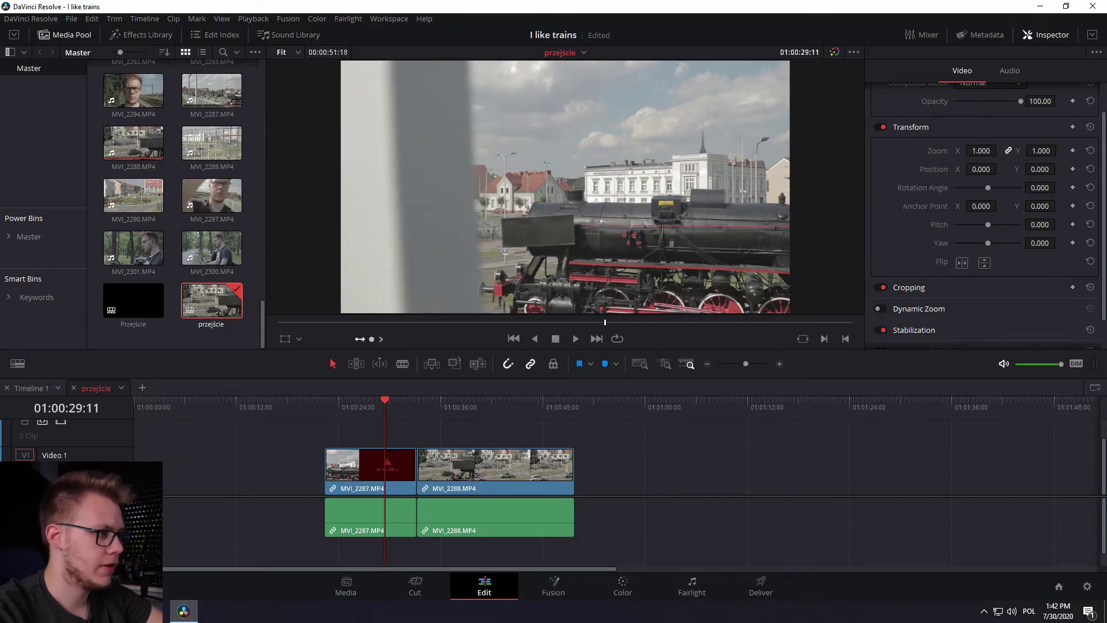
{"action": "left_click", "coordinate": [401, 364]}
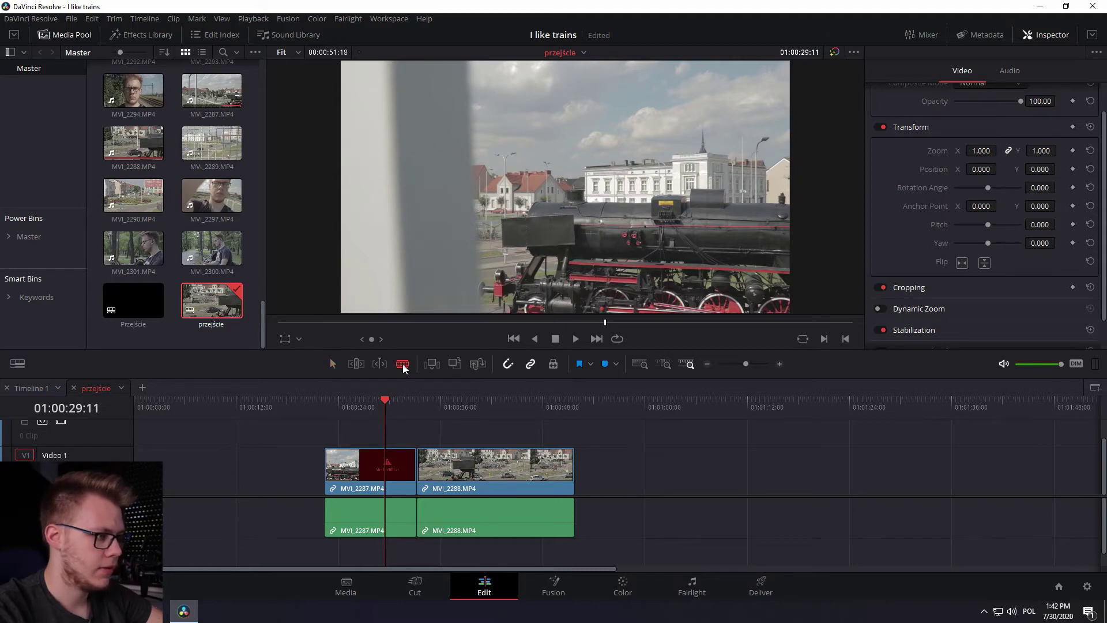
- Blade MVI_2287 at the pole frame, move MVI_2288 right, and advance a few frames
{"action": "left_click", "coordinate": [385, 472]}
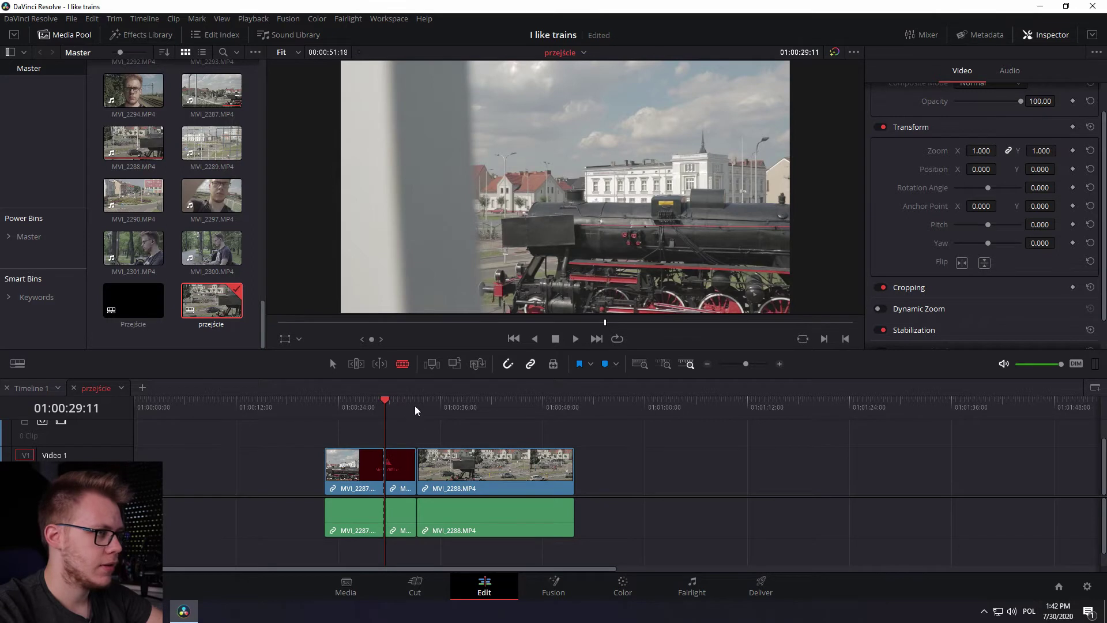
{"action": "left_click", "coordinate": [332, 364]}
{"action": "left_click_drag", "start_coordinate": [473, 470], "coordinate": [562, 469]}
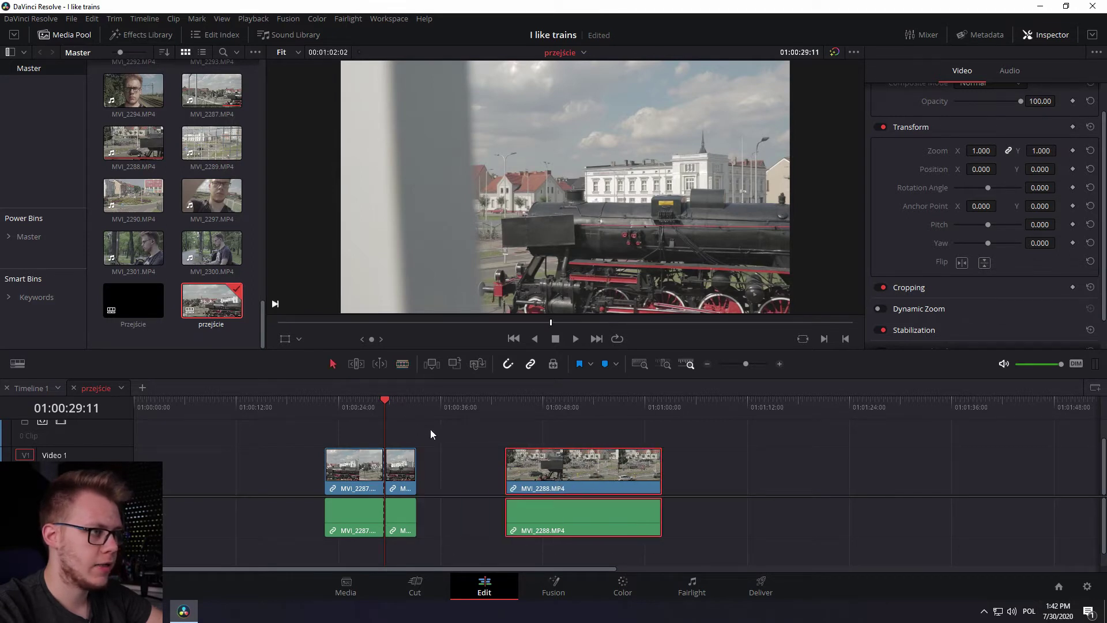
{"action": "left_click_drag", "start_coordinate": [371, 338], "coordinate": [373, 339]}
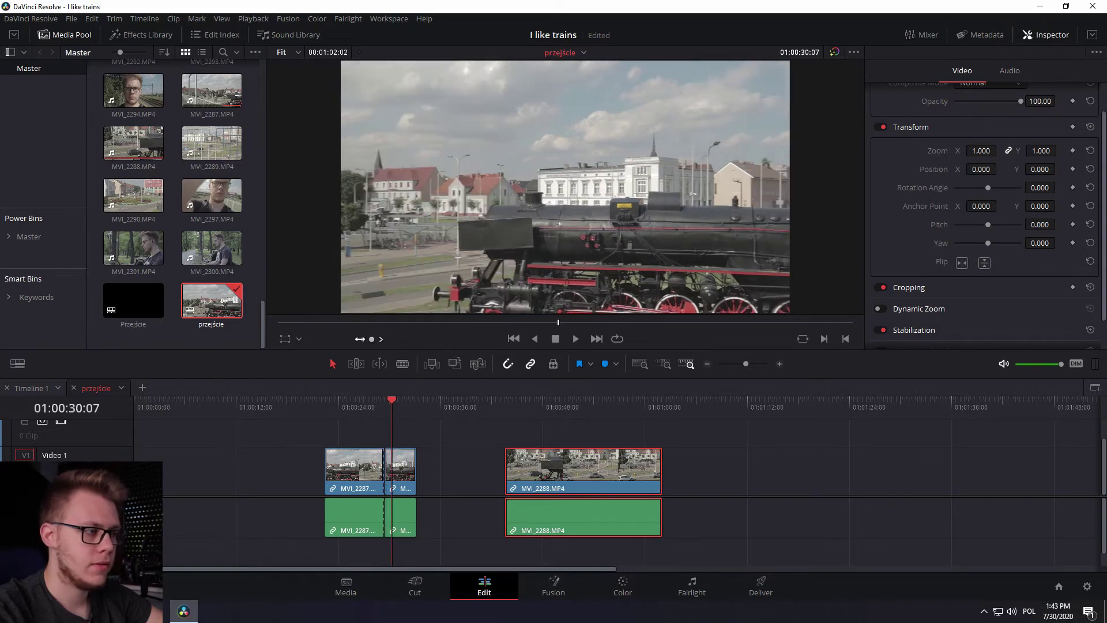
- Cut again at the playhead, pull the short slice out and delete it
{"action": "left_click", "coordinate": [402, 363]}
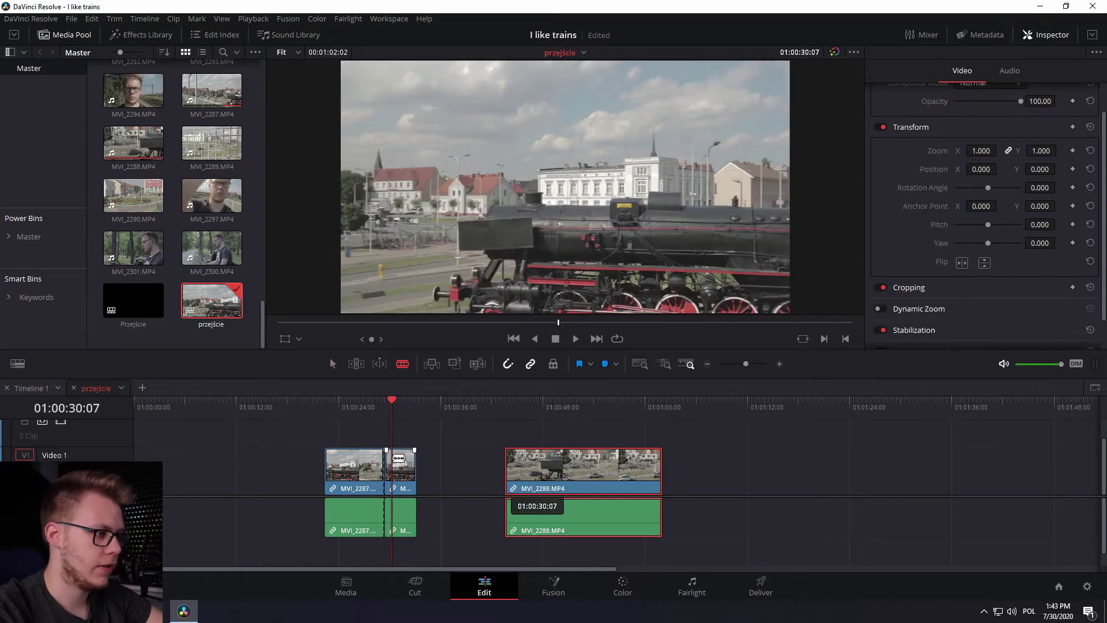
{"action": "left_click", "coordinate": [393, 462]}
{"action": "left_click", "coordinate": [333, 363]}
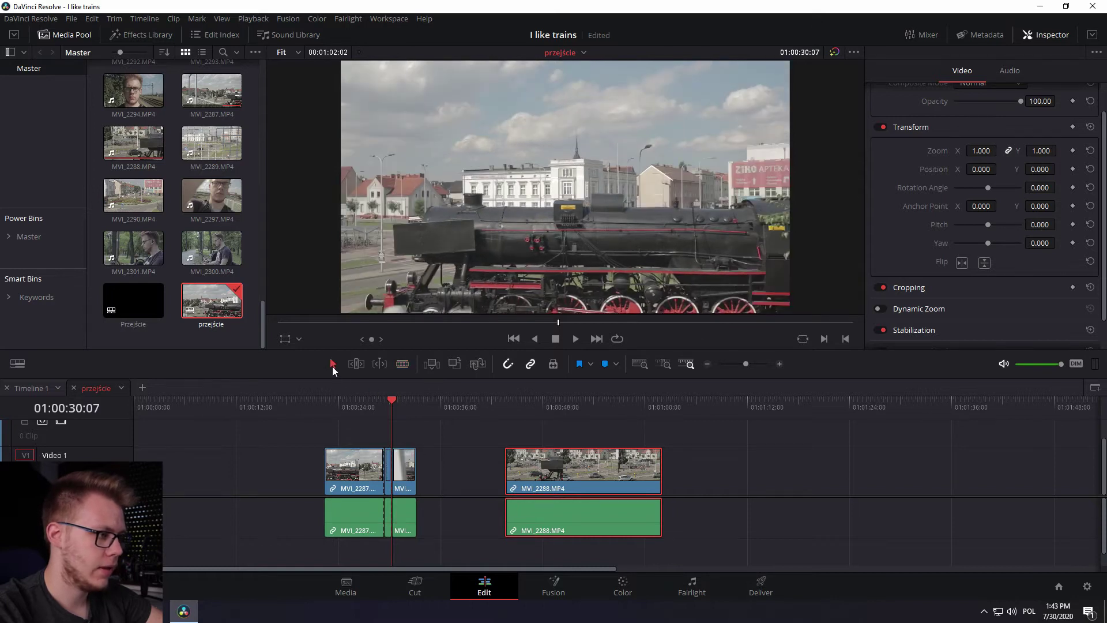
{"action": "left_click_drag", "start_coordinate": [406, 481], "coordinate": [443, 480]}
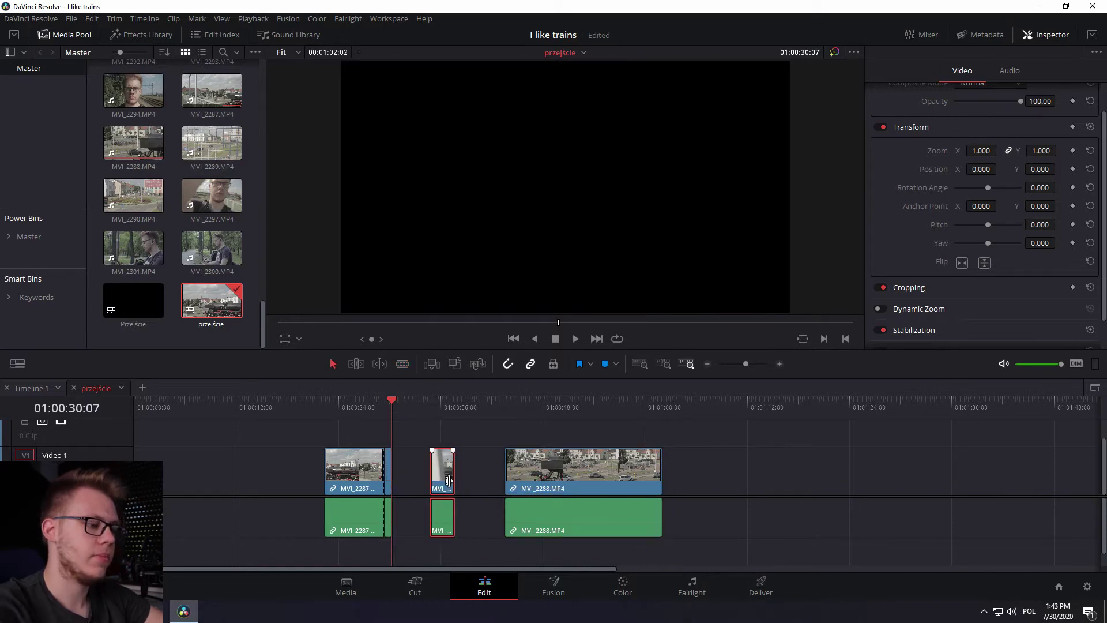
{"action": "key", "text": "Delete"}
{"action": "key", "text": "ctrl+equal"}
{"action": "mouse_move", "coordinate": [783, 421]}
{"action": "left_mouse_down"}
{"action": "mouse_move", "coordinate": [794, 422]}
{"action": "mouse_move", "coordinate": [721, 425]}
{"action": "mouse_move", "coordinate": [747, 429]}
{"action": "left_mouse_up"}
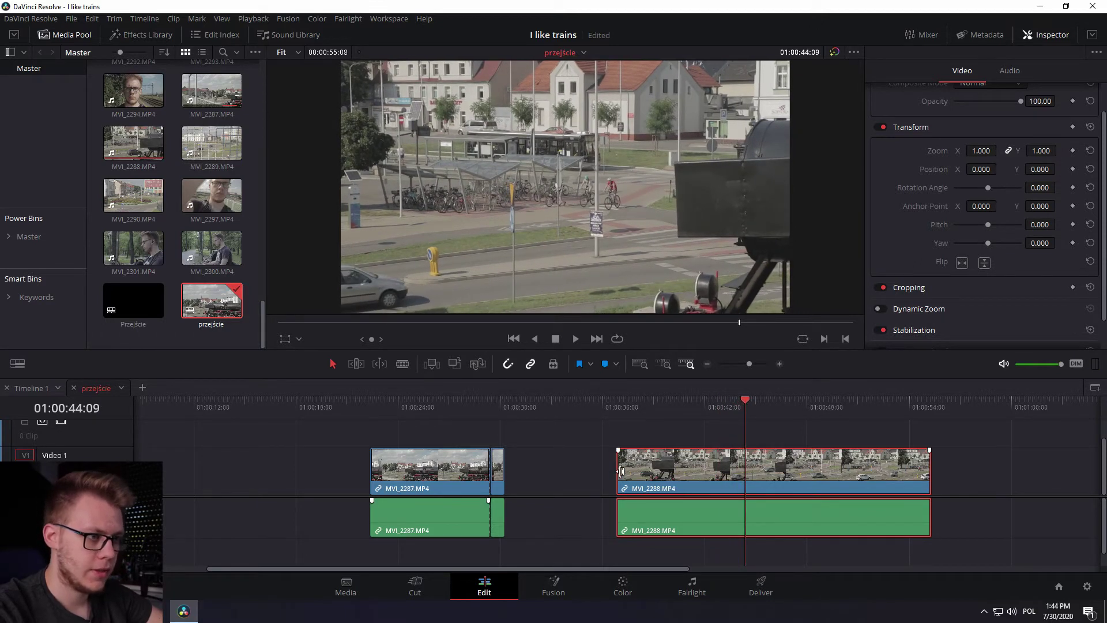
- Trim MVI_2288's start, lift the short clip onto V2, and slide MVI_2288 left to close the gap
{"action": "mouse_move", "coordinate": [619, 470]}
{"action": "left_mouse_down"}
{"action": "mouse_move", "coordinate": [737, 473]}
{"action": "mouse_move", "coordinate": [566, 474]}
{"action": "left_mouse_up"}
{"action": "left_click", "coordinate": [492, 404]}
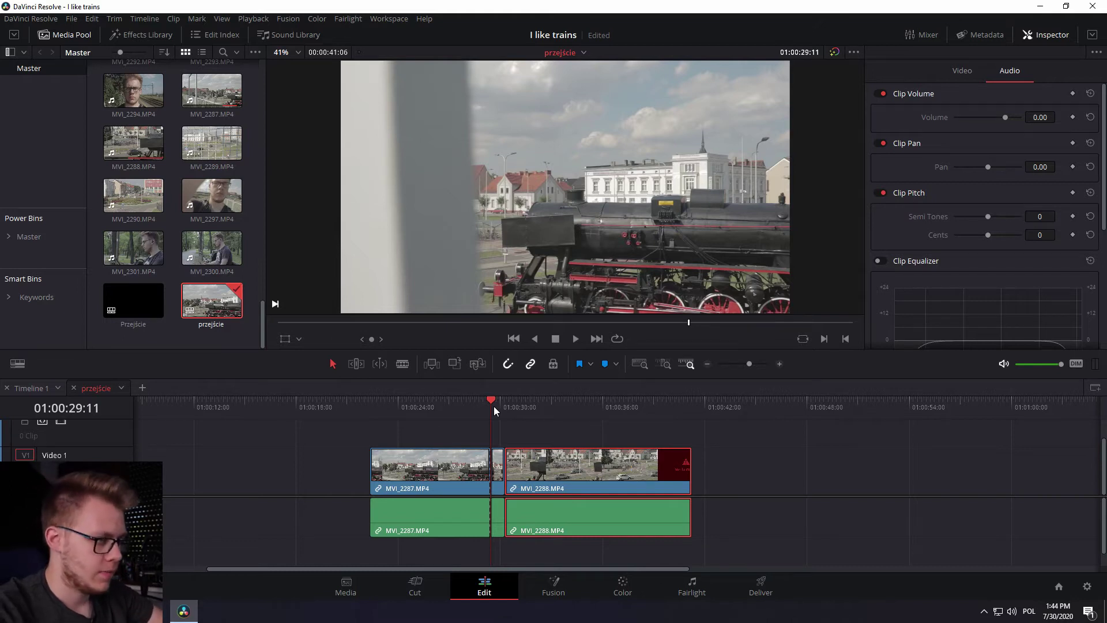
{"action": "left_click", "coordinate": [781, 364]}
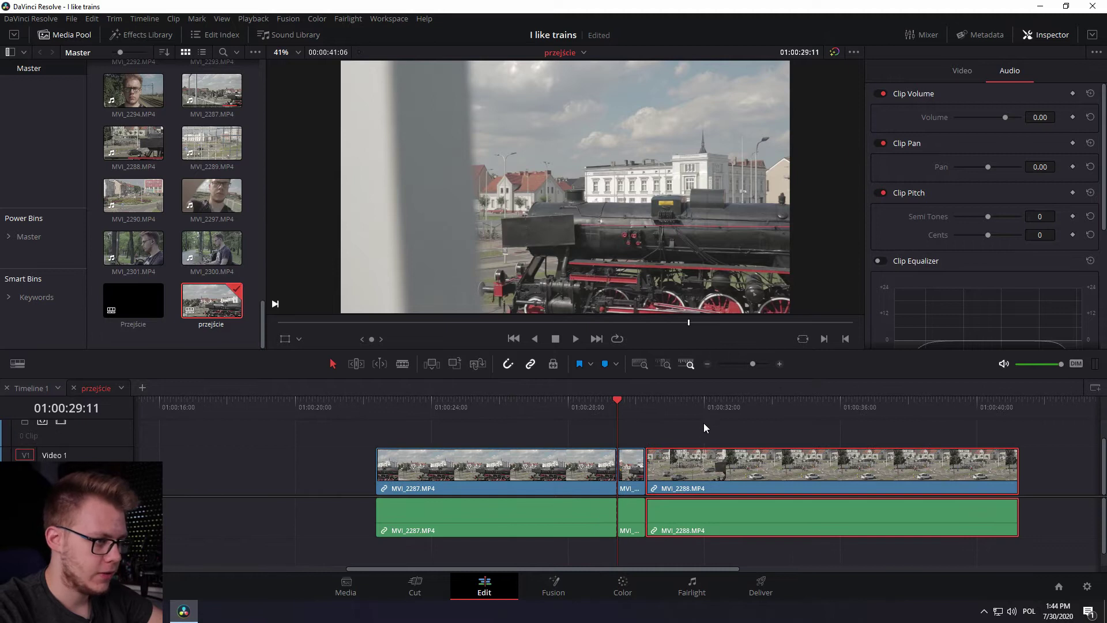
{"action": "left_click", "coordinate": [632, 461]}
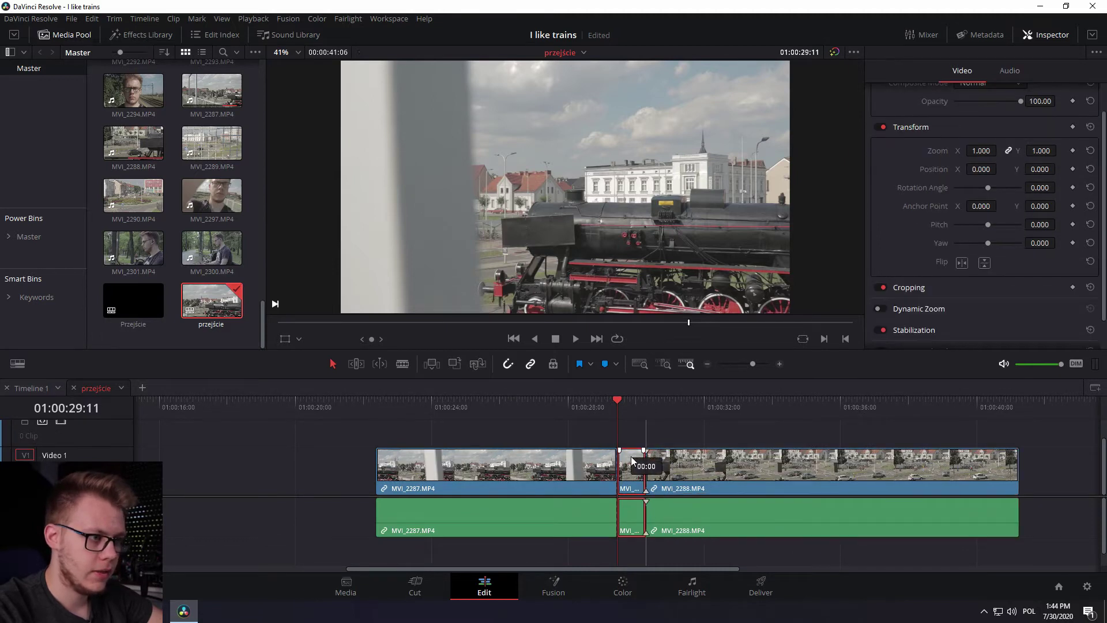
{"action": "left_click_drag", "start_coordinate": [632, 459], "coordinate": [632, 432]}
{"action": "left_click_drag", "start_coordinate": [718, 468], "coordinate": [692, 468]}
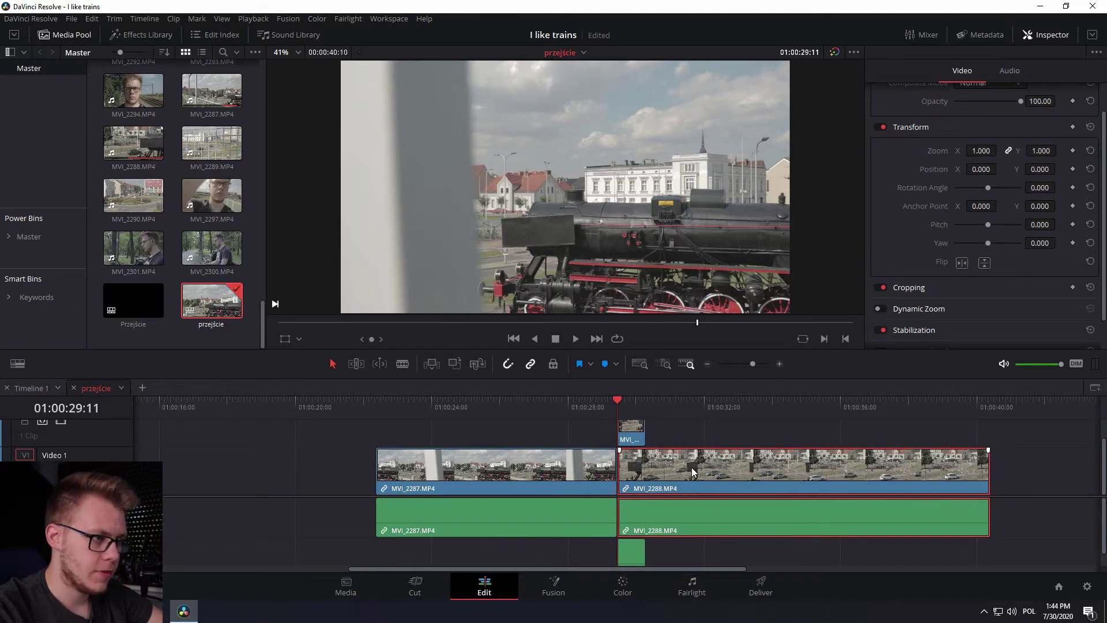
- Split MVI_2288 at 01:00:30:07 where the V2 clip ends, then park at 01:00:29:11
{"action": "left_click_drag", "start_coordinate": [615, 402], "coordinate": [643, 416]}
{"action": "left_click", "coordinate": [630, 428]}
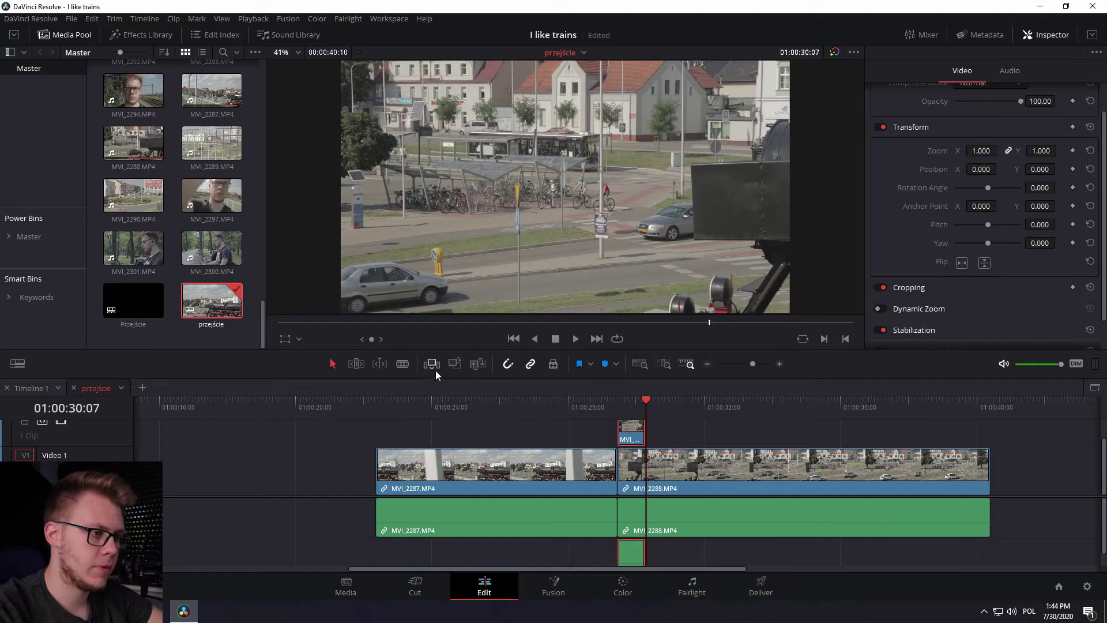
{"action": "left_click", "coordinate": [404, 365]}
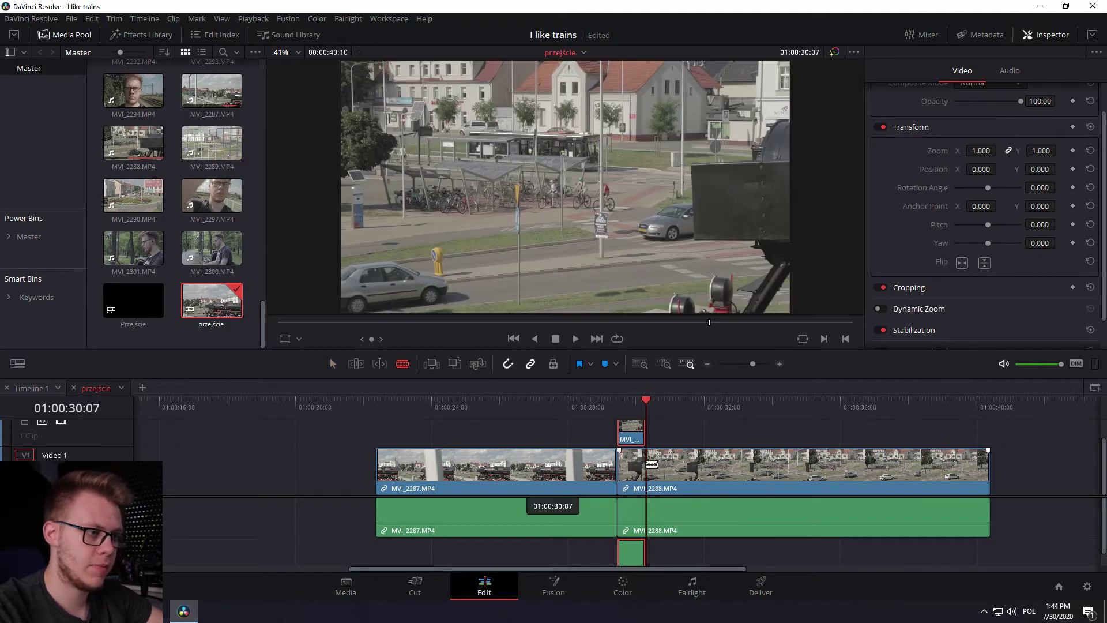
{"action": "left_click", "coordinate": [646, 464]}
{"action": "left_click", "coordinate": [333, 364]}
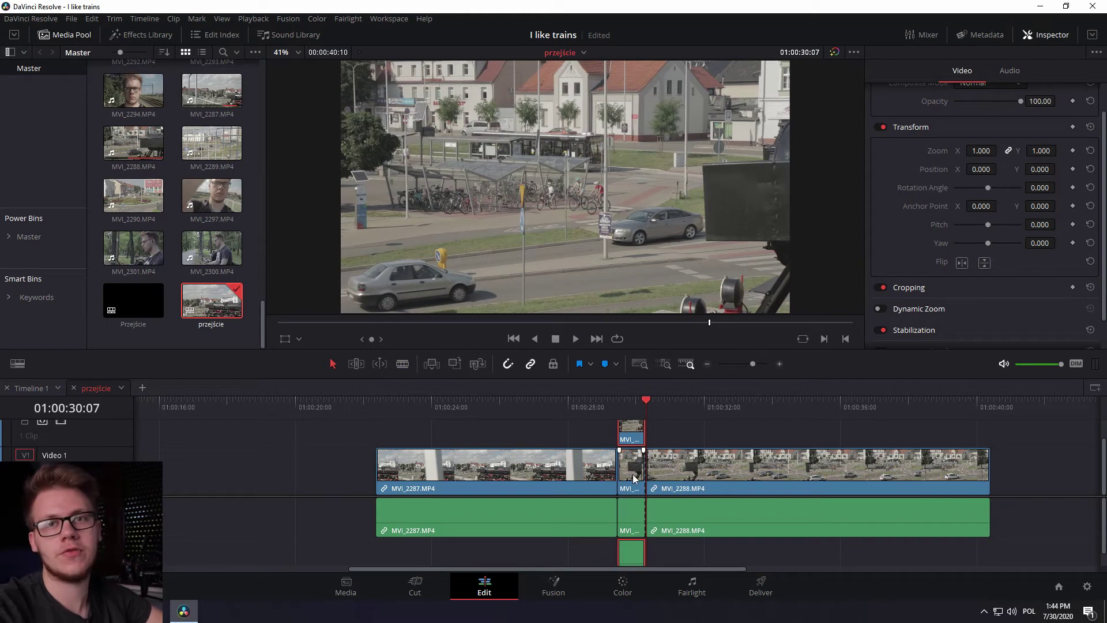
{"action": "left_click", "coordinate": [618, 404]}
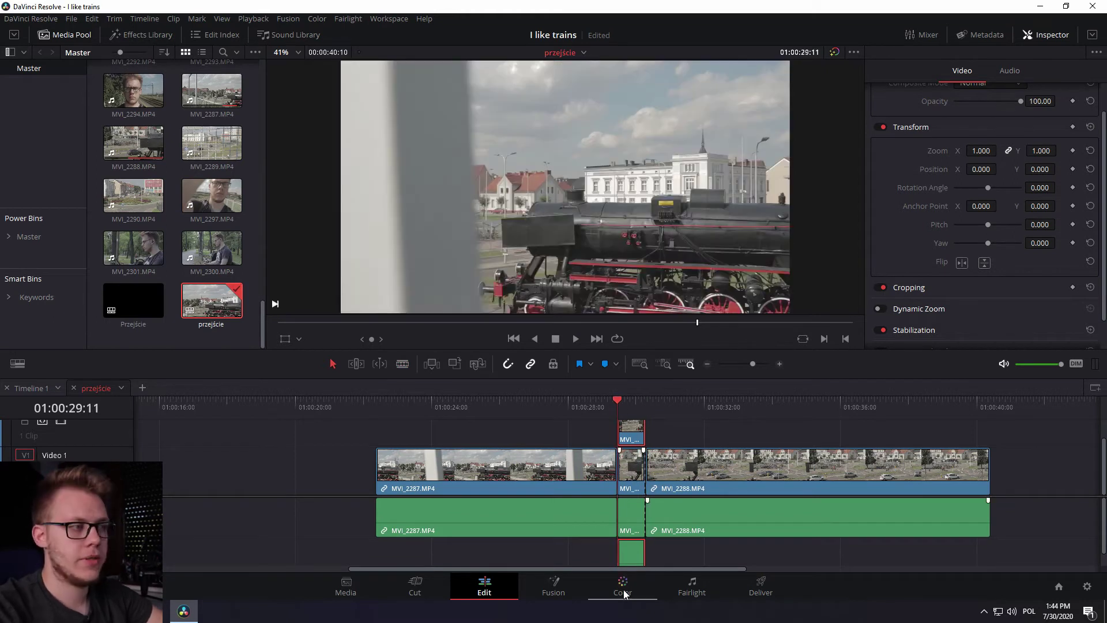
{"action": "left_click", "coordinate": [624, 594]}
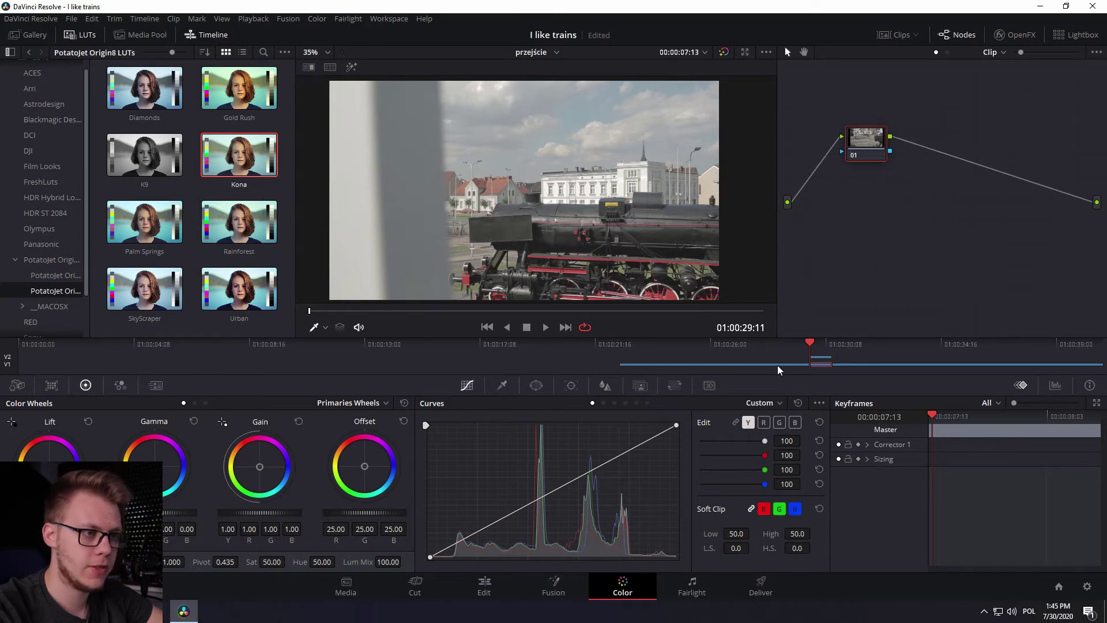
- Select the short transition clip on the Color page and show the Window mask tools
{"action": "left_click", "coordinate": [843, 379]}
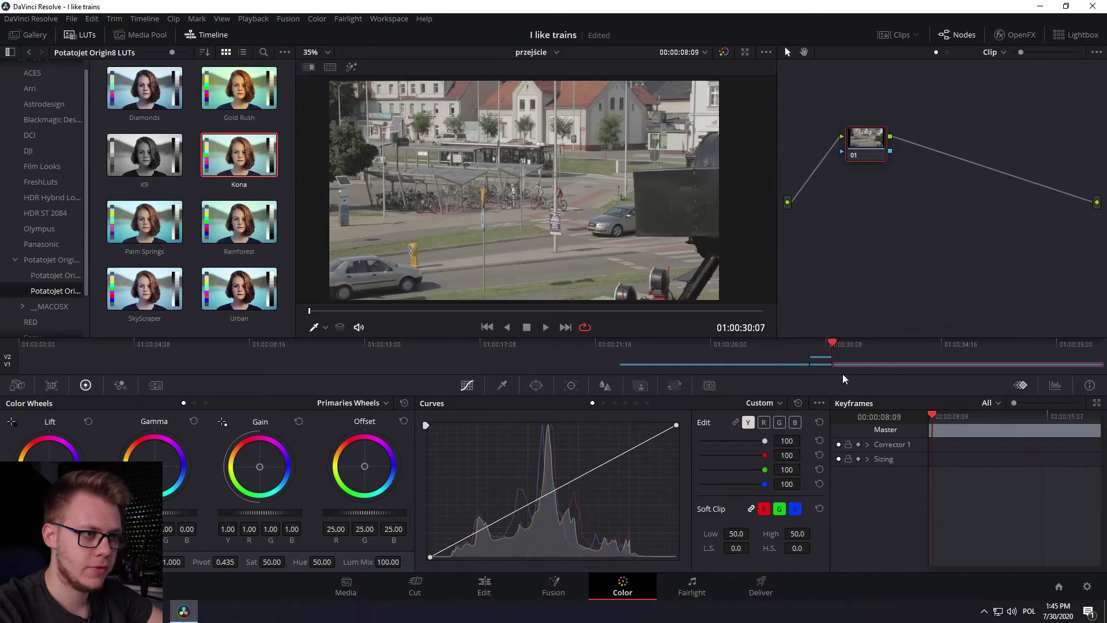
{"action": "left_click", "coordinate": [819, 360]}
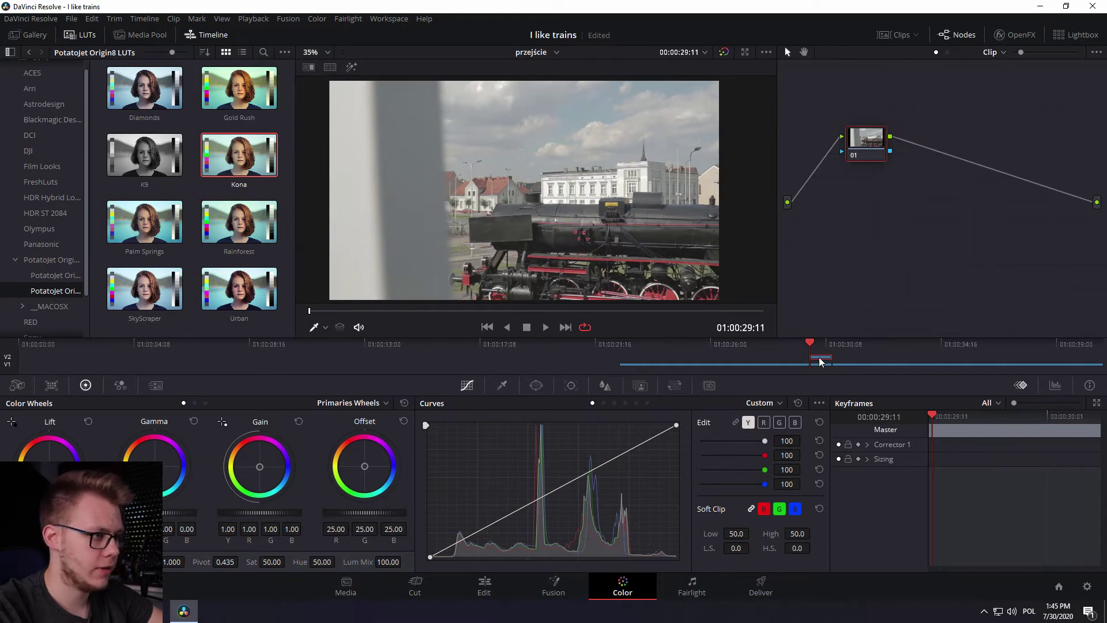
{"action": "left_click", "coordinate": [536, 385]}
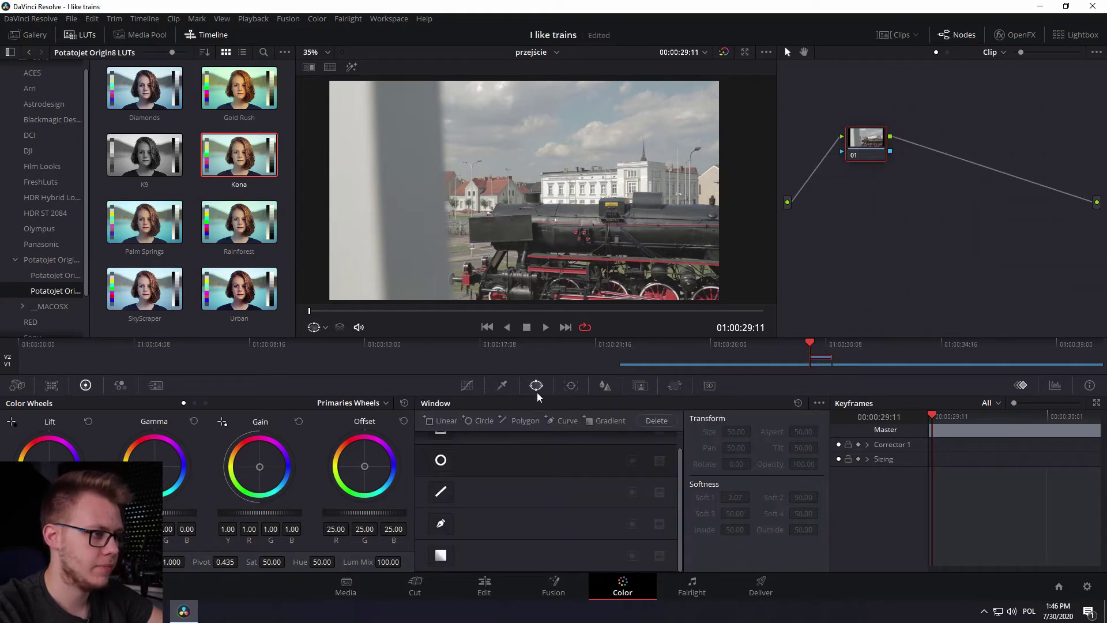
- Draw a closed four-point slanted pole curve mask and move it past the frame's right edge
{"action": "scroll", "coordinate": [461, 178], "scroll_direction": "down", "scroll_amount": 2}
{"action": "left_click", "coordinate": [440, 523]}
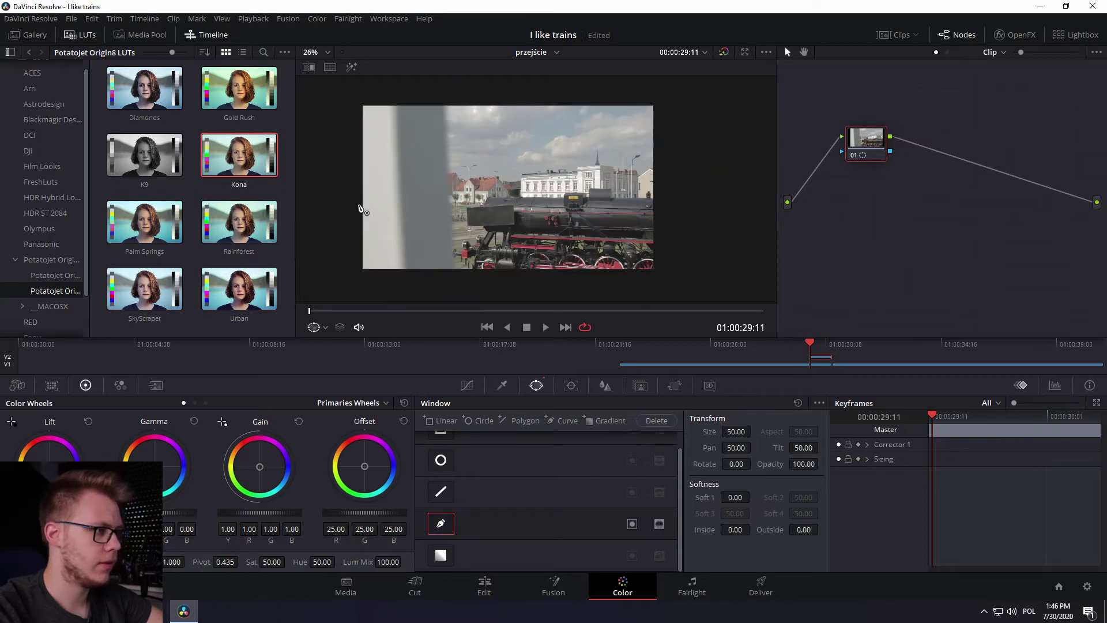
{"action": "left_click_drag", "start_coordinate": [392, 225], "coordinate": [454, 199]}
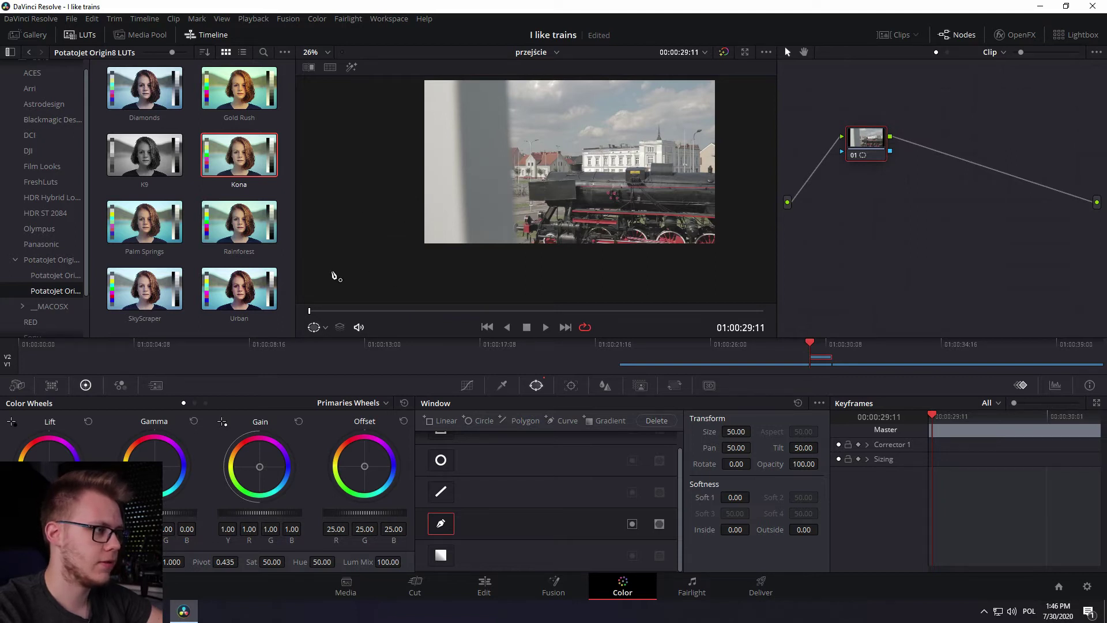
{"action": "left_click", "coordinate": [312, 270]}
{"action": "left_click", "coordinate": [410, 271]}
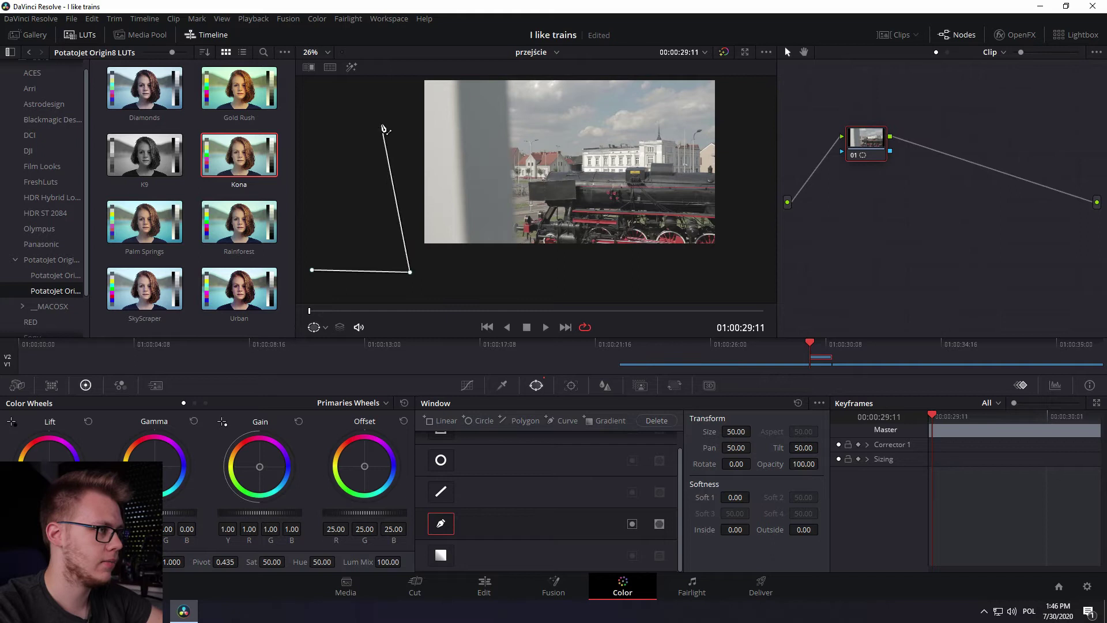
{"action": "left_click", "coordinate": [398, 81]}
{"action": "left_click", "coordinate": [306, 78]}
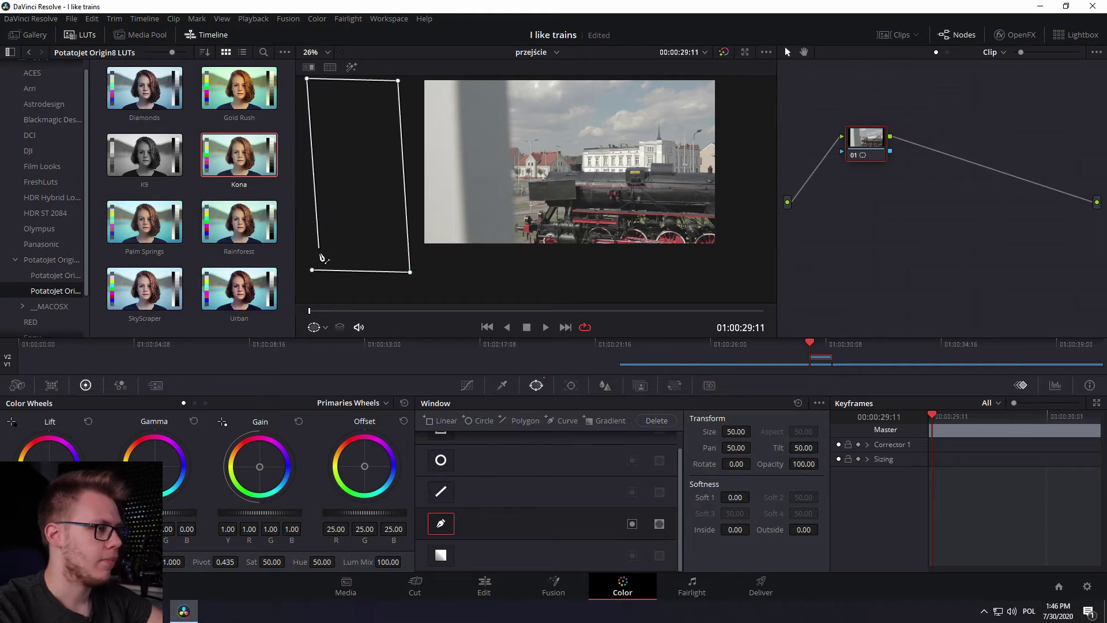
{"action": "left_click", "coordinate": [312, 270]}
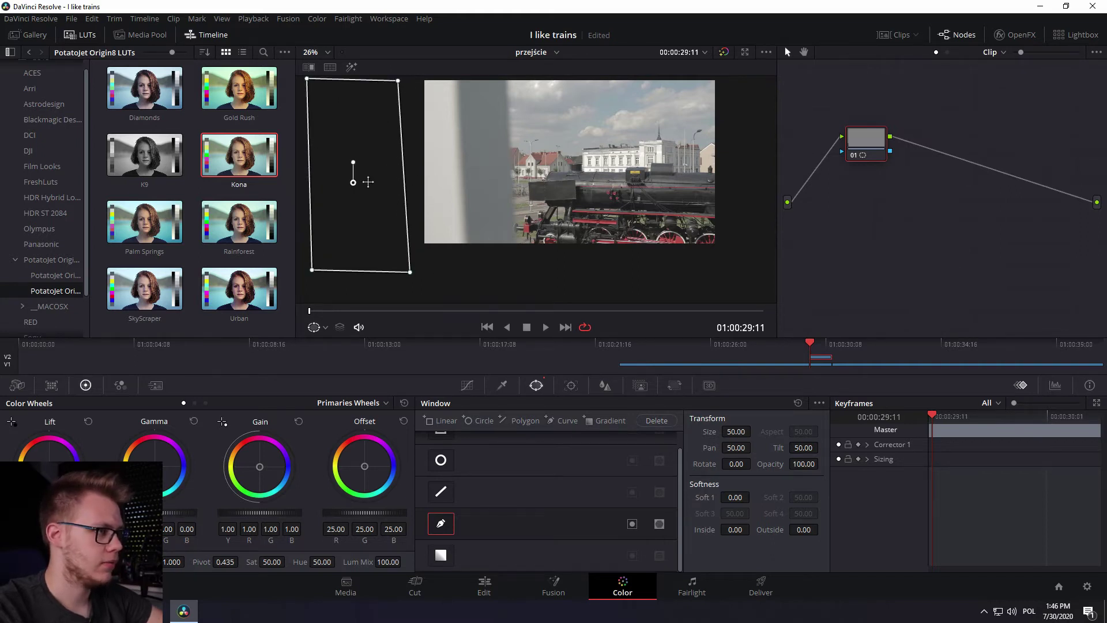
{"action": "left_click_drag", "start_coordinate": [357, 186], "coordinate": [357, 182]}
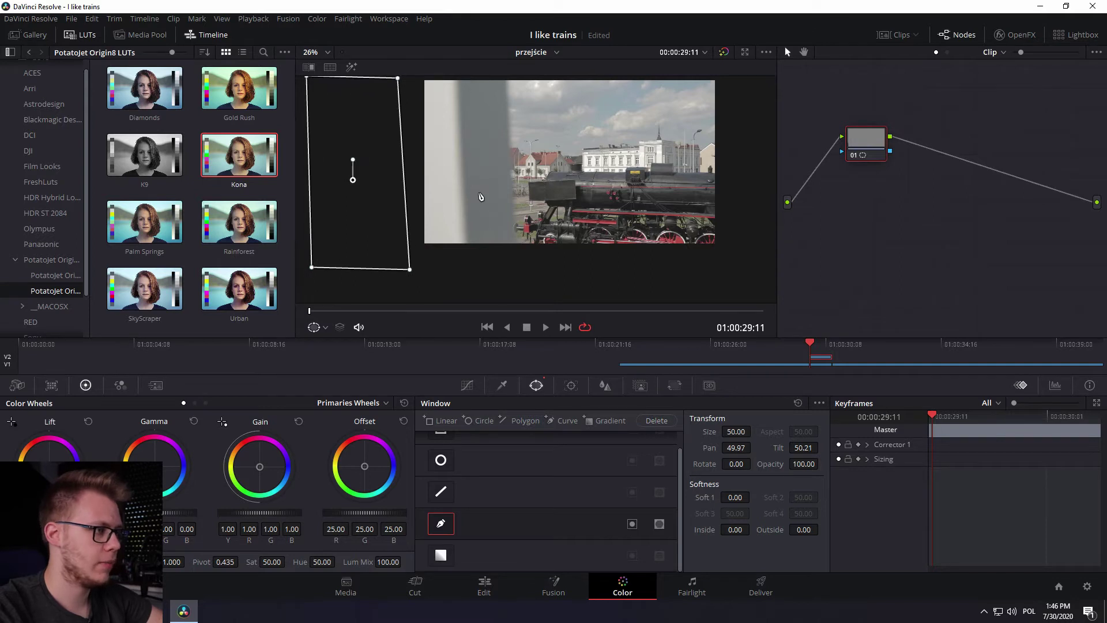
{"action": "left_click_drag", "start_coordinate": [432, 258], "coordinate": [827, 265]}
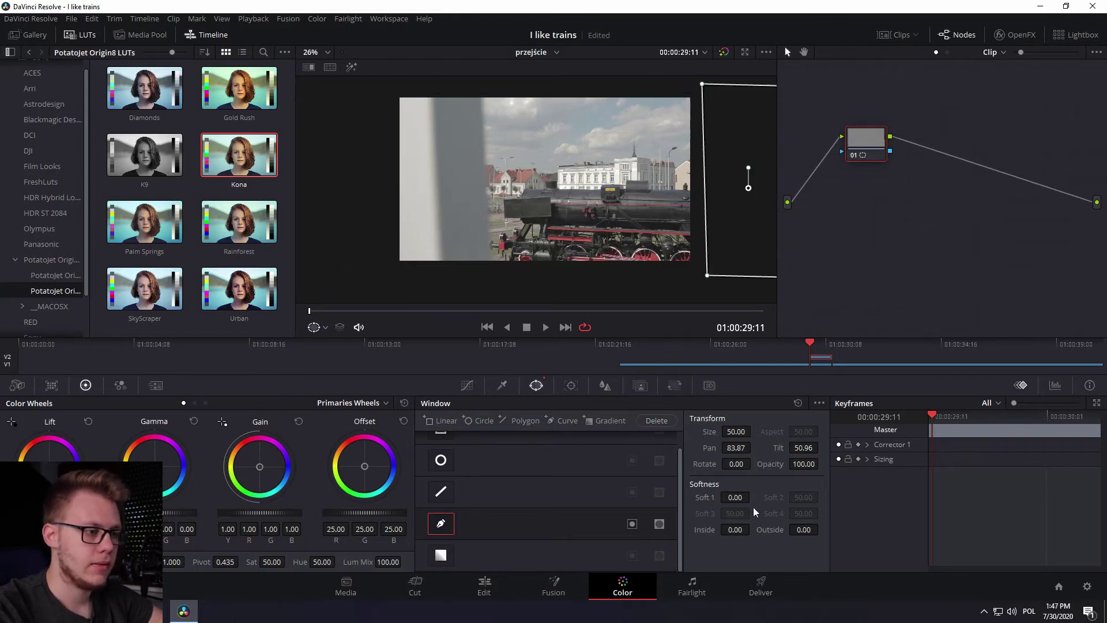
- Set the mask's Soft 1 edge softness to 5.00 and zoom the viewer to check it
{"action": "left_click", "coordinate": [735, 497]}
{"action": "type", "text": "5"}
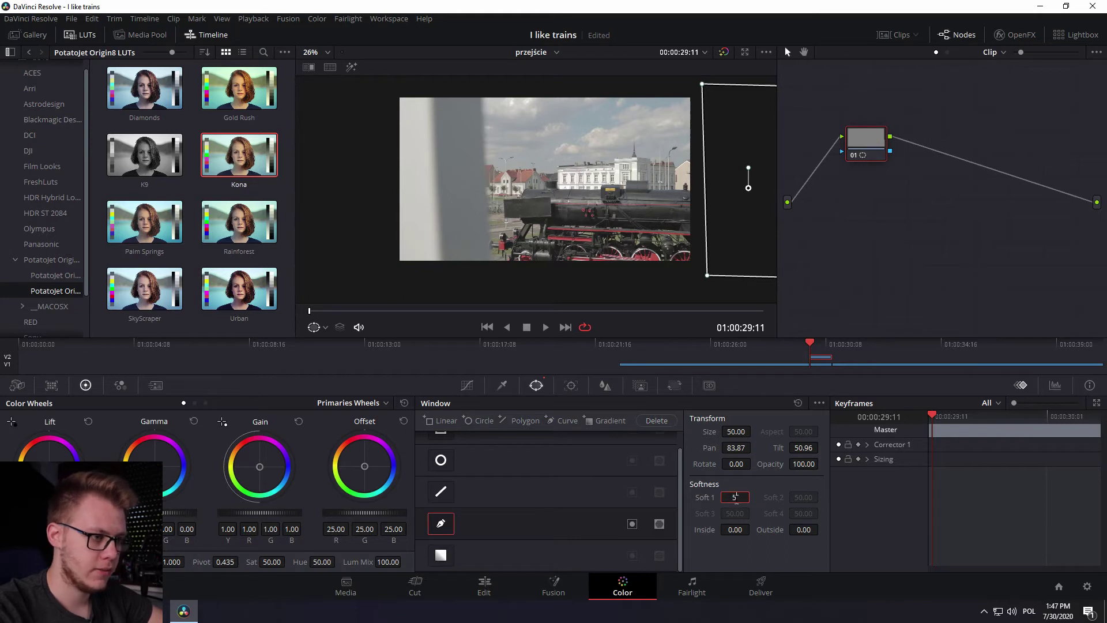
{"action": "key", "text": "Return"}
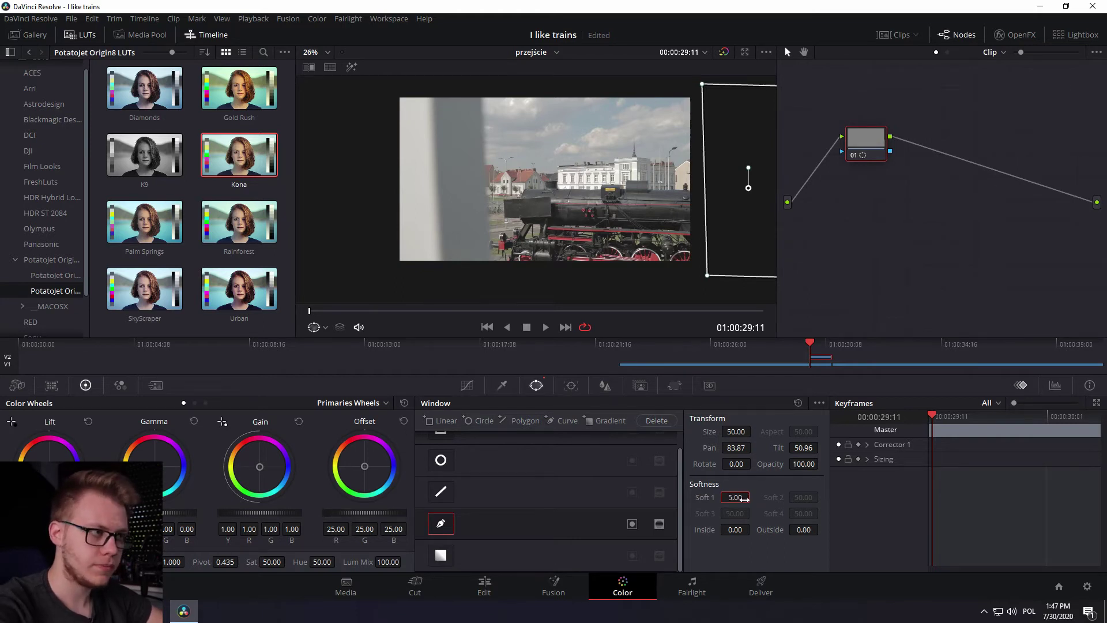
{"action": "scroll", "coordinate": [632, 277], "scroll_direction": "up", "scroll_amount": 3}
{"action": "scroll", "coordinate": [487, 174], "scroll_direction": "up", "scroll_amount": 3}
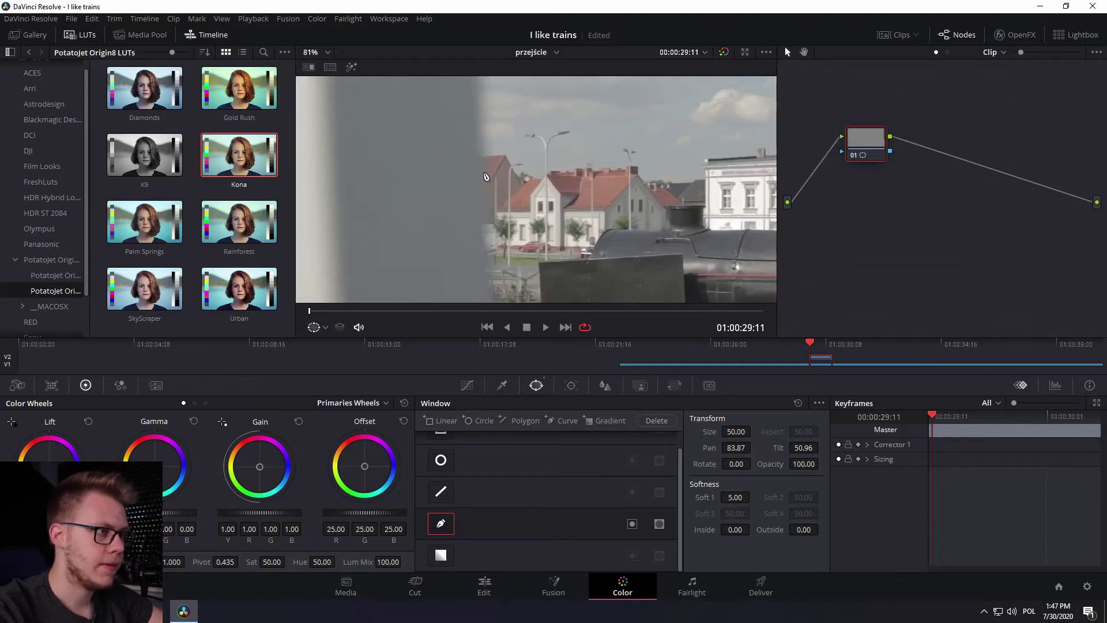
{"action": "scroll", "coordinate": [622, 177], "scroll_direction": "down", "scroll_amount": 2}
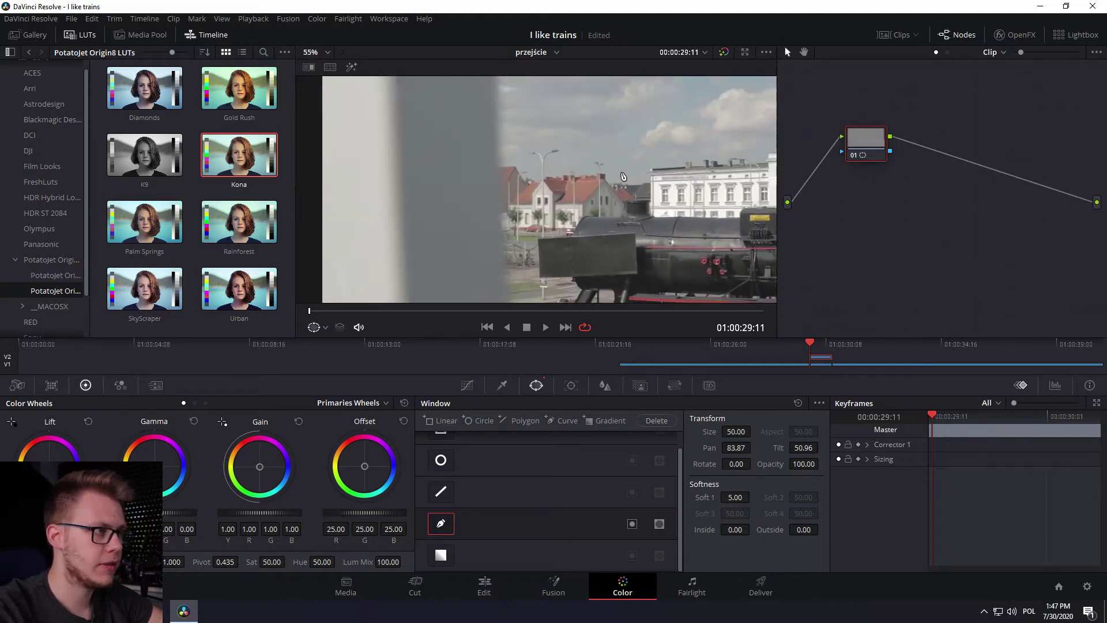
{"action": "scroll", "coordinate": [608, 200], "scroll_direction": "down", "scroll_amount": 2}
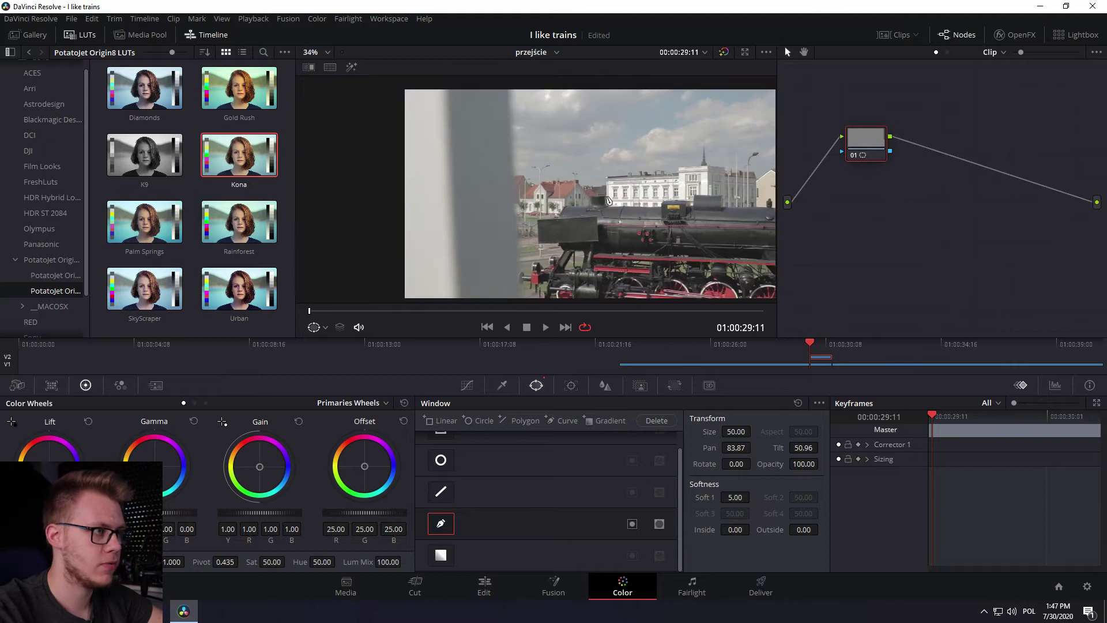
{"action": "scroll", "coordinate": [608, 200], "scroll_direction": "down", "scroll_amount": 1}
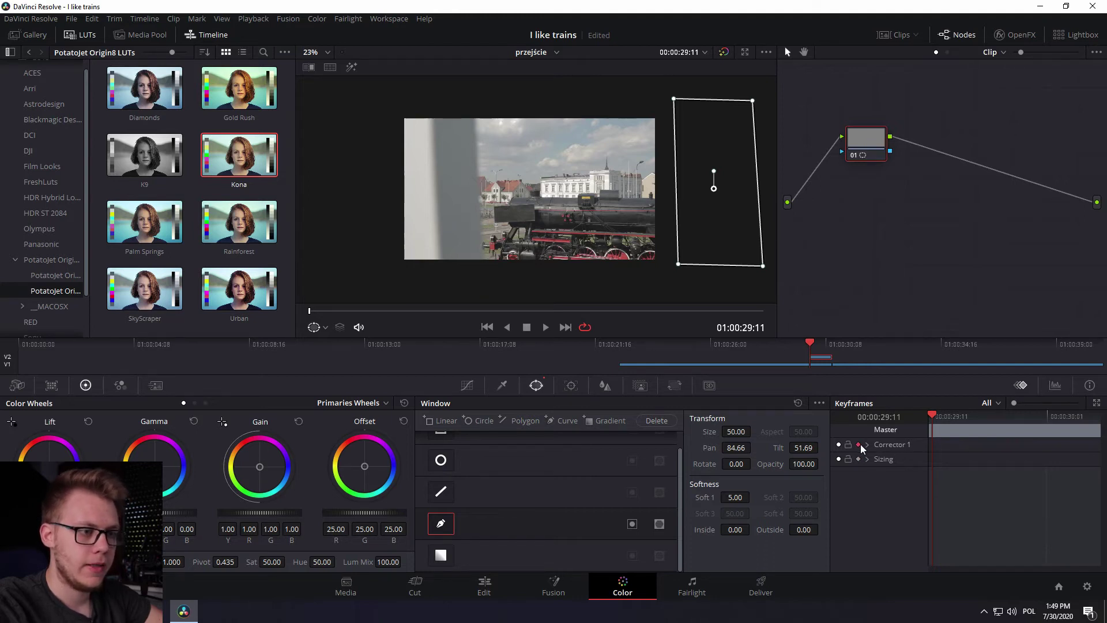
- Keyframe Corrector 1, then at 01:00:29:12 nudge the mask down to Pan 84.44, Tilt 51.04
{"action": "left_click", "coordinate": [857, 444]}
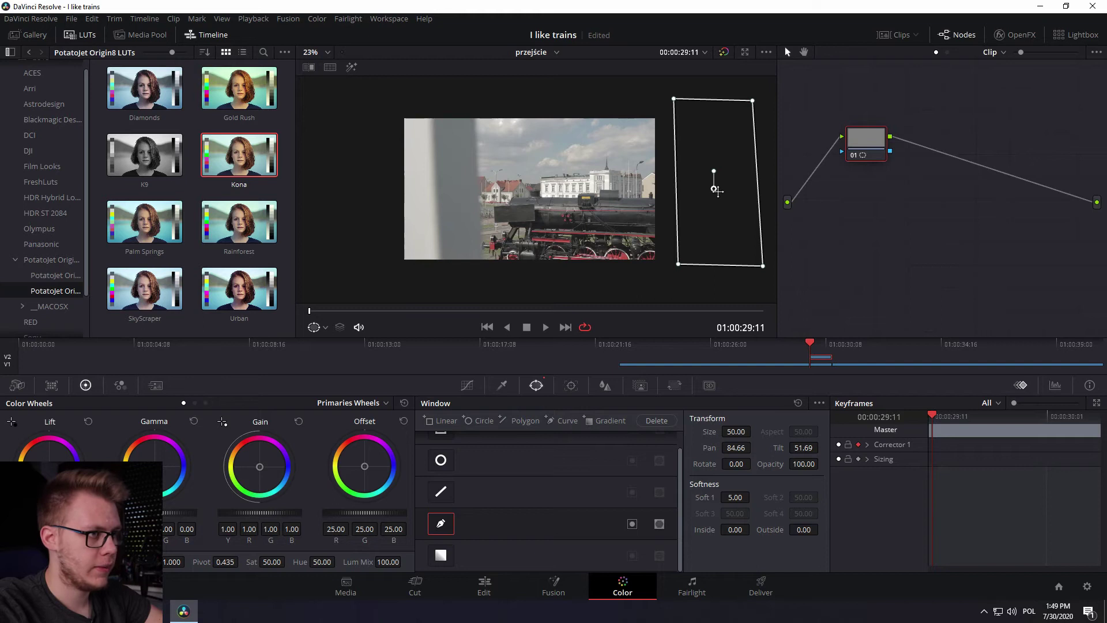
{"action": "left_click_drag", "start_coordinate": [715, 189], "coordinate": [712, 193]}
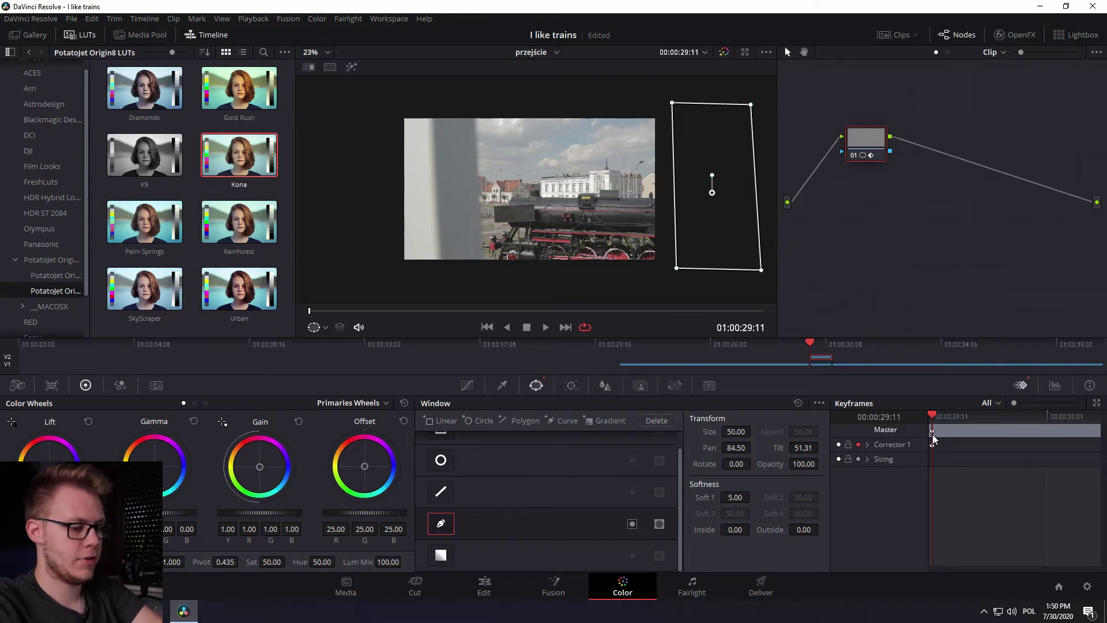
{"action": "key", "text": "Right"}
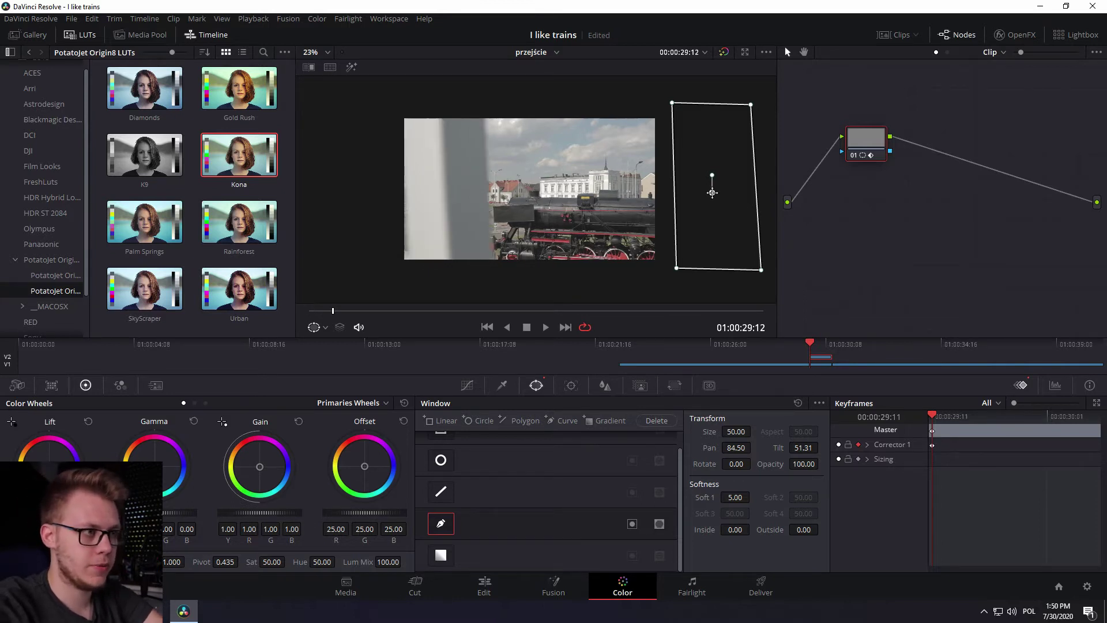
{"action": "left_click_drag", "start_coordinate": [712, 192], "coordinate": [712, 196]}
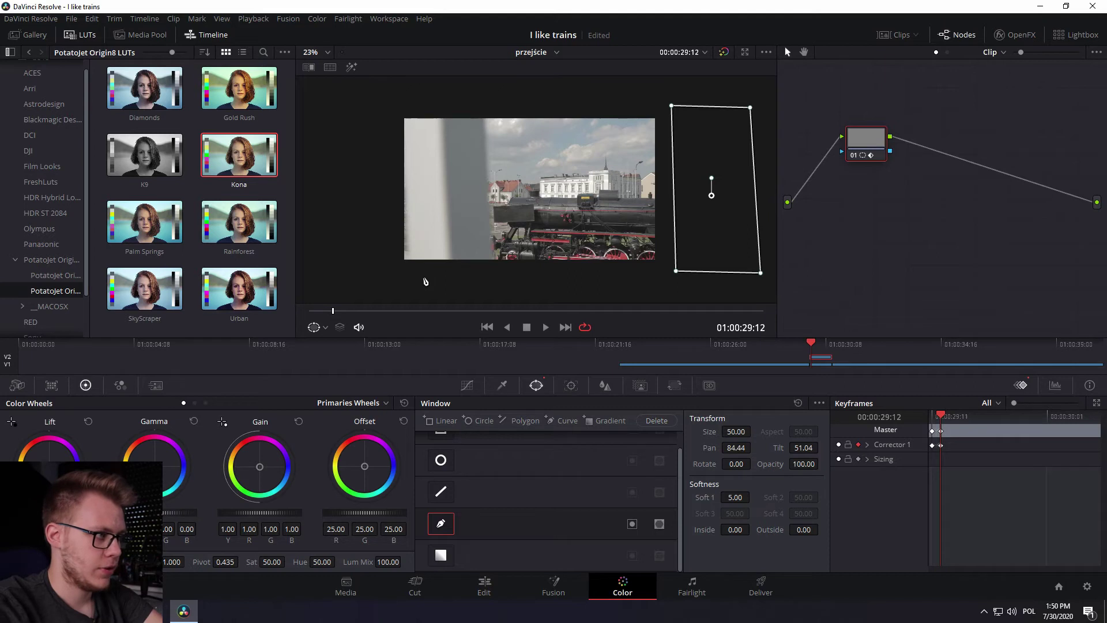
- Drag the mask's left corners out to the frame's top-left and bottom-left corners
{"action": "left_click_drag", "start_coordinate": [671, 106], "coordinate": [391, 108]}
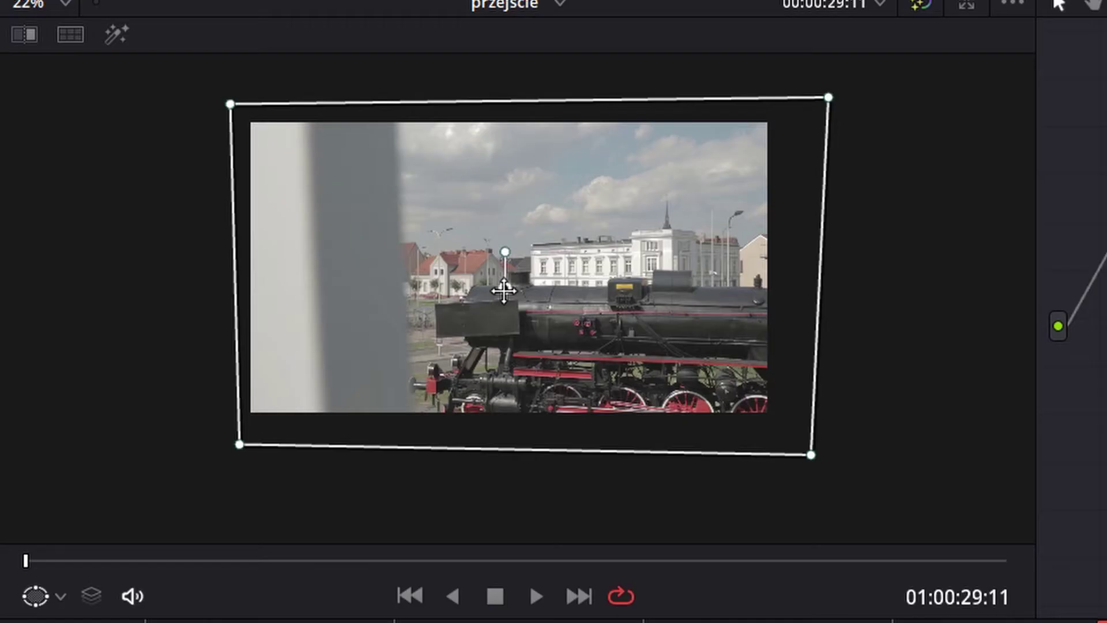
{"action": "key", "text": "Right"}
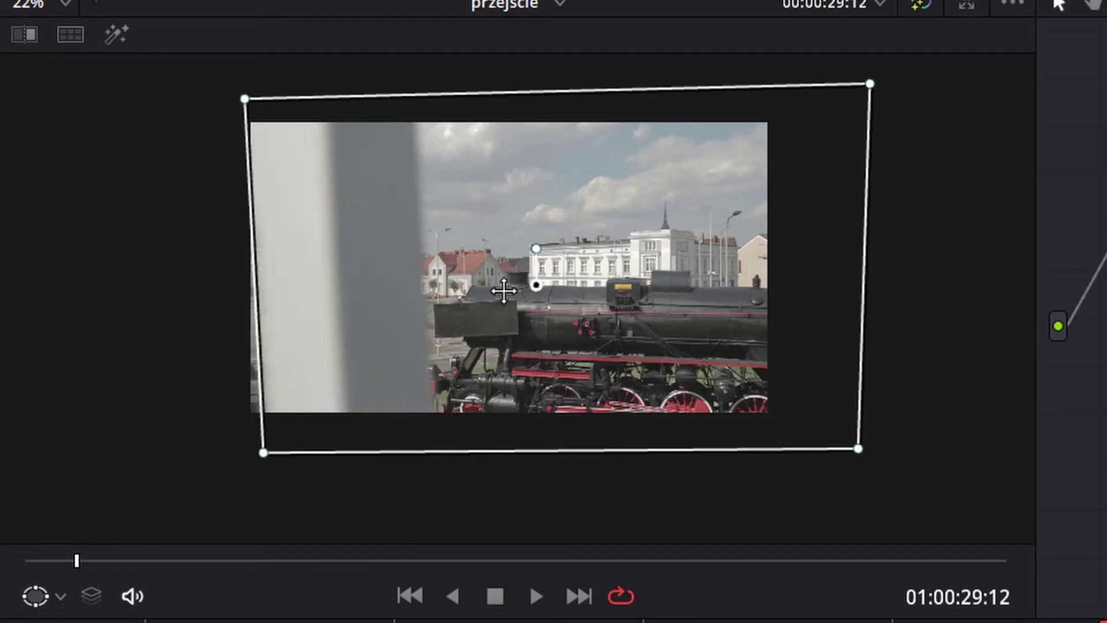
{"action": "key", "text": "Right"}
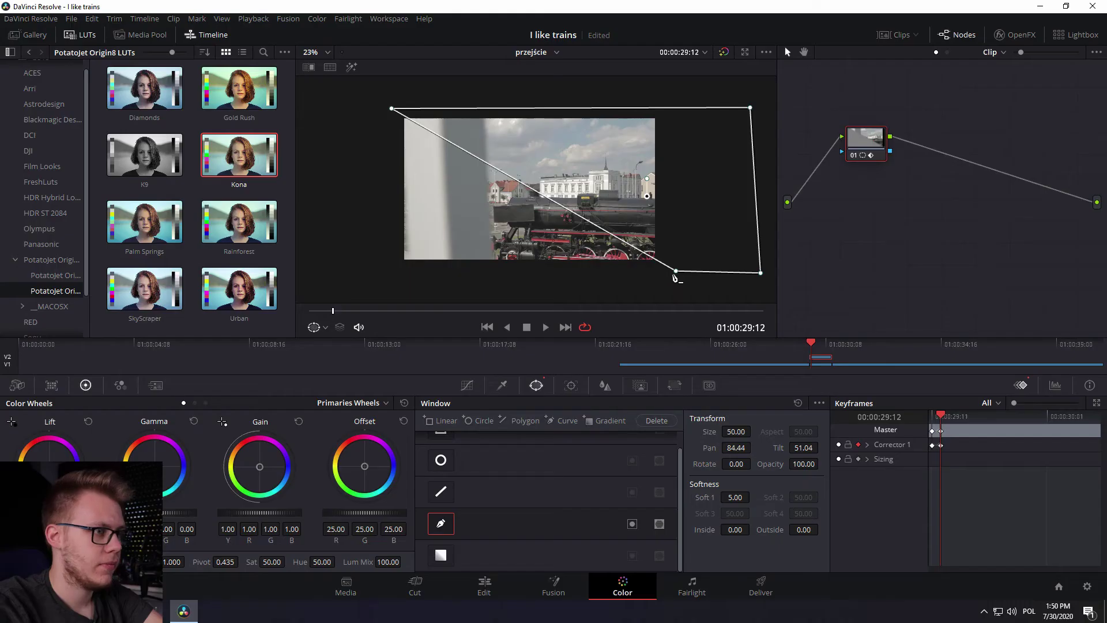
{"action": "left_click_drag", "start_coordinate": [673, 276], "coordinate": [411, 282]}
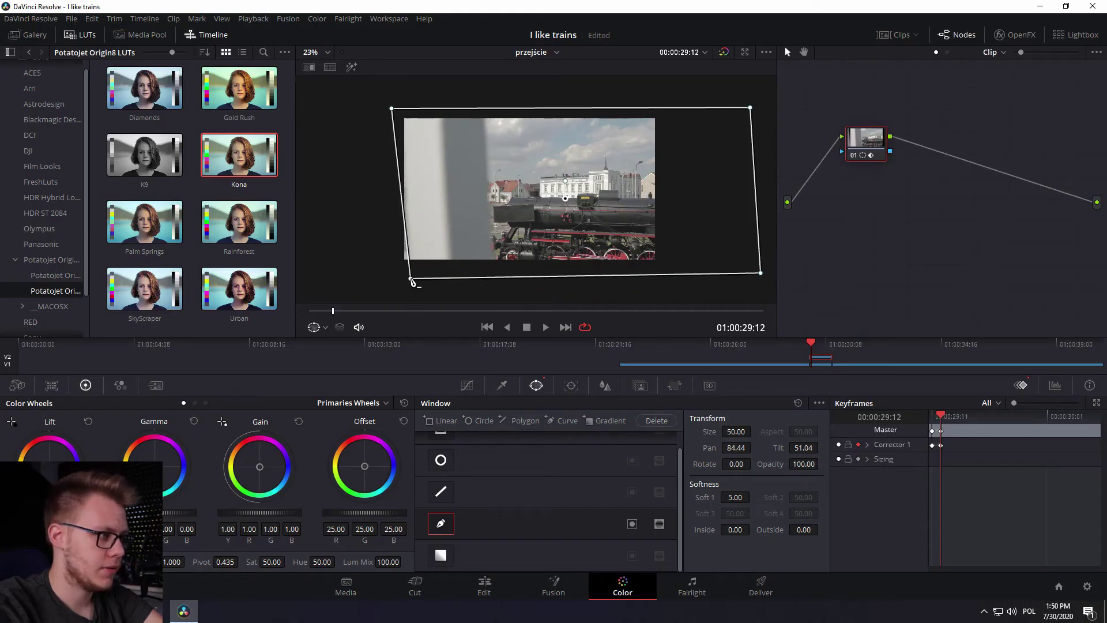
{"action": "left_click_drag", "start_coordinate": [392, 108], "coordinate": [399, 106]}
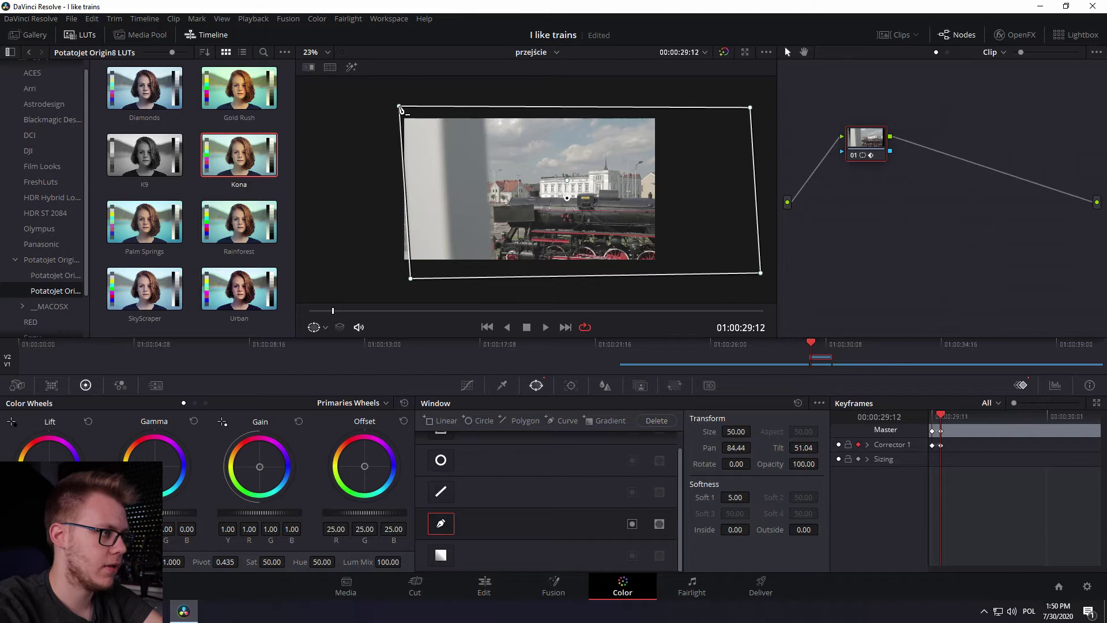
- Reposition the mask's top-right and bottom-right corners, then advance to frame 01:00:29:13
{"action": "scroll", "coordinate": [415, 227], "scroll_direction": "up", "scroll_amount": 2}
{"action": "scroll", "coordinate": [437, 227], "scroll_direction": "up", "scroll_amount": 2}
{"action": "scroll", "coordinate": [432, 227], "scroll_direction": "up", "scroll_amount": 2}
{"action": "scroll", "coordinate": [485, 242], "scroll_direction": "up", "scroll_amount": 2}
{"action": "scroll", "coordinate": [467, 244], "scroll_direction": "up", "scroll_amount": 2}
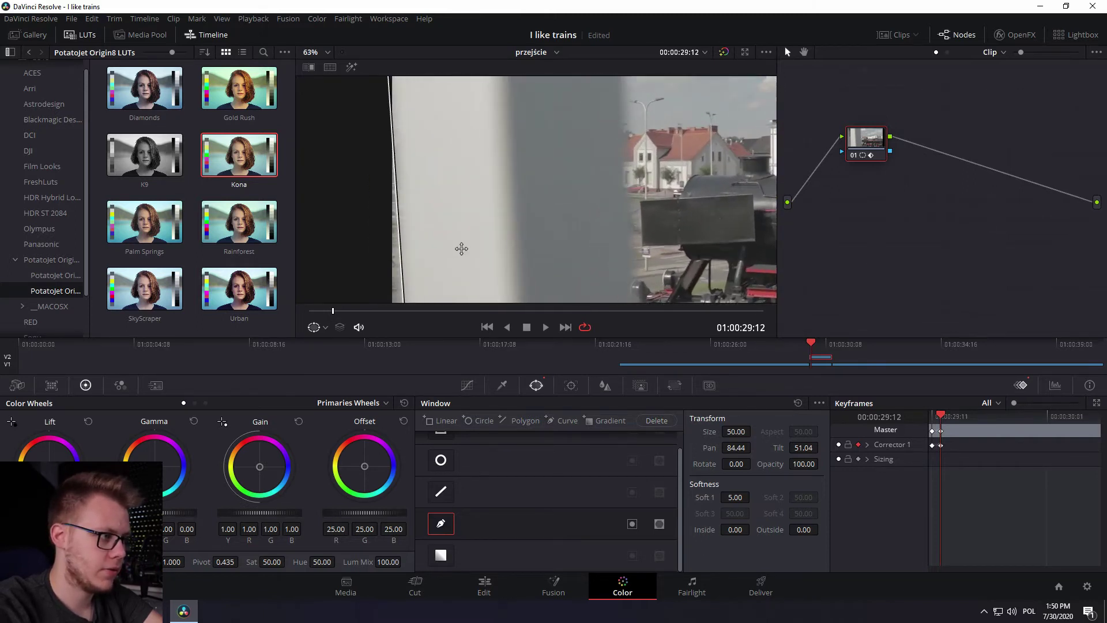
{"action": "scroll", "coordinate": [415, 148], "scroll_direction": "down", "scroll_amount": 1}
{"action": "scroll", "coordinate": [440, 173], "scroll_direction": "down", "scroll_amount": 1}
{"action": "scroll", "coordinate": [461, 147], "scroll_direction": "down", "scroll_amount": 1}
{"action": "scroll", "coordinate": [456, 108], "scroll_direction": "down", "scroll_amount": 1}
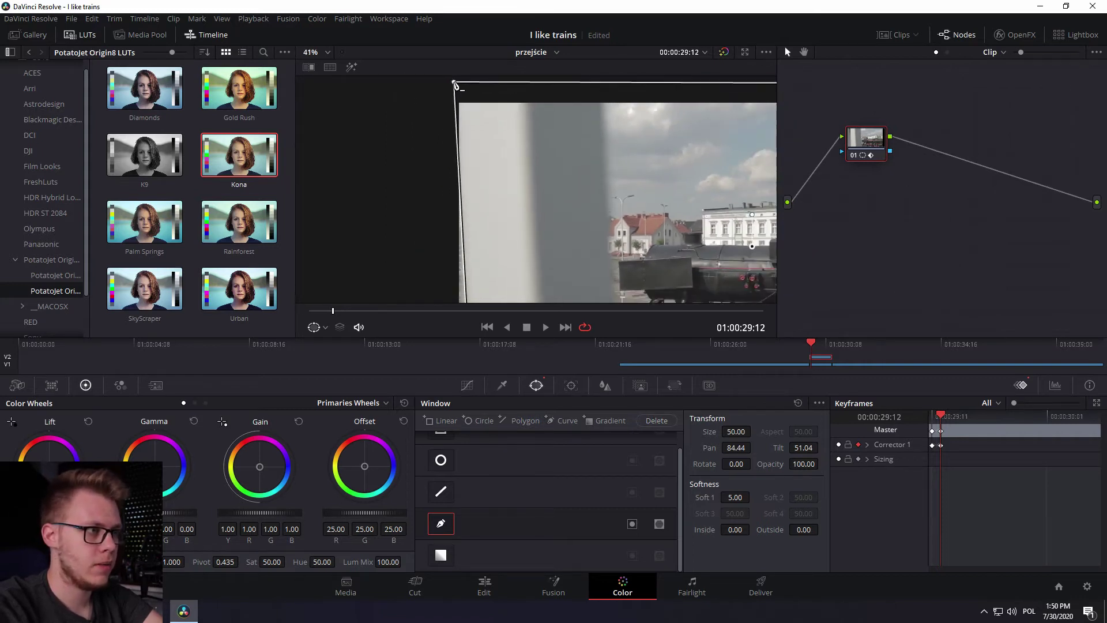
{"action": "scroll", "coordinate": [421, 173], "scroll_direction": "down", "scroll_amount": 2}
{"action": "scroll", "coordinate": [627, 231], "scroll_direction": "down", "scroll_amount": 2}
{"action": "scroll", "coordinate": [626, 230], "scroll_direction": "down", "scroll_amount": 1}
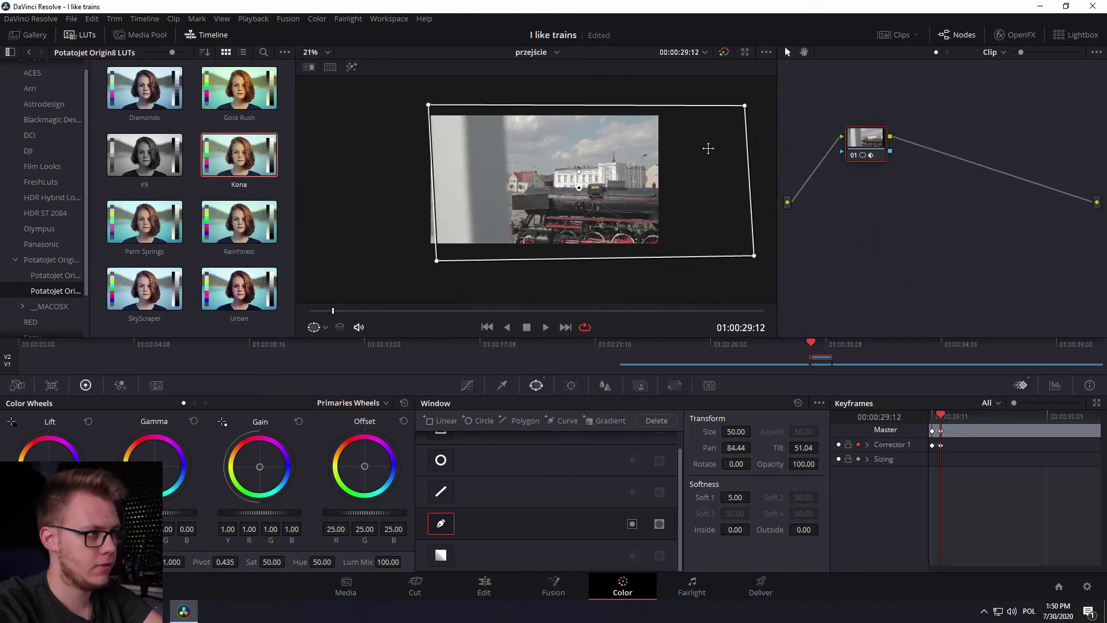
{"action": "left_click_drag", "start_coordinate": [698, 110], "coordinate": [704, 98]}
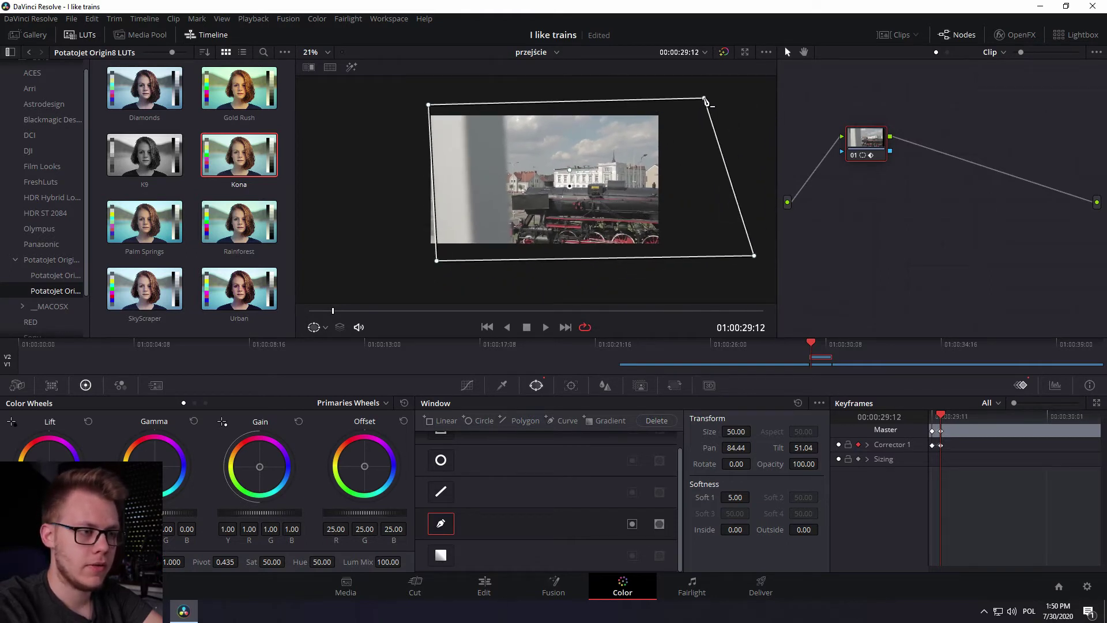
{"action": "left_click_drag", "start_coordinate": [754, 255], "coordinate": [699, 259]}
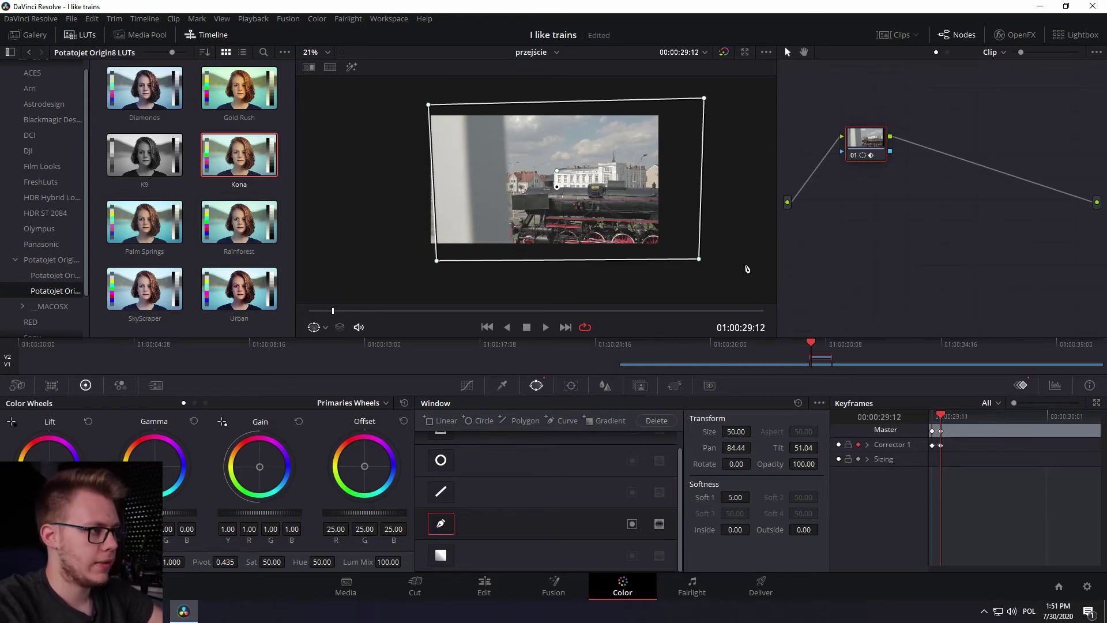
{"action": "key", "text": "Right"}
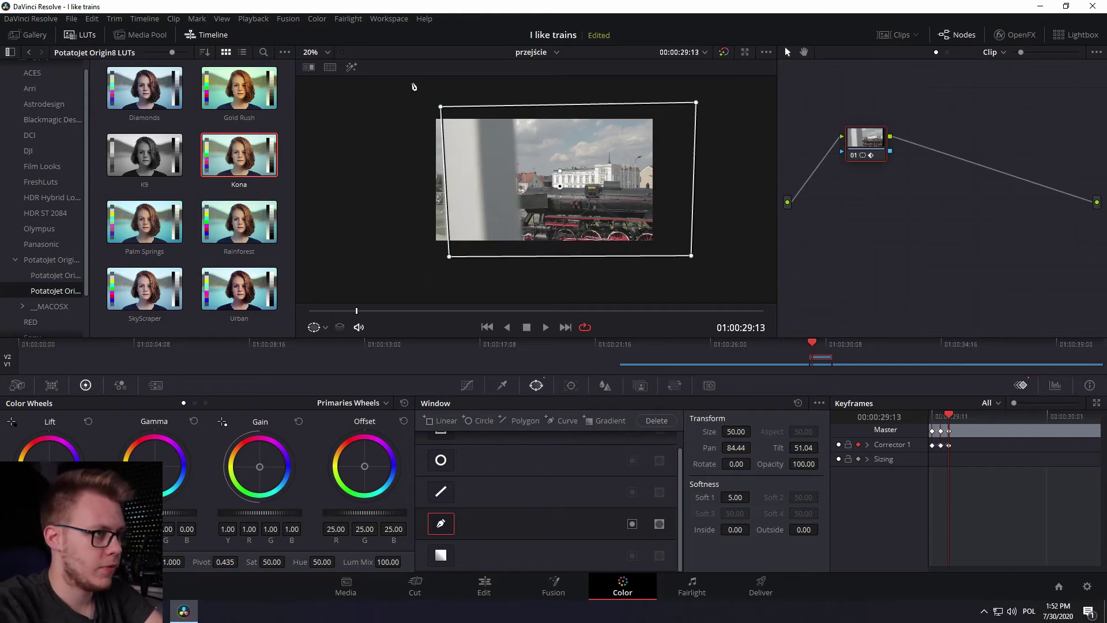
- Keyframe the polygon window sliding right frame by frame from 29:14 to follow the pole
{"action": "key", "text": "Right"}
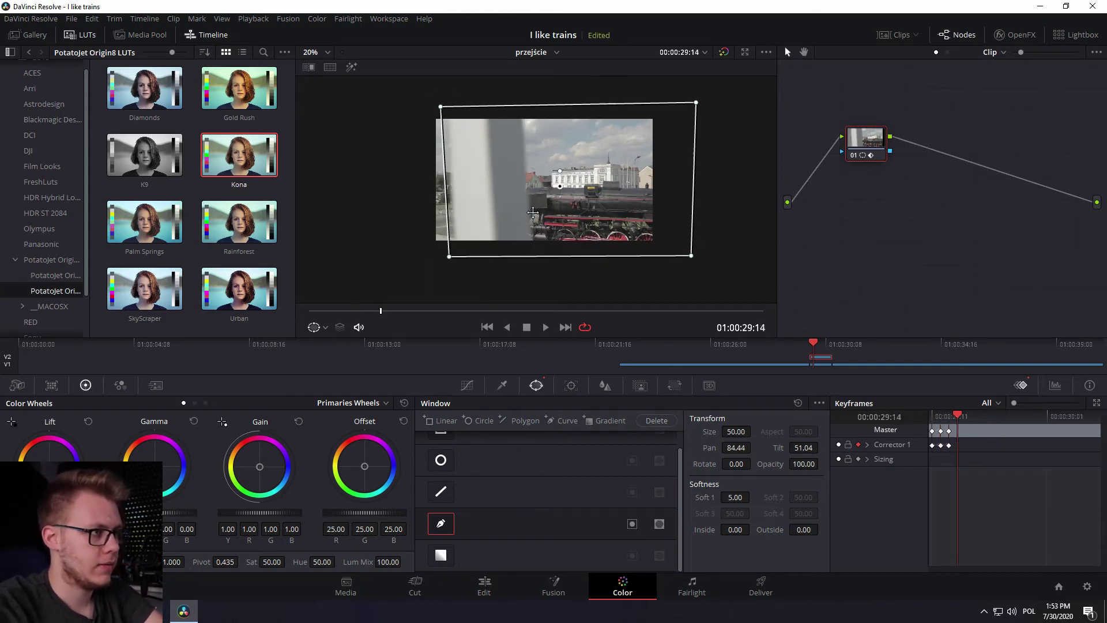
{"action": "left_click_drag", "start_coordinate": [559, 186], "coordinate": [613, 186]}
{"action": "key", "text": "Right"}
{"action": "key", "text": "Right"}
{"action": "key", "text": "Right"}
{"action": "key", "text": "Right"}
{"action": "key", "text": "Right"}
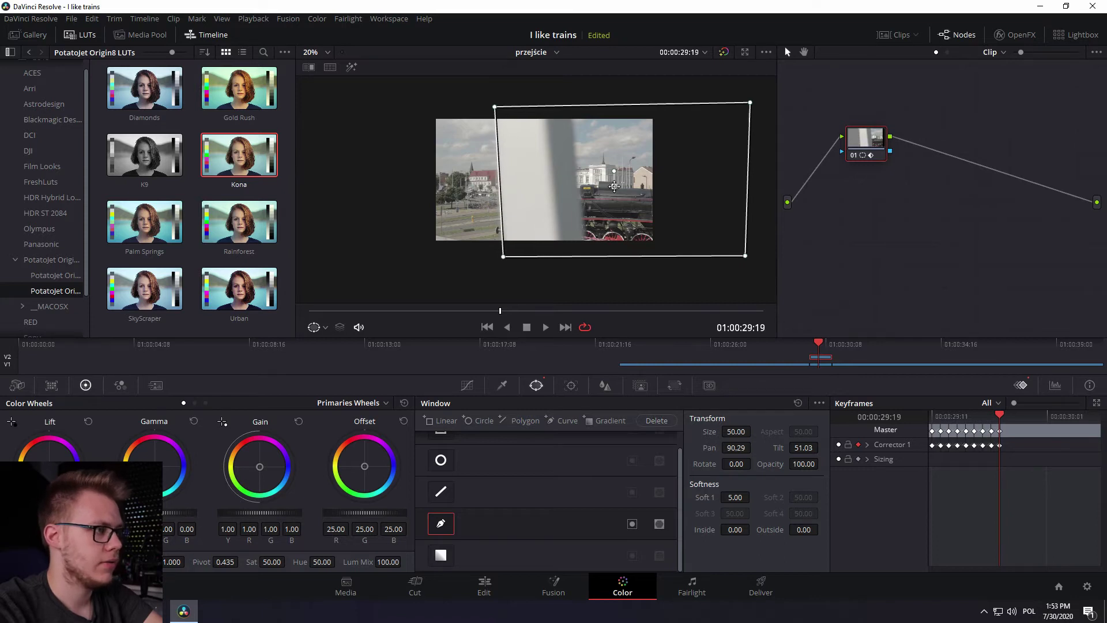
{"action": "left_click_drag", "start_coordinate": [614, 186], "coordinate": [626, 186]}
{"action": "key", "text": "Right"}
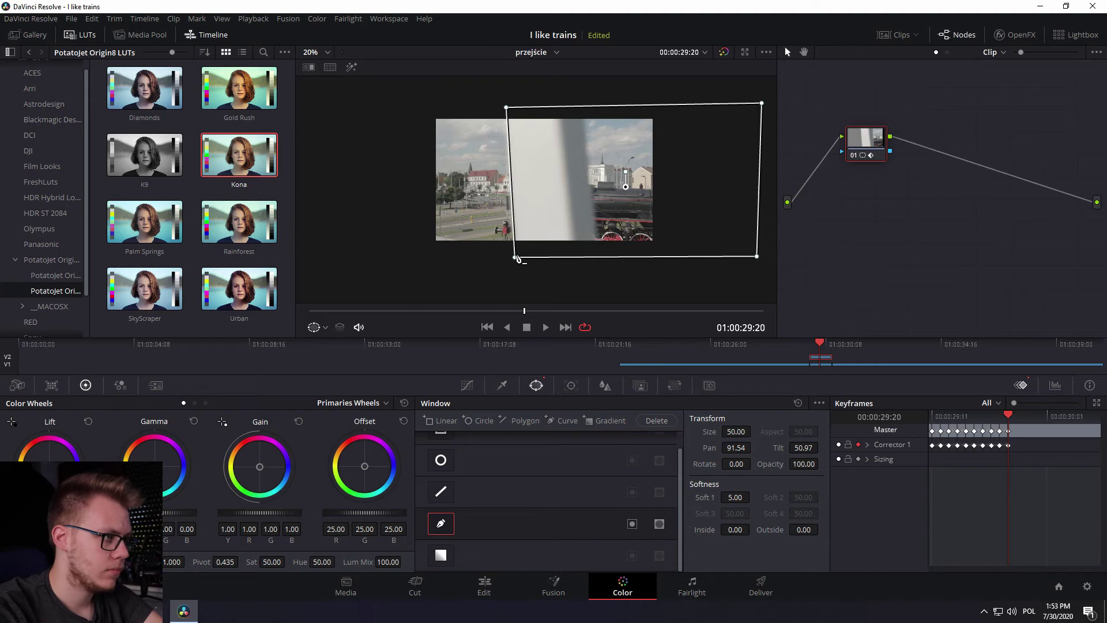
{"action": "key", "text": "Right"}
{"action": "left_click_drag", "start_coordinate": [626, 186], "coordinate": [705, 185]}
{"action": "key", "text": "Right"}
{"action": "key", "text": "Right"}
{"action": "key", "text": "Right"}
{"action": "key", "text": "Right"}
{"action": "key", "text": "Right"}
{"action": "key", "text": "Right"}
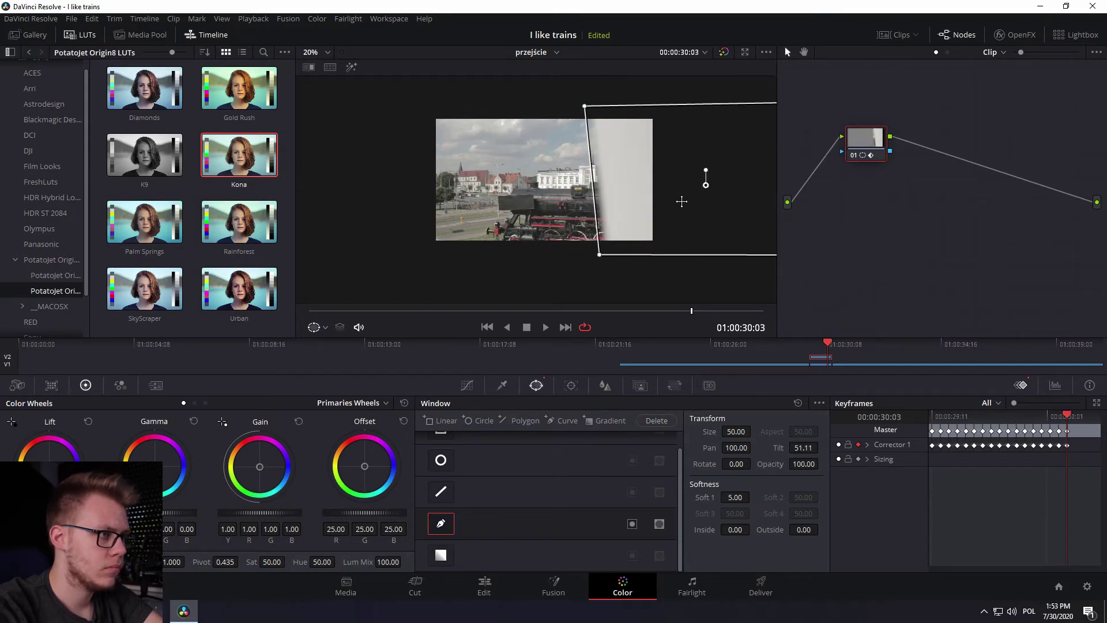
- Shift the window's left vertices right each frame through 30:06 to hug the pole's edge
{"action": "scroll", "coordinate": [682, 200], "scroll_direction": "down", "scroll_amount": 1}
{"action": "scroll", "coordinate": [628, 182], "scroll_direction": "up", "scroll_amount": 1}
{"action": "scroll", "coordinate": [625, 183], "scroll_direction": "up", "scroll_amount": 1}
{"action": "key", "text": "Right"}
{"action": "left_click_drag", "start_coordinate": [553, 271], "coordinate": [561, 272]}
{"action": "left_click_drag", "start_coordinate": [533, 81], "coordinate": [562, 80]}
{"action": "left_click_drag", "start_coordinate": [561, 272], "coordinate": [600, 275]}
{"action": "key", "text": "Right"}
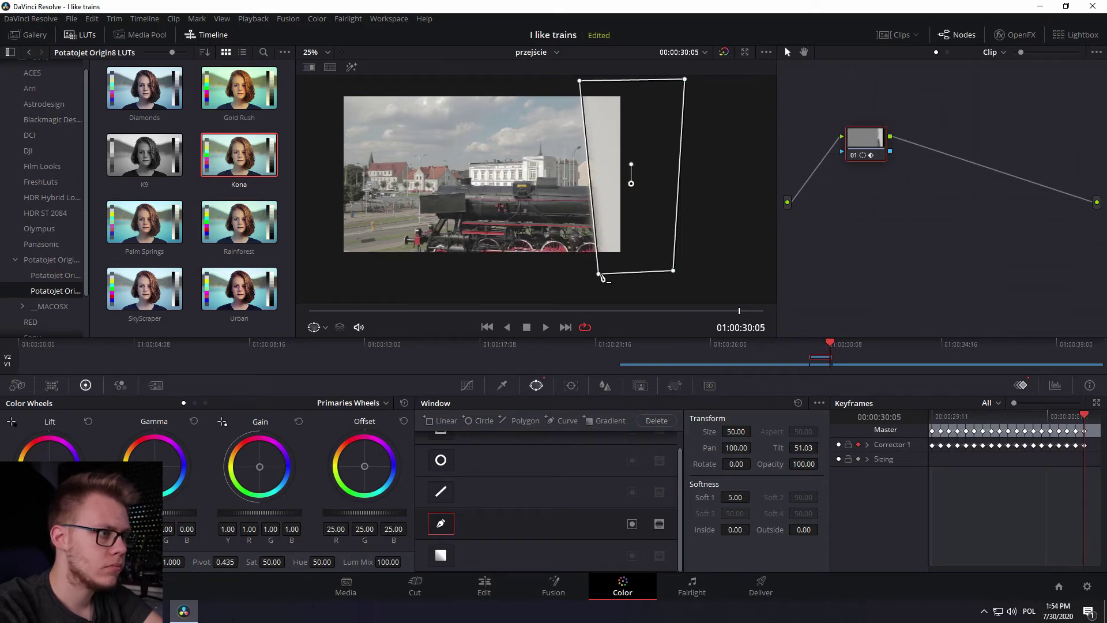
{"action": "left_click_drag", "start_coordinate": [563, 80], "coordinate": [602, 81]}
{"action": "key", "text": "Right"}
{"action": "left_click_drag", "start_coordinate": [600, 274], "coordinate": [619, 275]}
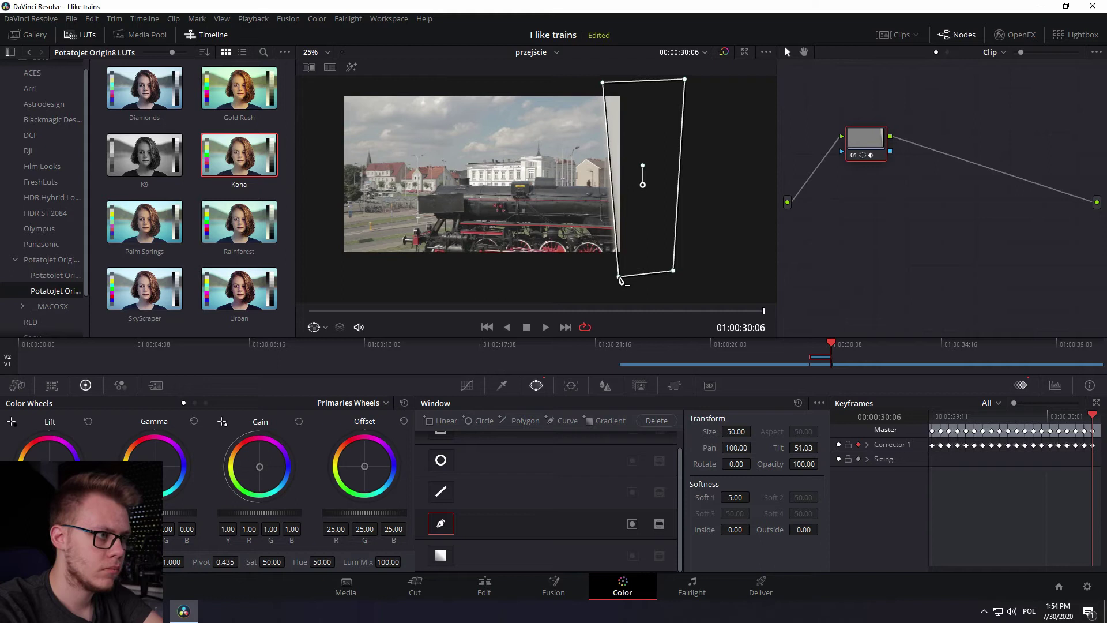
- Step back and forth through the keyframed frames to review the mask, ending on 29:19
{"action": "key", "text": "Left"}
{"action": "key", "text": "Left"}
{"action": "key", "text": "Left"}
{"action": "scroll", "coordinate": [529, 269], "scroll_direction": "down", "scroll_amount": 1}
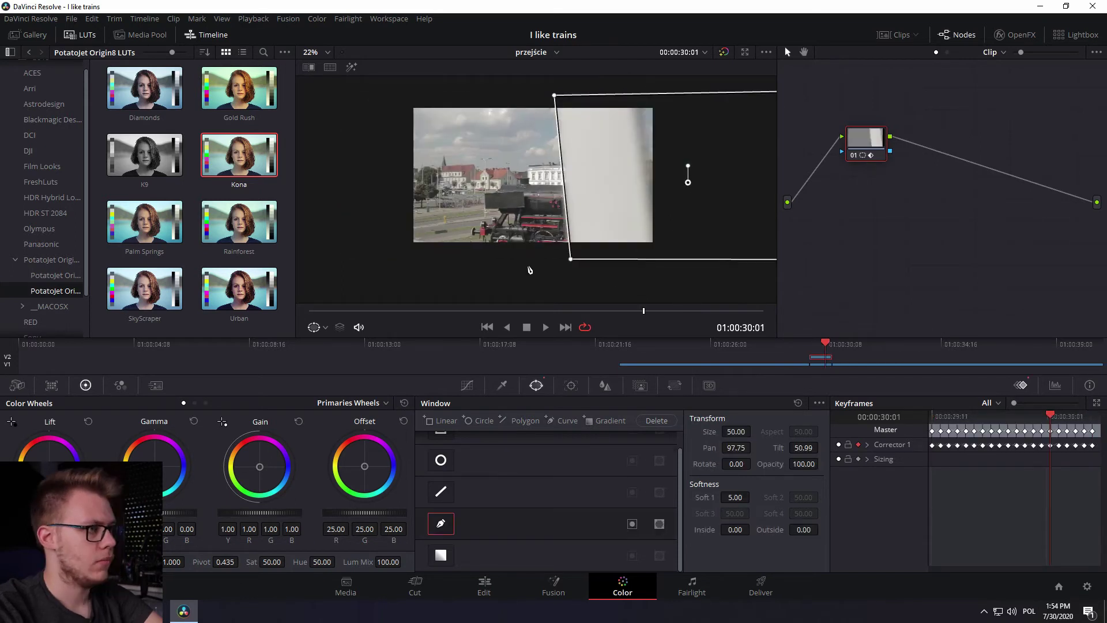
{"action": "key", "text": "Left"}
{"action": "key", "text": "Left"}
{"action": "key", "text": "Left"}
{"action": "key", "text": "Left"}
{"action": "key", "text": "Left"}
{"action": "key", "text": "Left"}
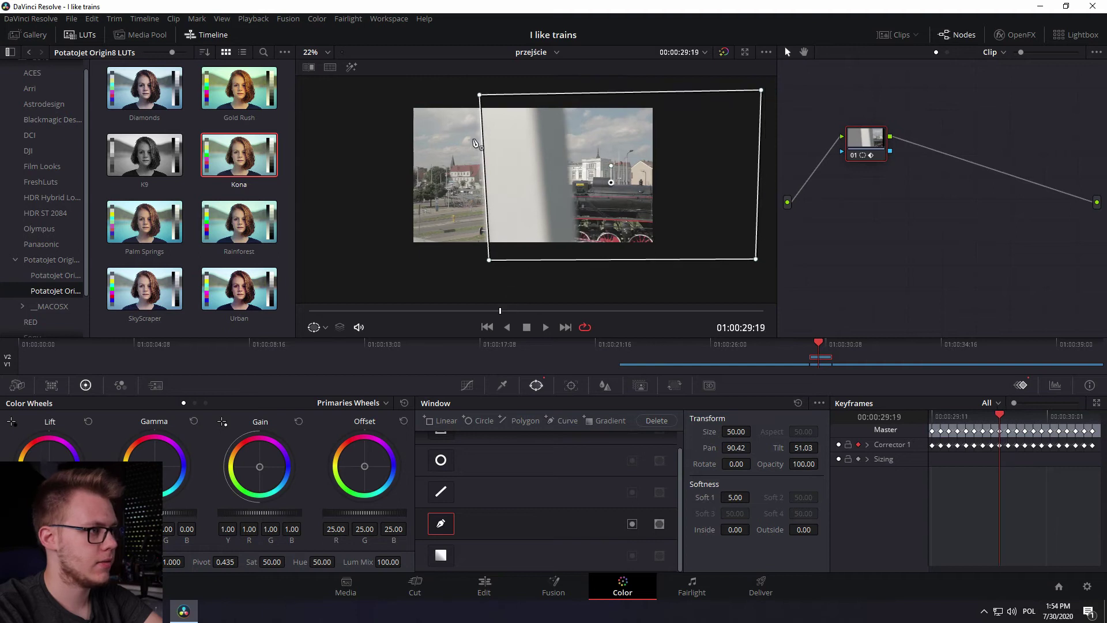
{"action": "key", "text": "Left"}
{"action": "key", "text": "Left"}
{"action": "key", "text": "Left"}
{"action": "key", "text": "Left"}
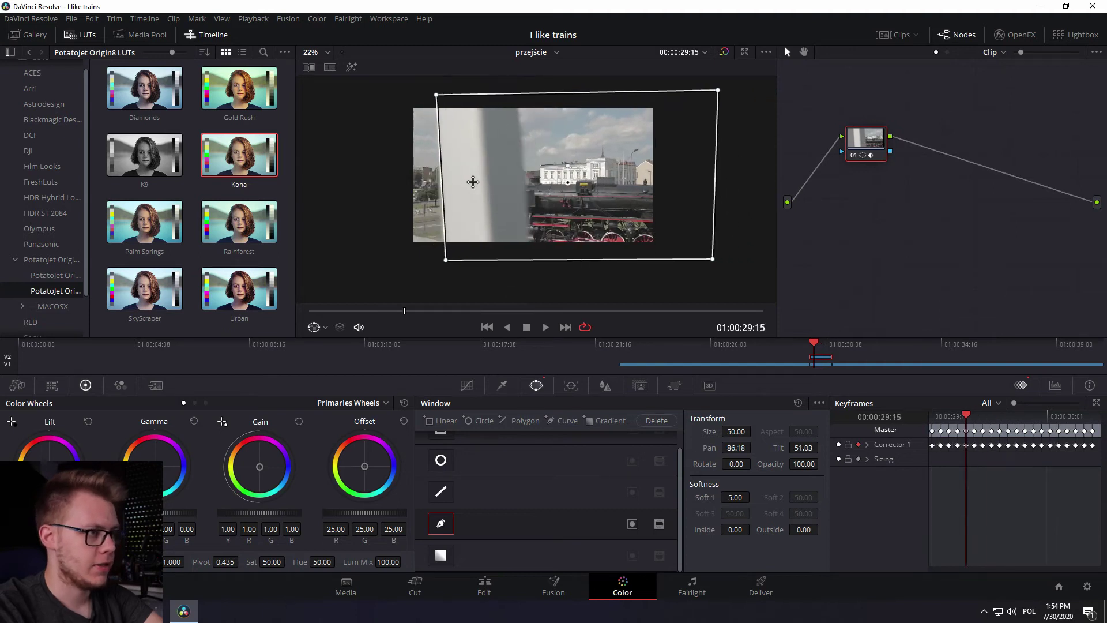
{"action": "key", "text": "Right"}
{"action": "key", "text": "Right"}
{"action": "key", "text": "Right"}
{"action": "key", "text": "Right"}
{"action": "key", "text": "Right"}
{"action": "key", "text": "Right"}
{"action": "key", "text": "Right"}
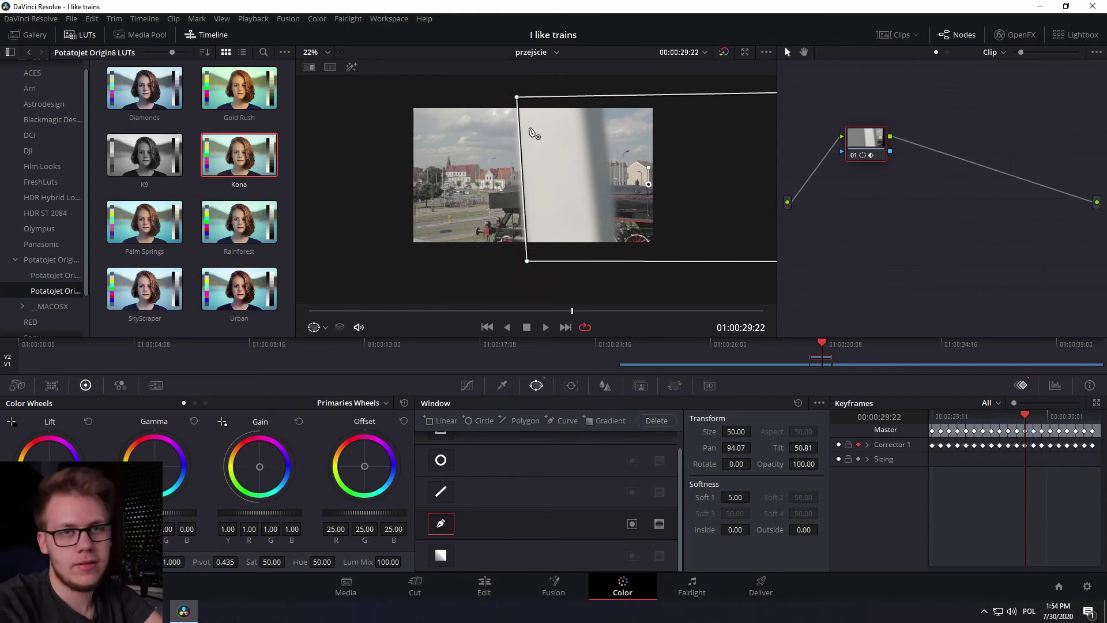
{"action": "key", "text": "Right"}
{"action": "key", "text": "Right"}
{"action": "key", "text": "Left"}
{"action": "key", "text": "Left"}
{"action": "key", "text": "Left"}
{"action": "key", "text": "Left"}
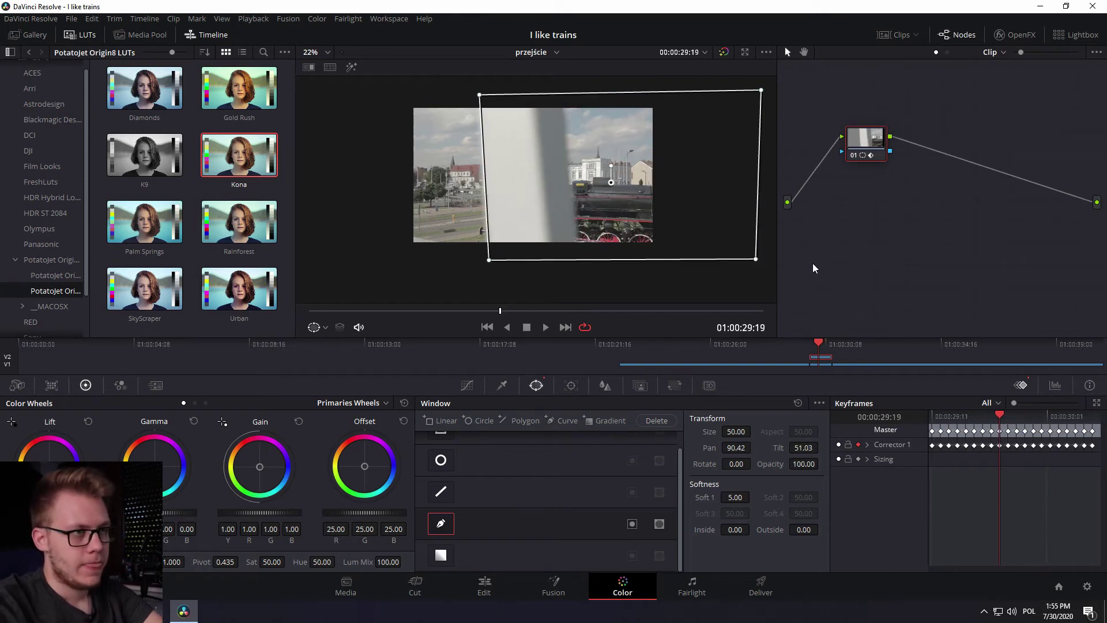
{"action": "left_click_drag", "start_coordinate": [860, 146], "coordinate": [851, 140]}
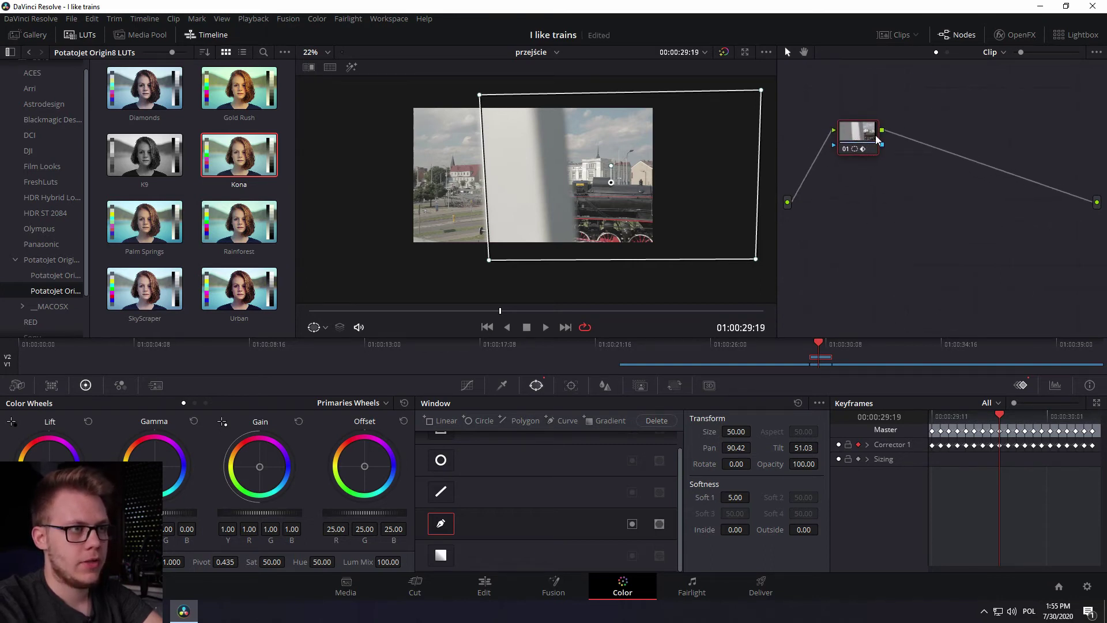
- Add an alpha output to the node graph and route node 01's key output into it
{"action": "left_click_drag", "start_coordinate": [882, 145], "coordinate": [950, 190]}
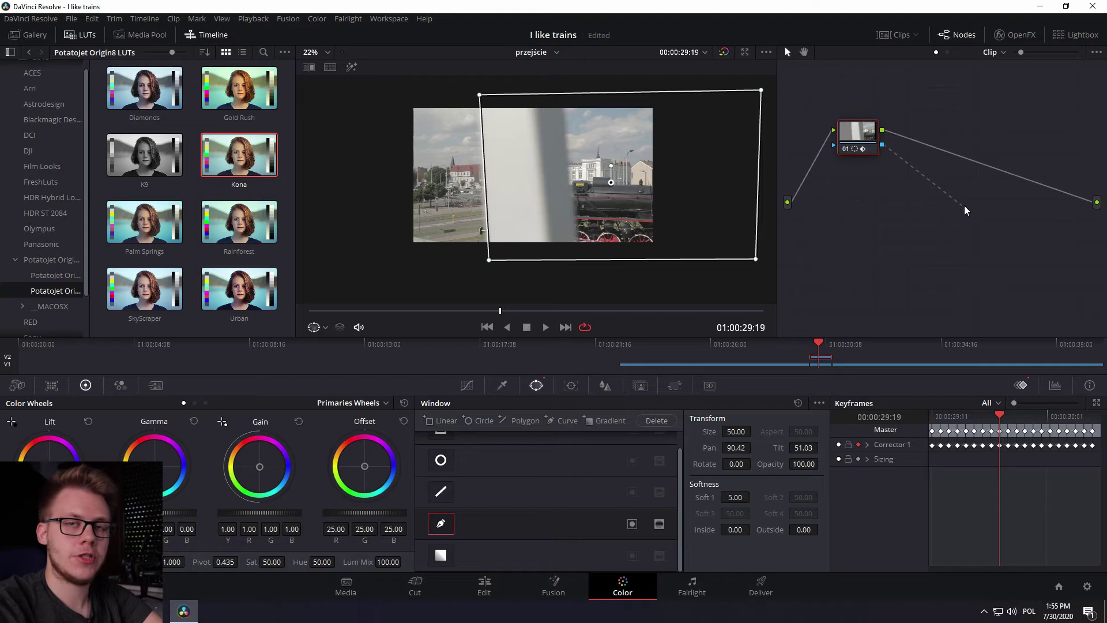
{"action": "left_click_drag", "start_coordinate": [1075, 283], "coordinate": [906, 211]}
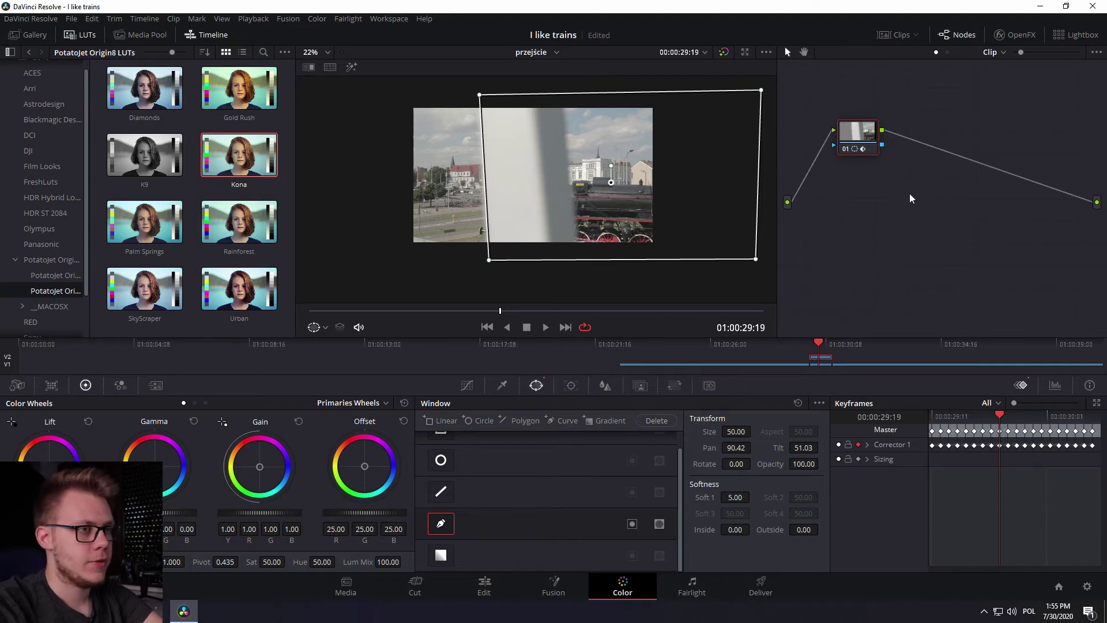
{"action": "right_click", "coordinate": [910, 196]}
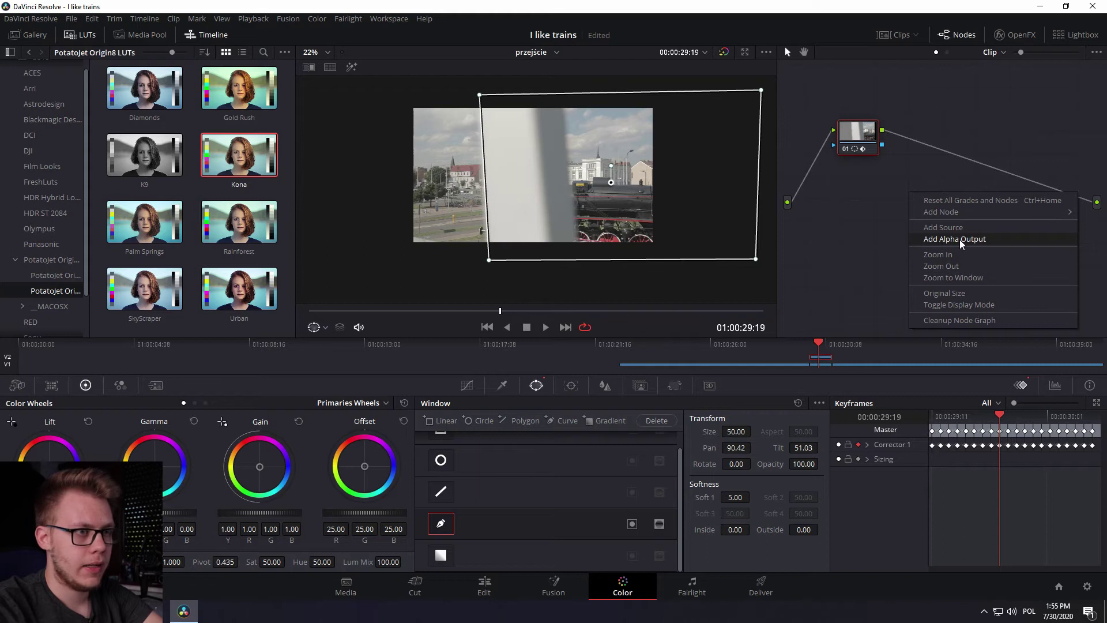
{"action": "left_click", "coordinate": [978, 245]}
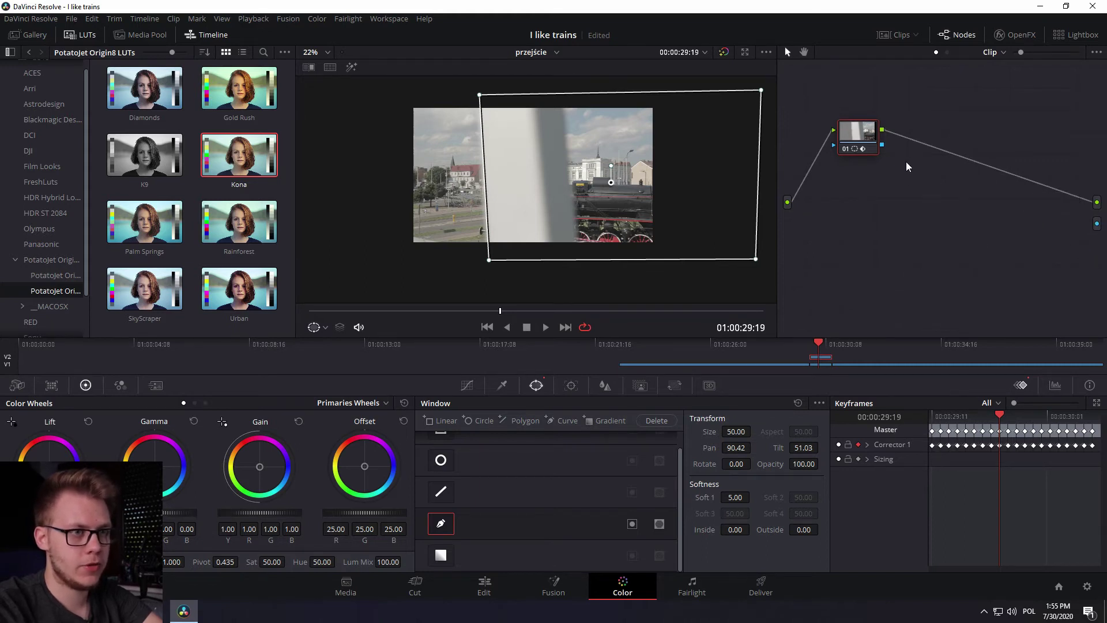
{"action": "mouse_move", "coordinate": [883, 145]}
{"action": "left_mouse_down"}
{"action": "mouse_move", "coordinate": [1060, 219]}
{"action": "mouse_move", "coordinate": [1097, 224]}
{"action": "left_mouse_up"}
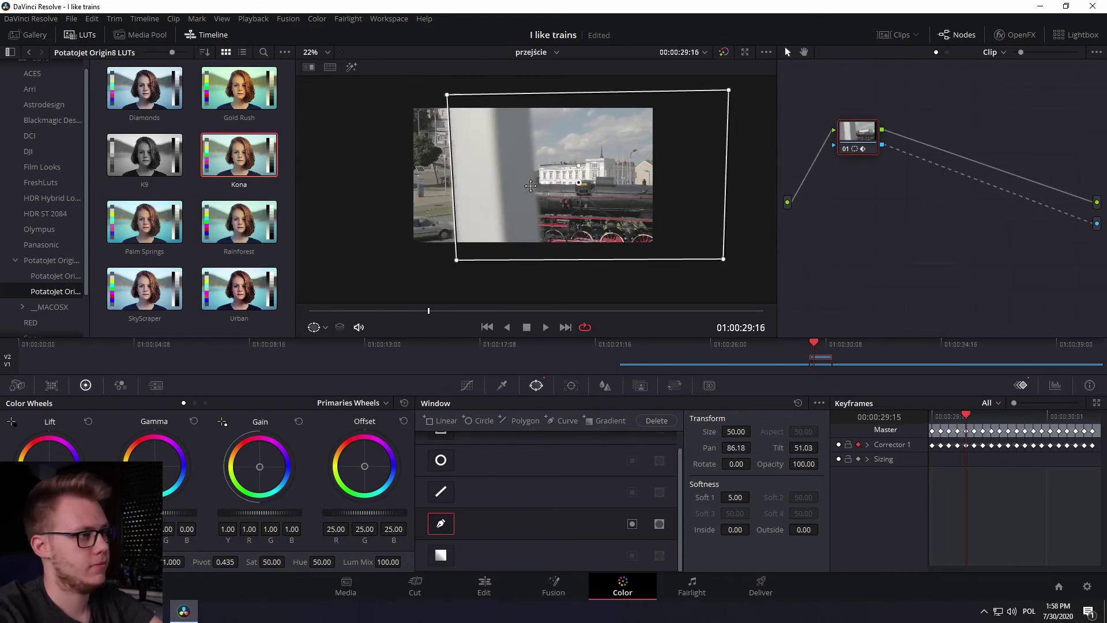
- Step a couple of frames forward and back to check the pole-shaped mask on the transition
{"action": "key", "text": "Right"}
{"action": "key", "text": "Right"}
{"action": "key", "text": "Right"}
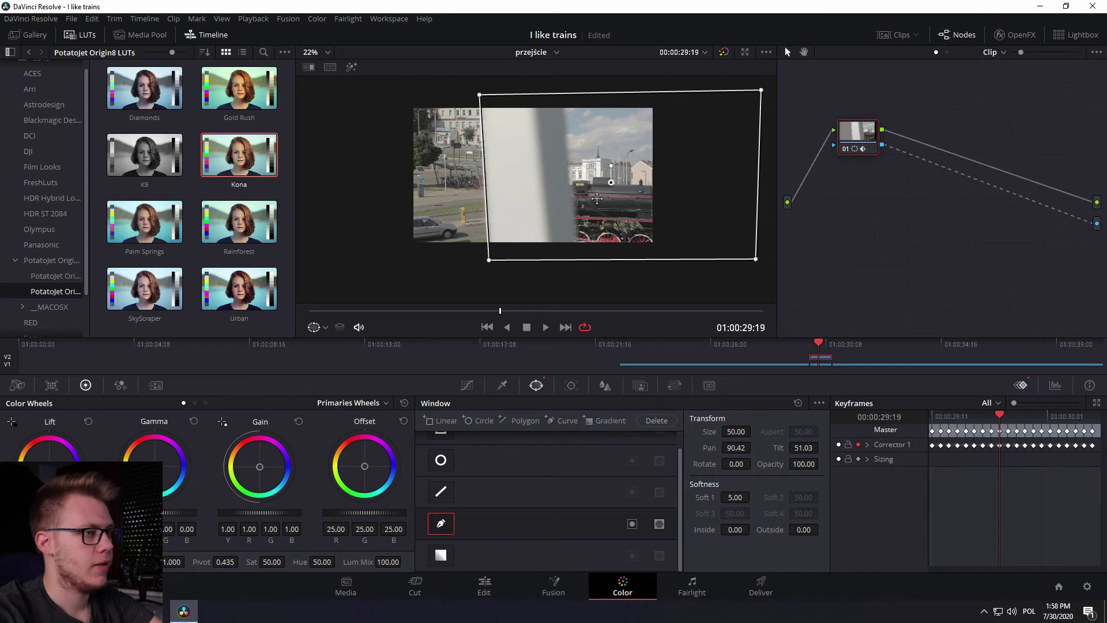
{"action": "key", "text": "Right"}
{"action": "key", "text": "Right"}
{"action": "key", "text": "Right"}
{"action": "key", "text": "Left"}
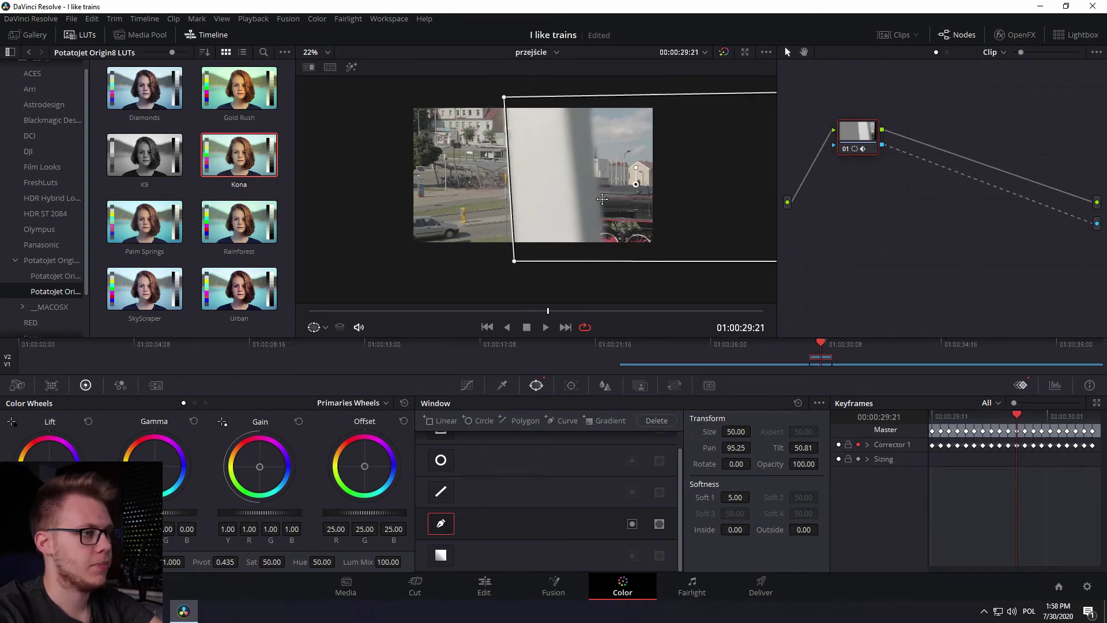
{"action": "key", "text": "Left"}
{"action": "key", "text": "Left"}
{"action": "key", "text": "Left"}
{"action": "key", "text": "Left"}
{"action": "key", "text": "Left"}
{"action": "key", "text": "Left"}
{"action": "key", "text": "Left"}
{"action": "key", "text": "Left"}
{"action": "key", "text": "Left"}
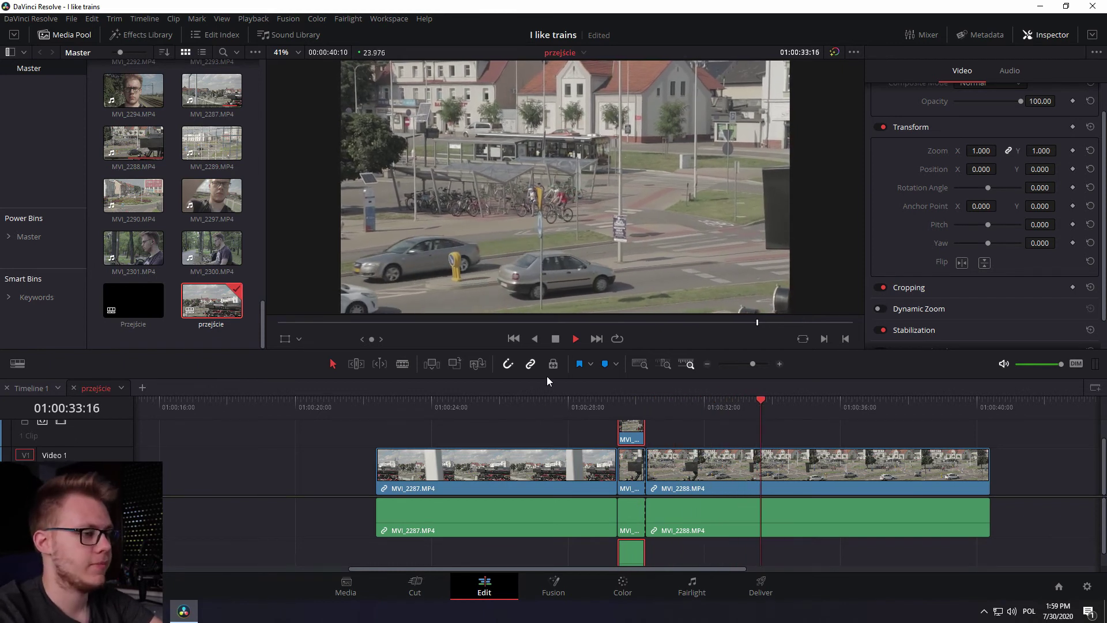
- Replay the pole wipe on the przejście timeline several times from just before the transition
{"action": "left_click", "coordinate": [555, 341]}
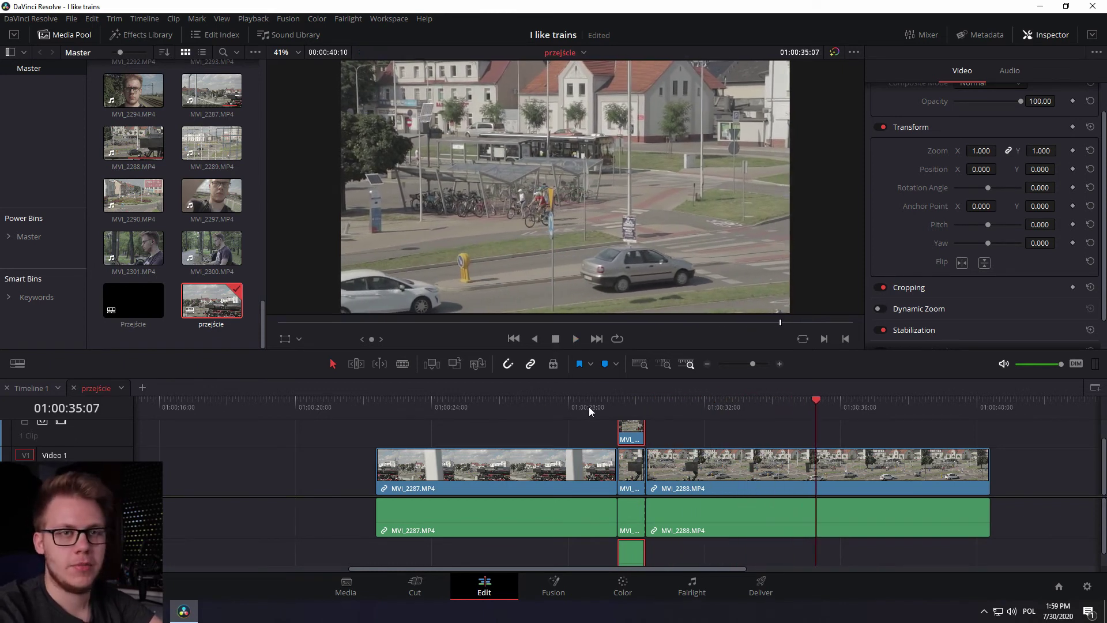
{"action": "left_click", "coordinate": [585, 402]}
{"action": "left_click", "coordinate": [571, 338]}
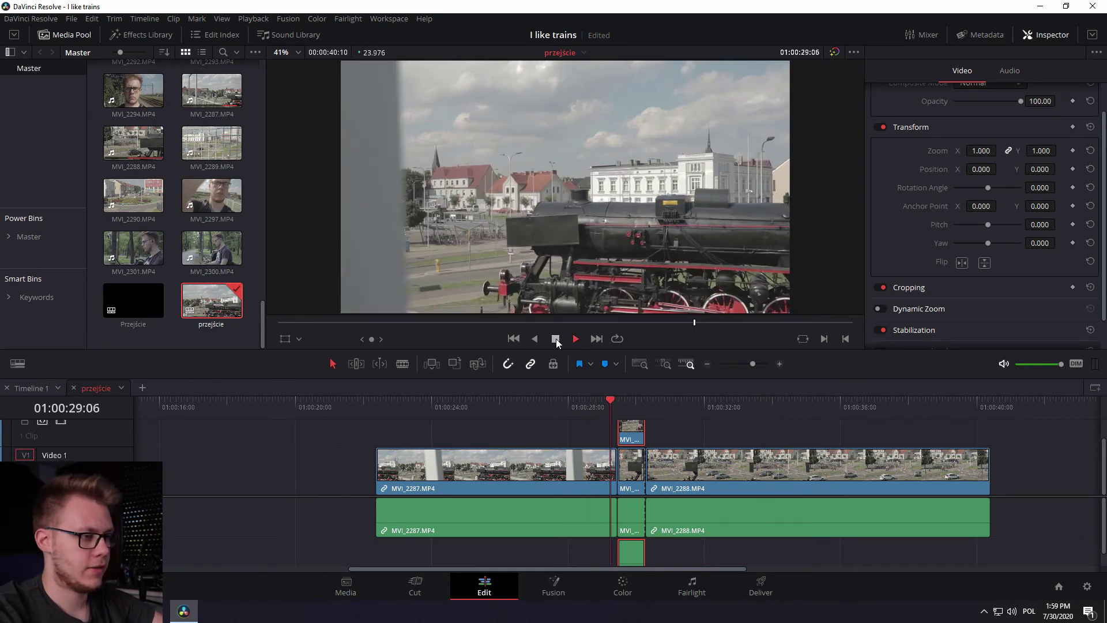
{"action": "left_click", "coordinate": [597, 401]}
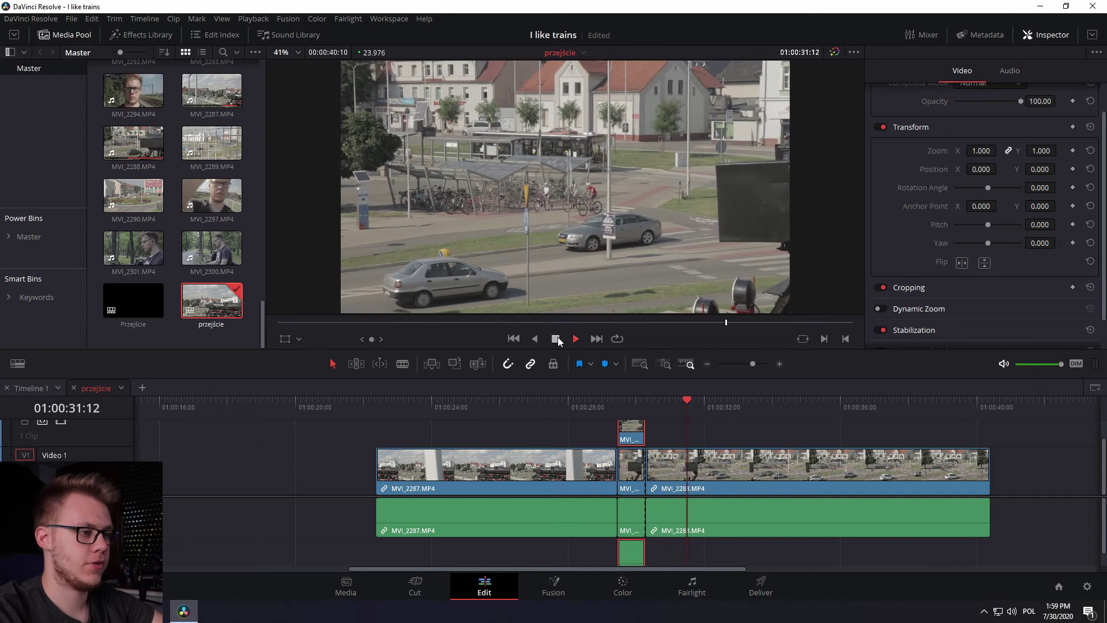
{"action": "left_click", "coordinate": [604, 403]}
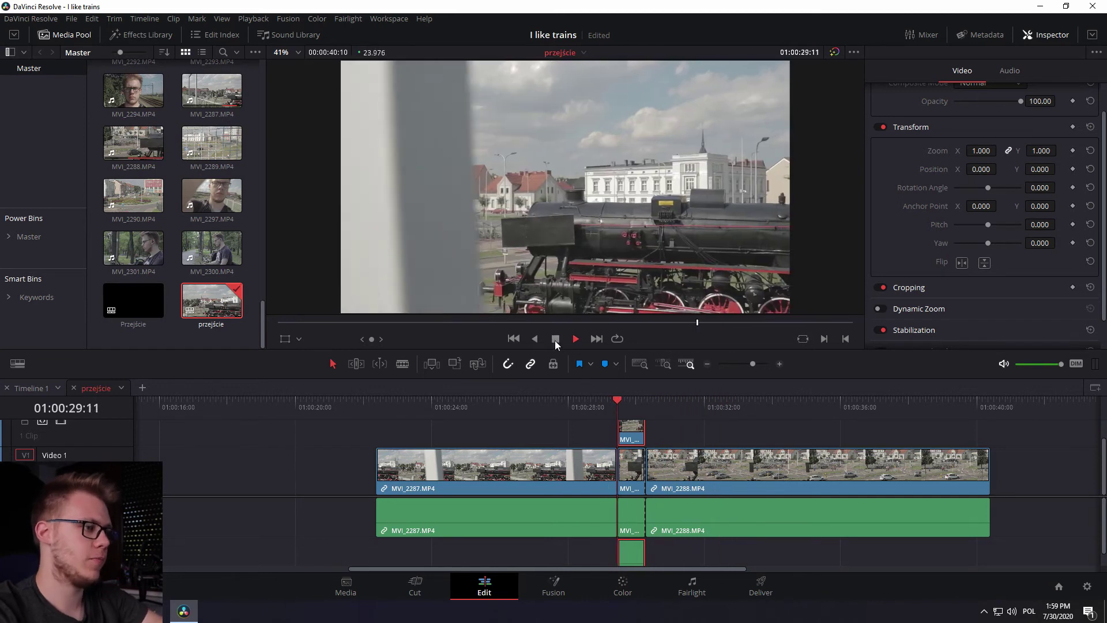
{"action": "left_click", "coordinate": [555, 340]}
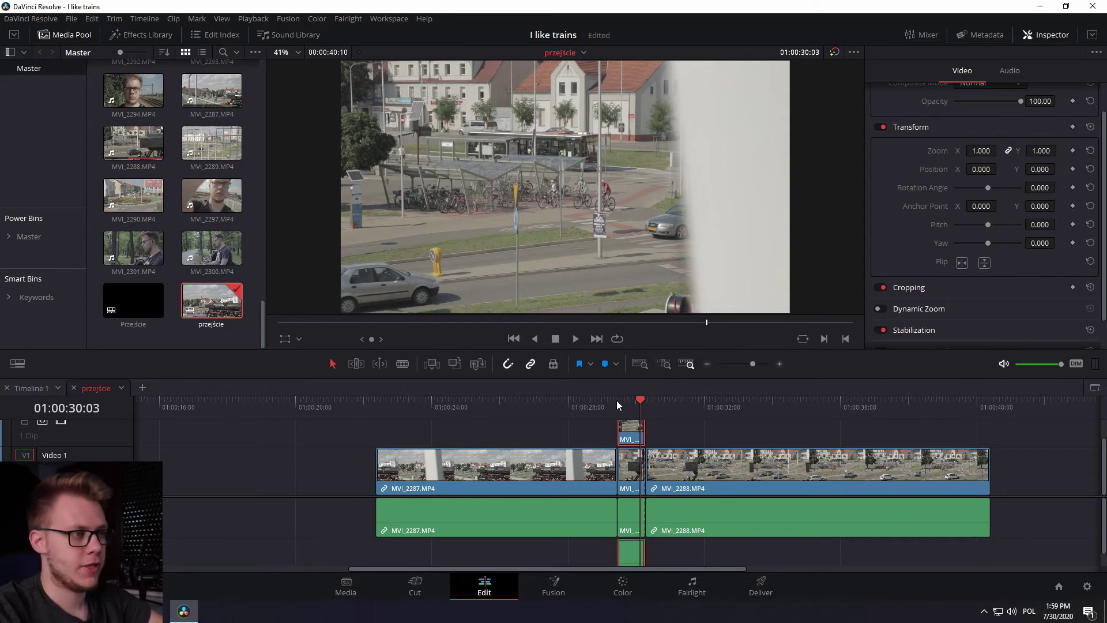
{"action": "key", "text": "space"}
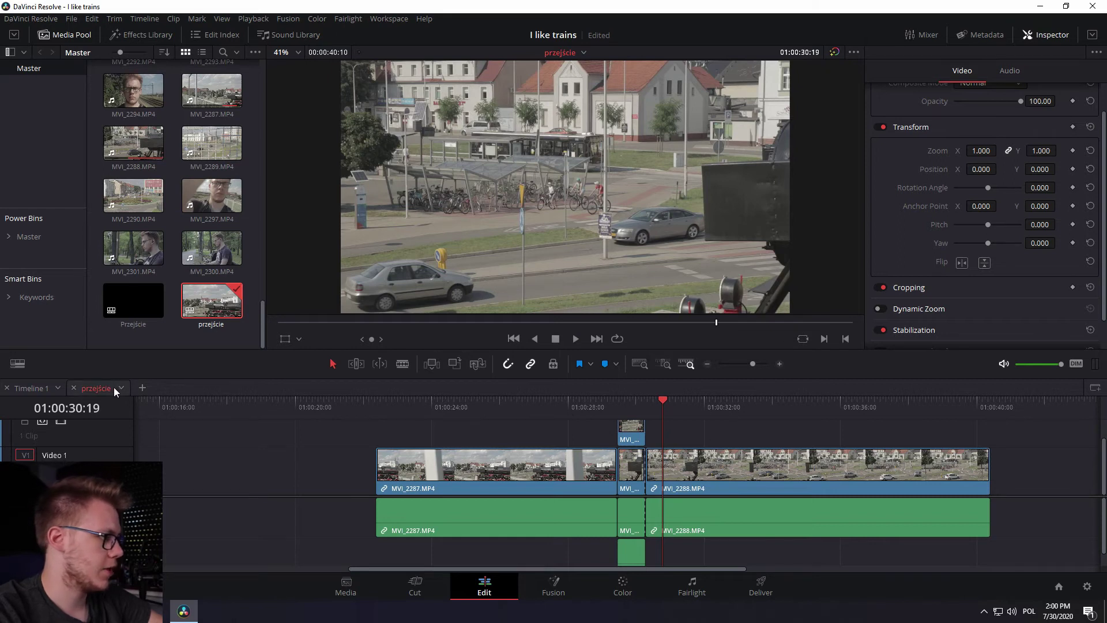
- In Timeline 1, zoom out and drop the przejście clip onto Video 1 after the existing edit
{"action": "left_click", "coordinate": [33, 389]}
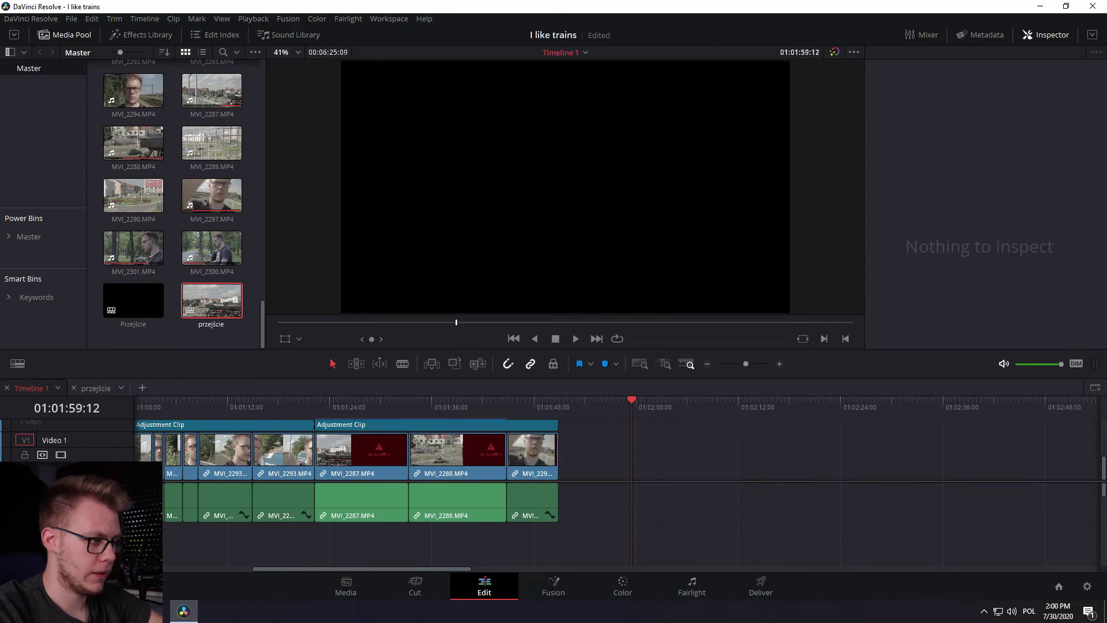
{"action": "left_click_drag", "start_coordinate": [407, 568], "coordinate": [674, 568]}
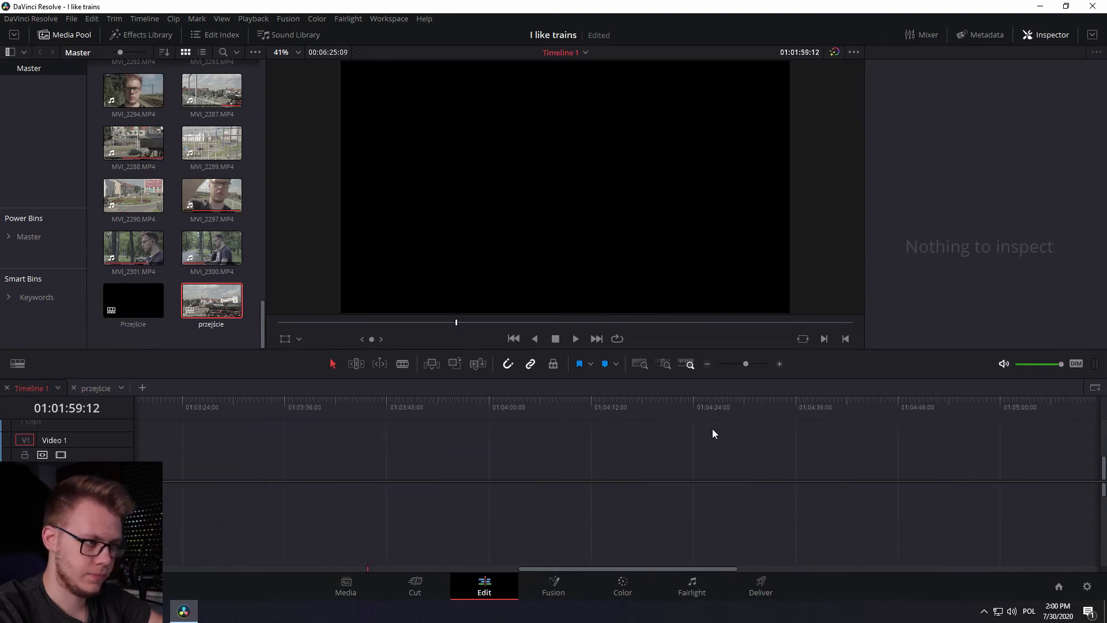
{"action": "left_click", "coordinate": [707, 365]}
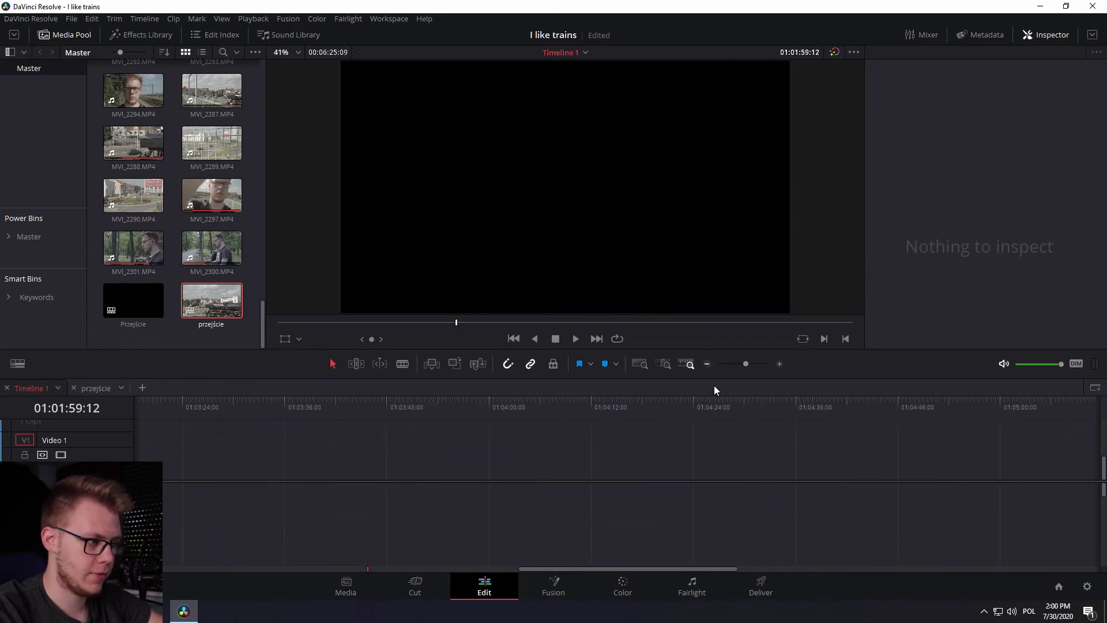
{"action": "left_click_drag", "start_coordinate": [396, 570], "coordinate": [804, 569]}
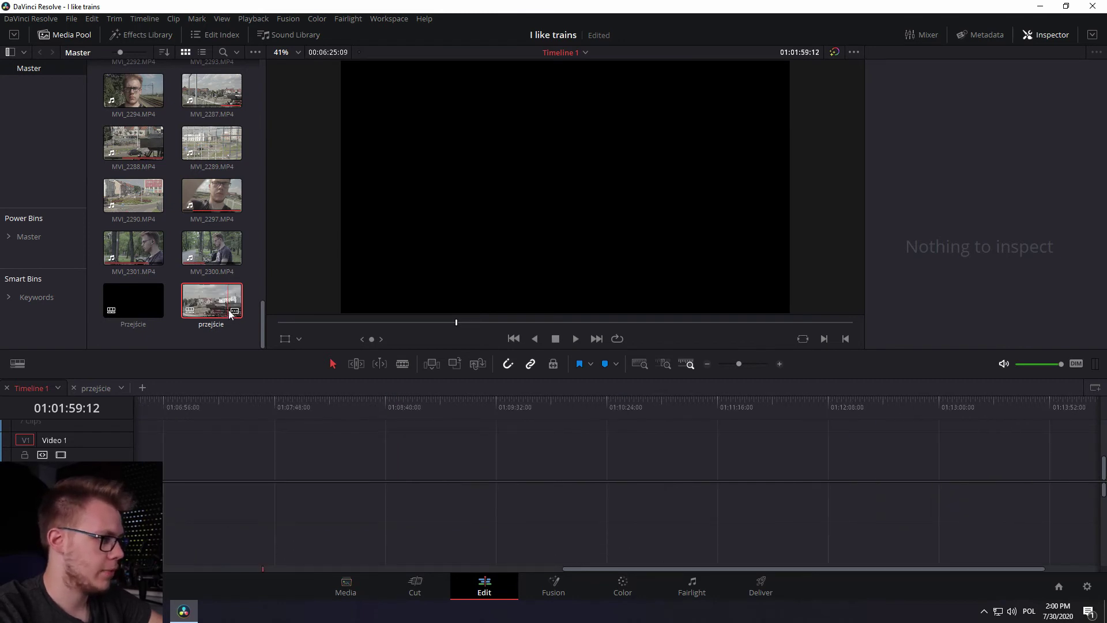
{"action": "left_click_drag", "start_coordinate": [213, 299], "coordinate": [266, 458]}
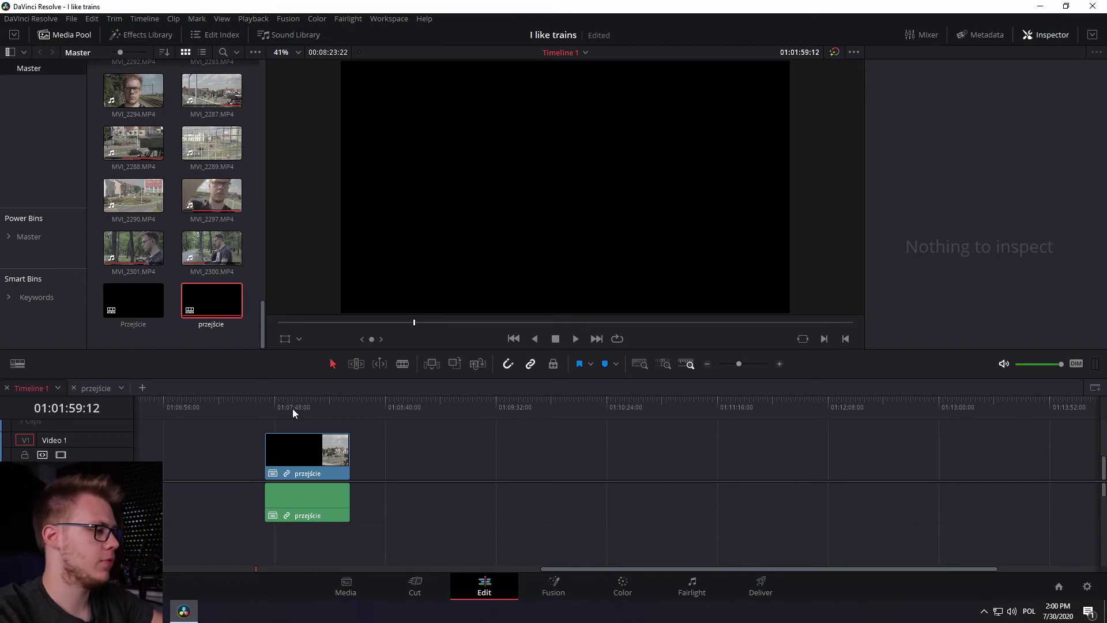
{"action": "left_click", "coordinate": [614, 461]}
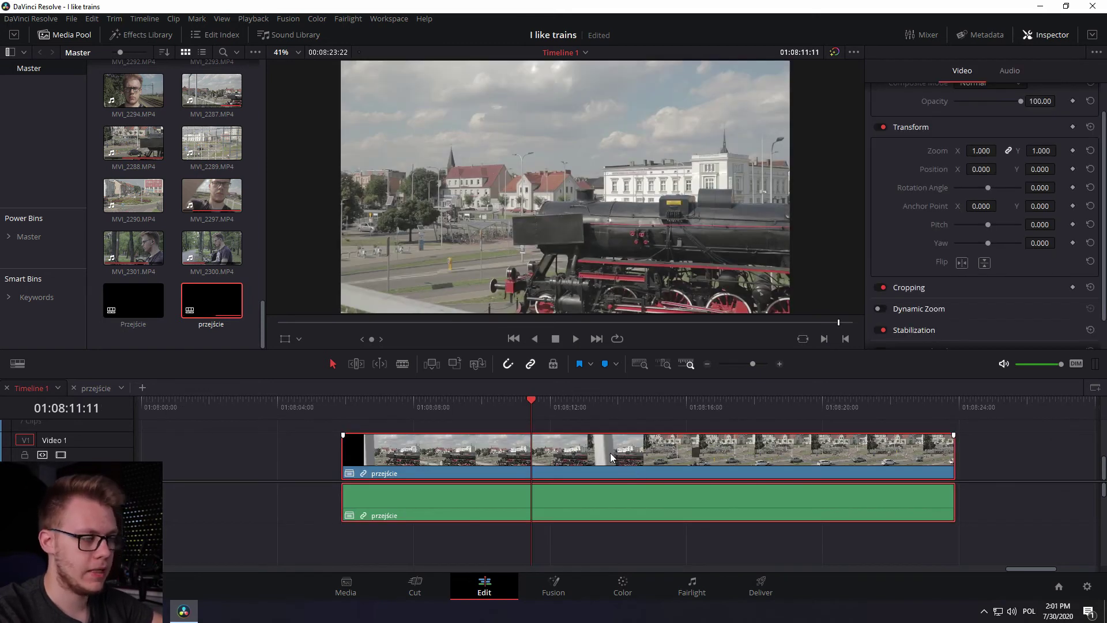
- Turn on Retime Controls for the przejście clip and park the playhead where the pole passes
{"action": "right_click", "coordinate": [611, 457]}
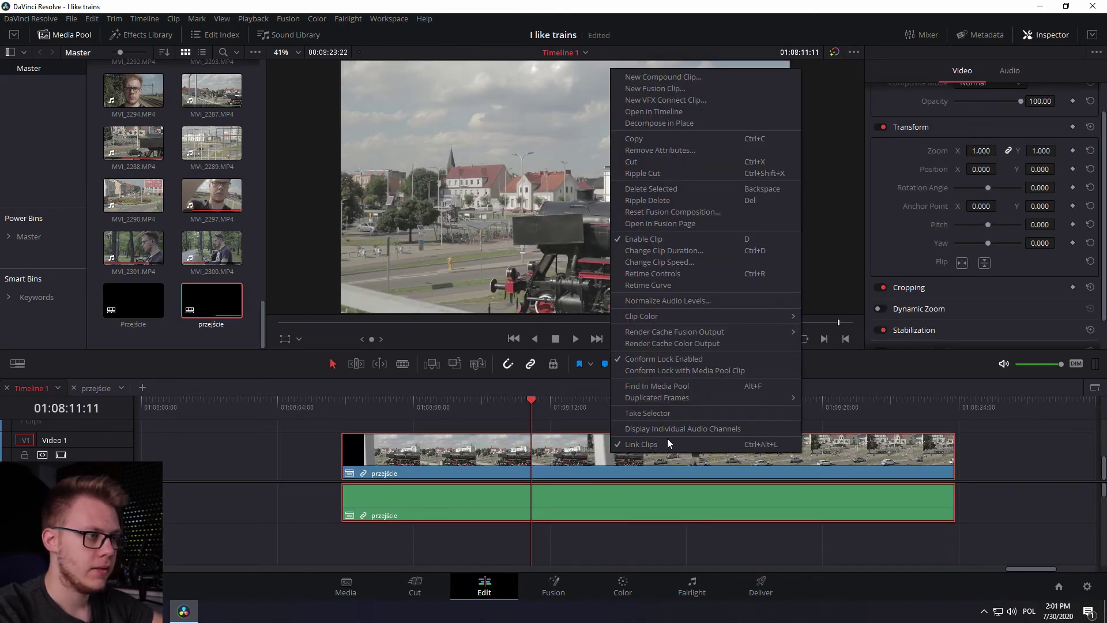
{"action": "left_click", "coordinate": [679, 273]}
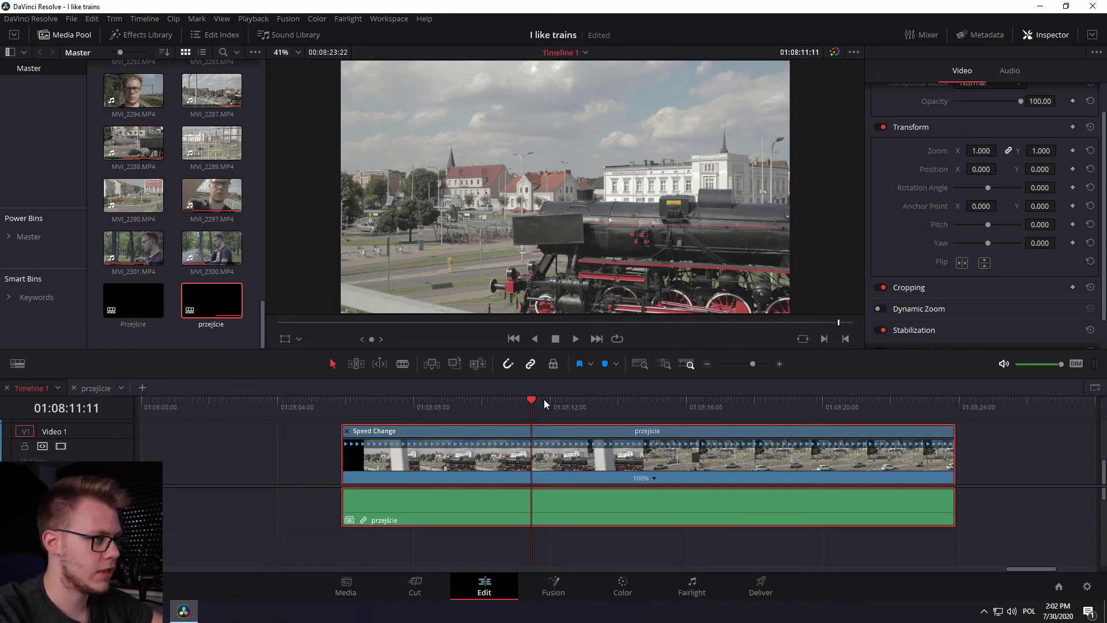
{"action": "mouse_move", "coordinate": [544, 399]}
{"action": "left_mouse_down"}
{"action": "mouse_move", "coordinate": [599, 400]}
{"action": "mouse_move", "coordinate": [555, 403]}
{"action": "left_mouse_up"}
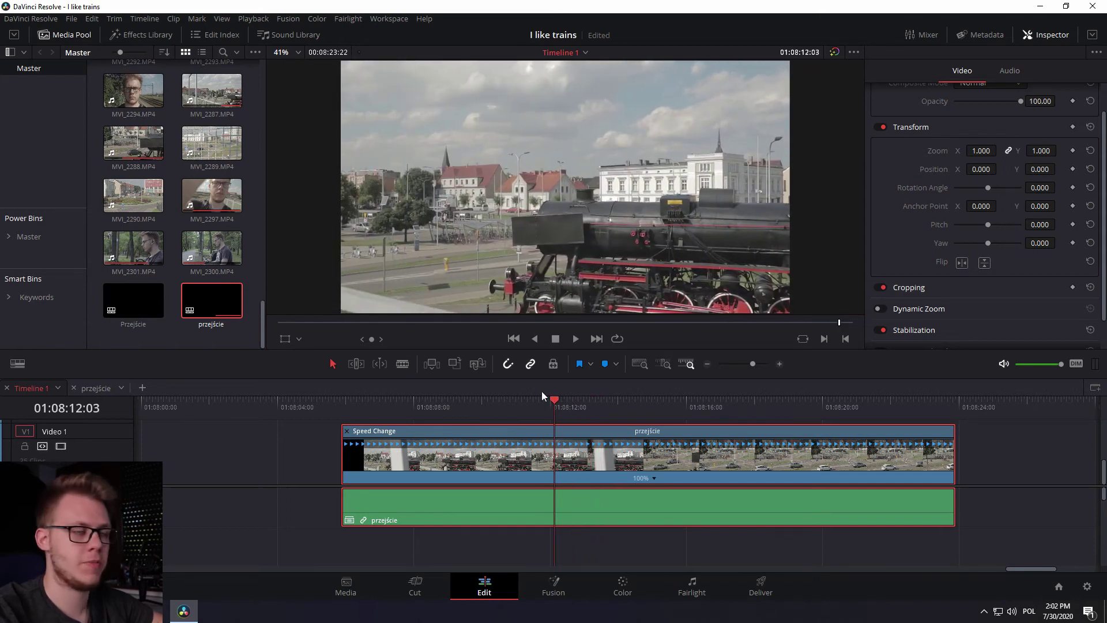
- Add two speed points to the przejście clip, one on each side of the wipe point
{"action": "left_click", "coordinate": [654, 478]}
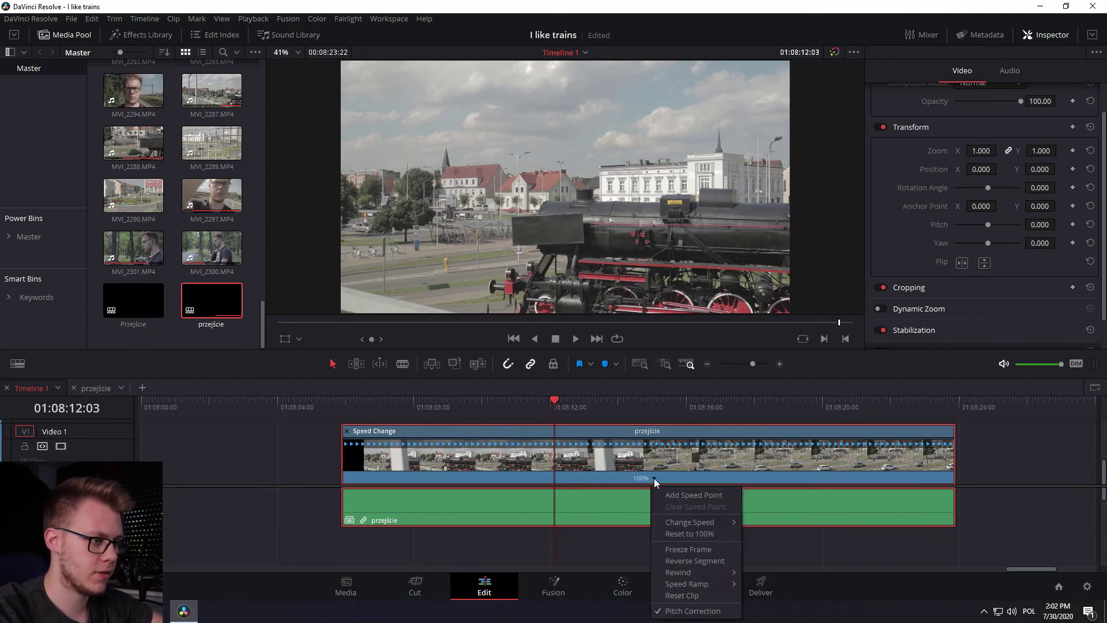
{"action": "left_click", "coordinate": [683, 494]}
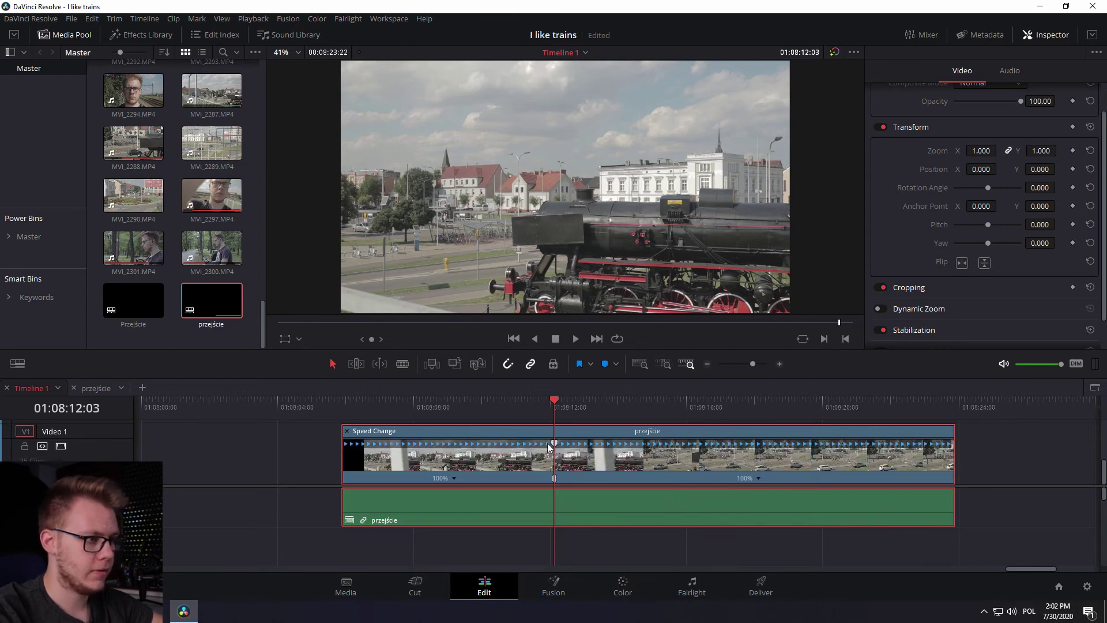
{"action": "left_click_drag", "start_coordinate": [563, 401], "coordinate": [634, 406]}
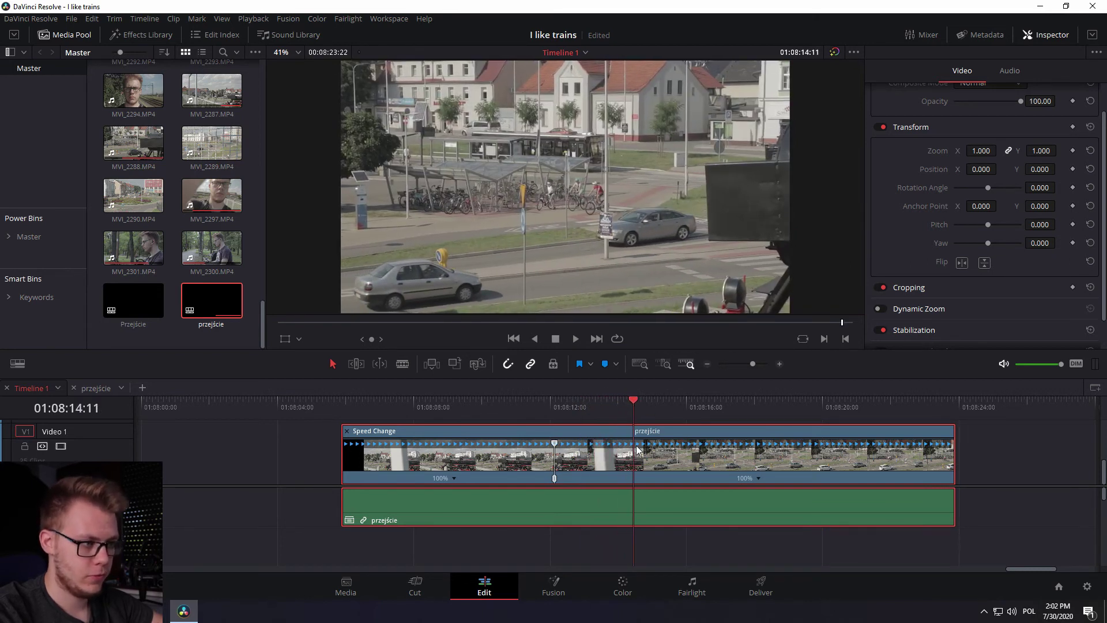
{"action": "left_click", "coordinate": [760, 477]}
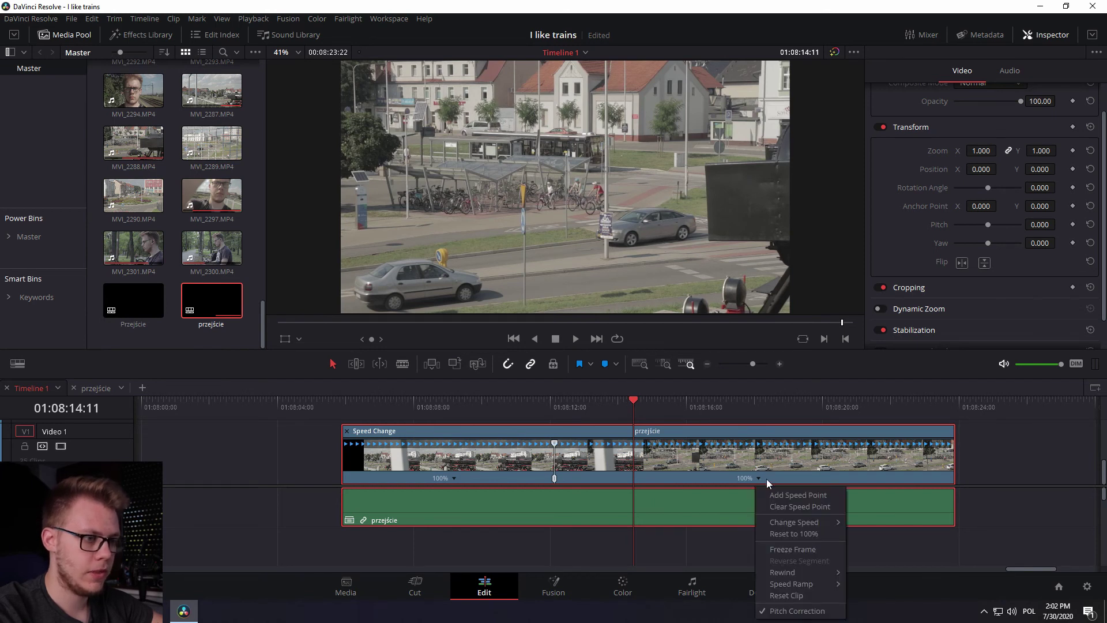
{"action": "left_click", "coordinate": [783, 494]}
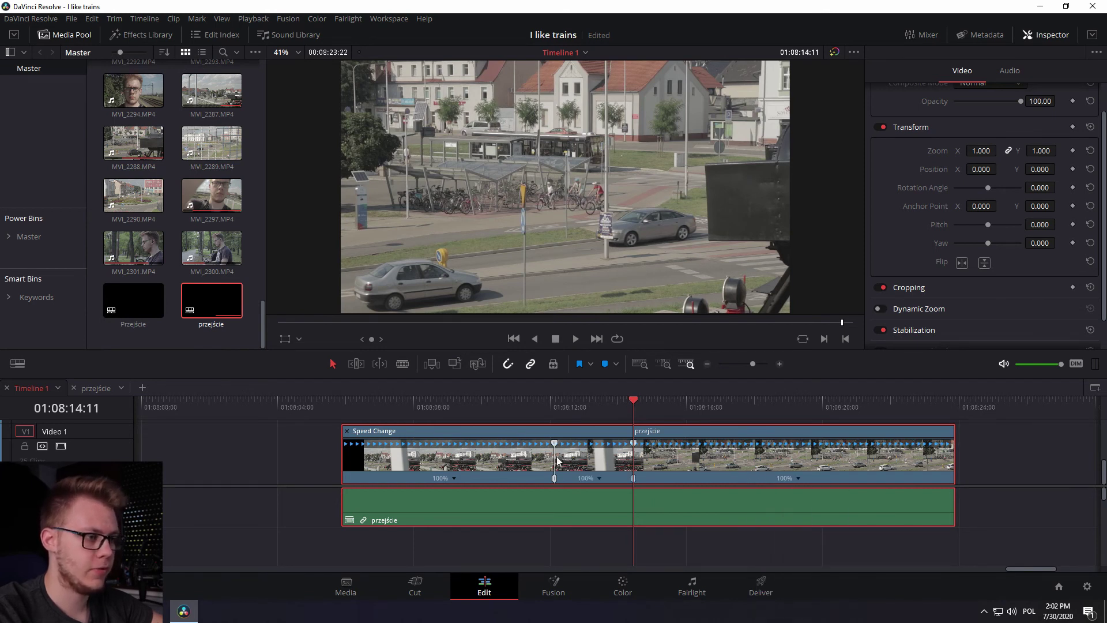
- Set the segment between the two speed points to 400% speed
{"action": "left_click_drag", "start_coordinate": [569, 400], "coordinate": [592, 400]}
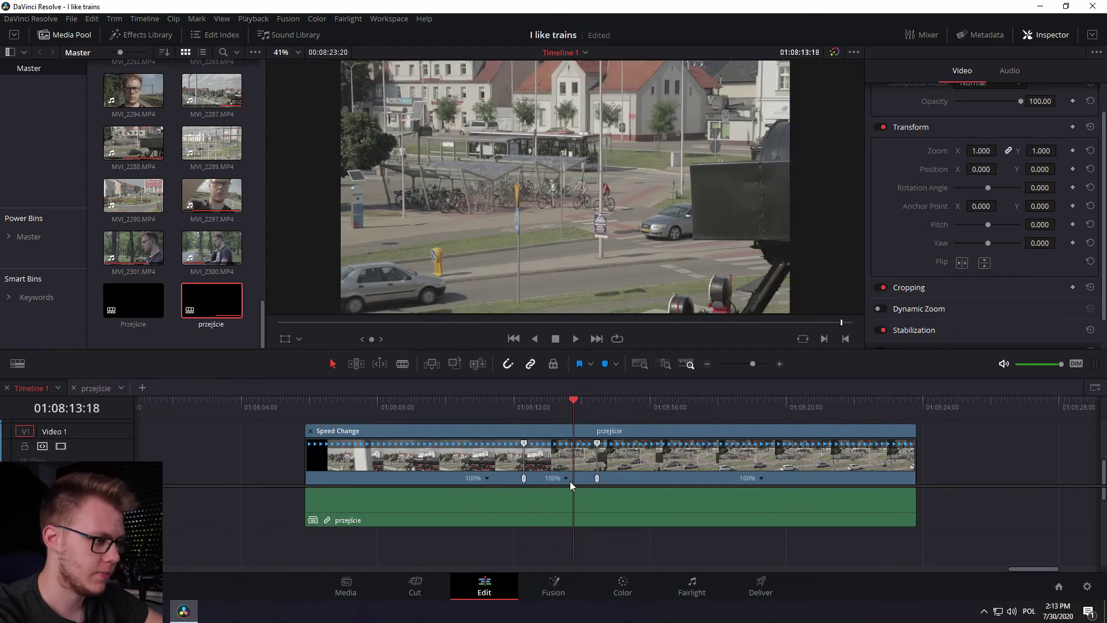
{"action": "left_click", "coordinate": [564, 479]}
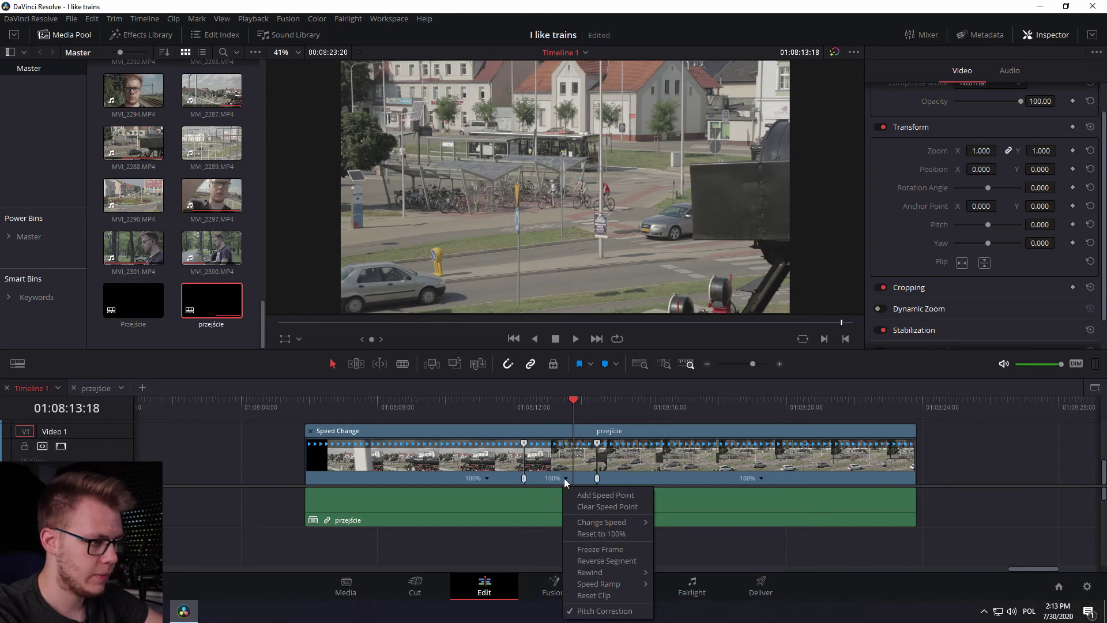
{"action": "mouse_move", "coordinate": [627, 521]}
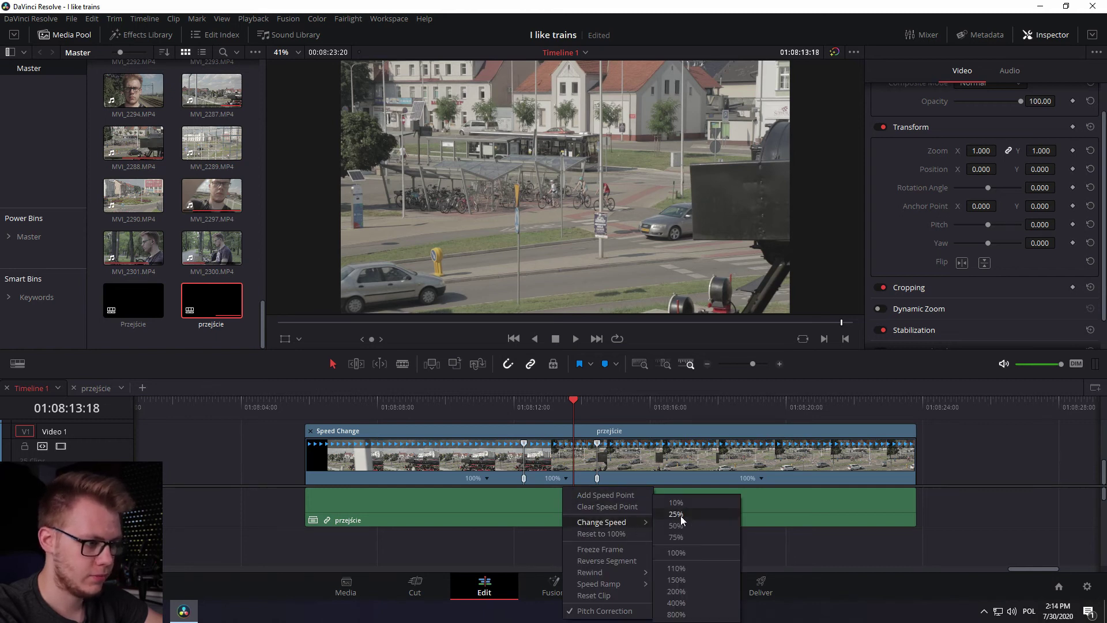
{"action": "left_click", "coordinate": [695, 602]}
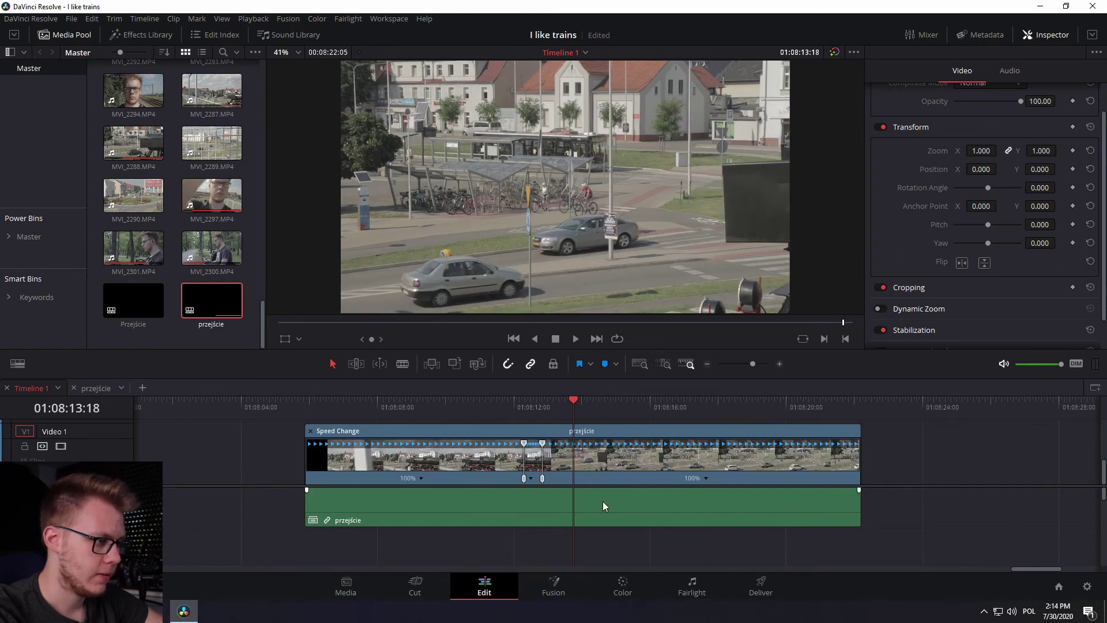
{"action": "left_click", "coordinate": [506, 400]}
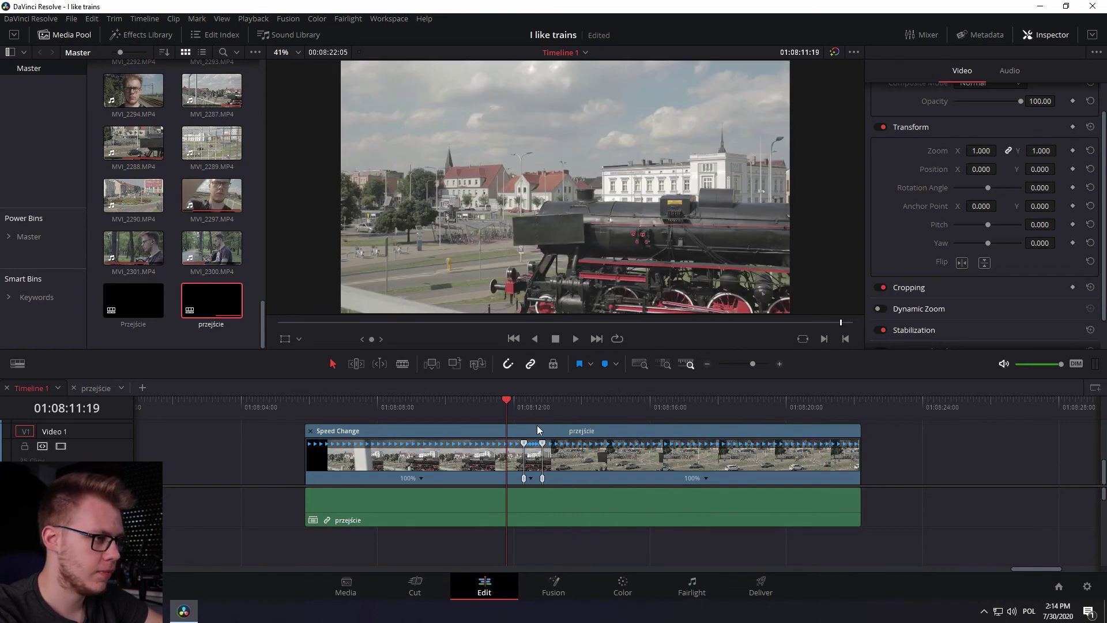
{"action": "left_click", "coordinate": [576, 340]}
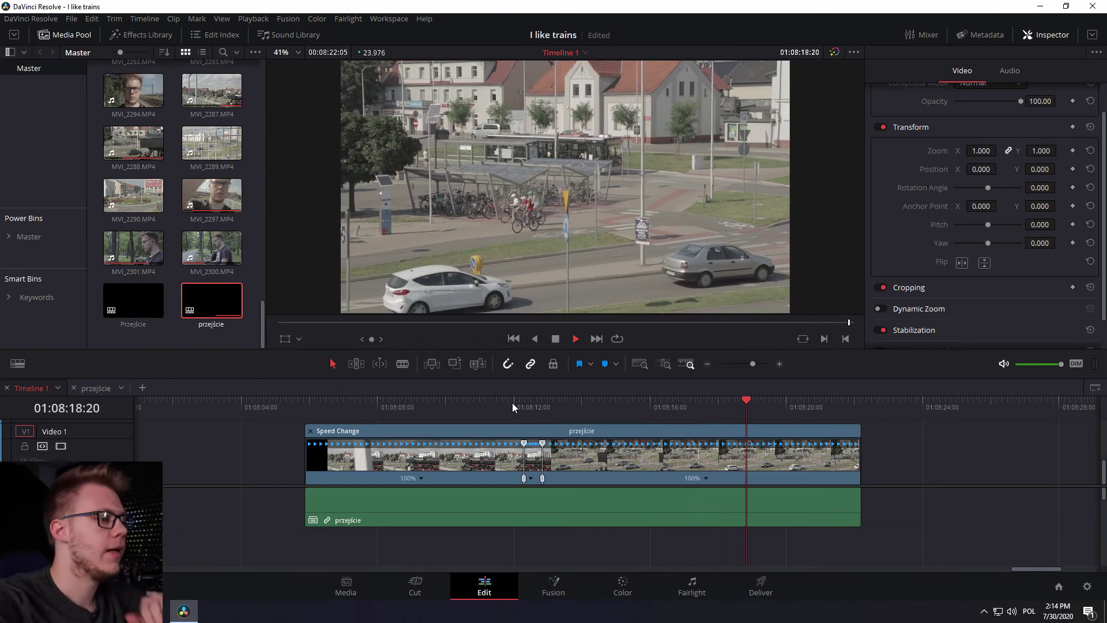
{"action": "left_click", "coordinate": [512, 402]}
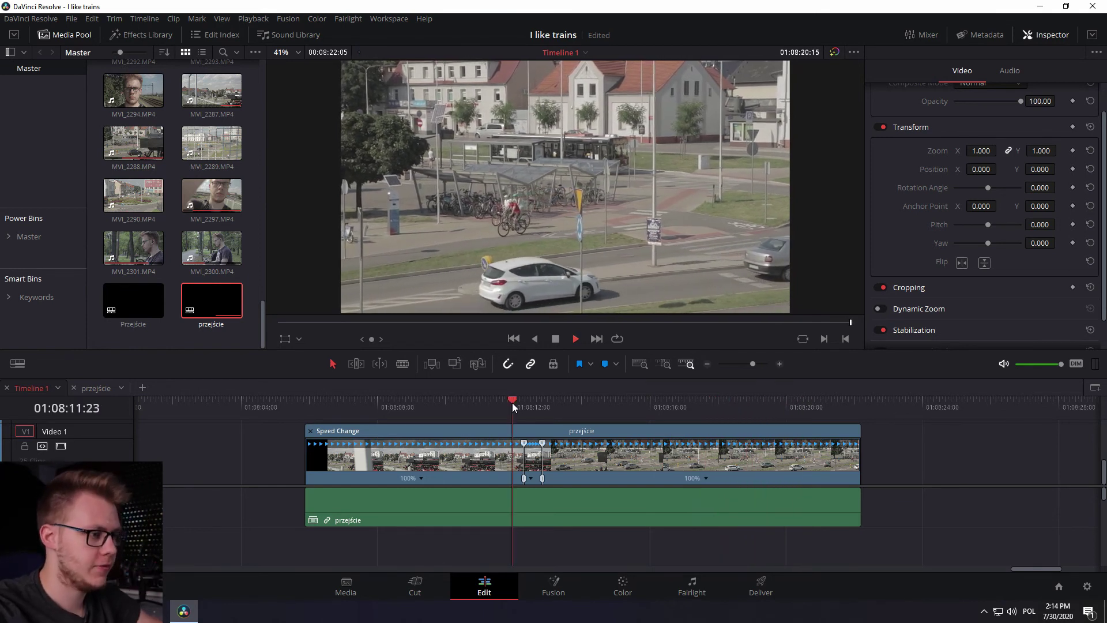
{"action": "key", "text": "space"}
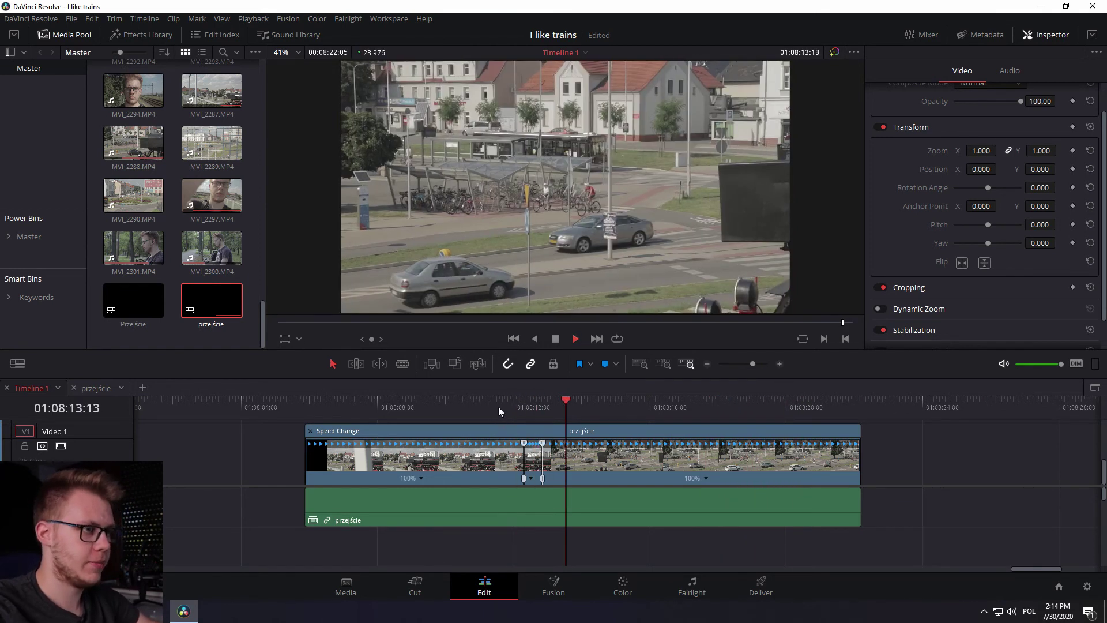
{"action": "left_click", "coordinate": [504, 402]}
{"action": "key", "text": "space"}
{"action": "left_click", "coordinate": [504, 402]}
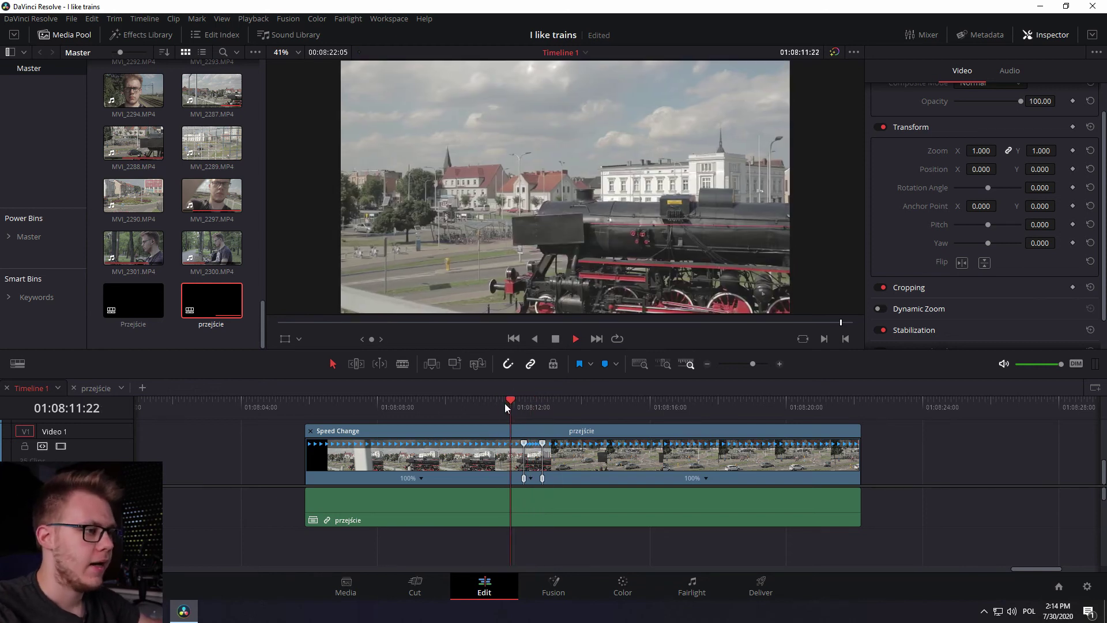
{"action": "left_click", "coordinate": [504, 403]}
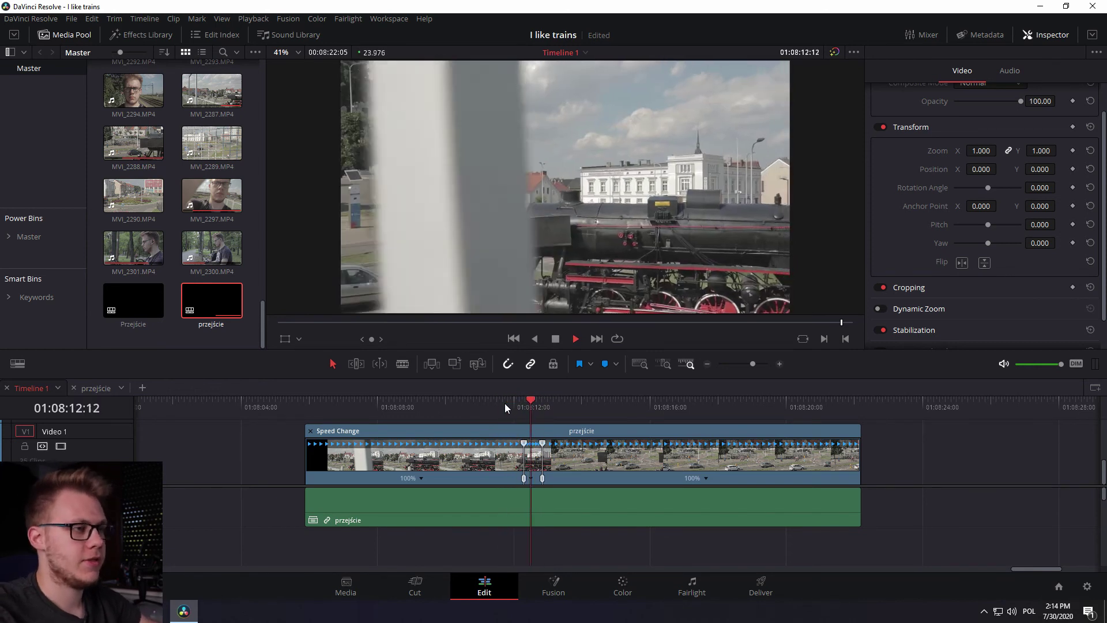
{"action": "left_click", "coordinate": [503, 403]}
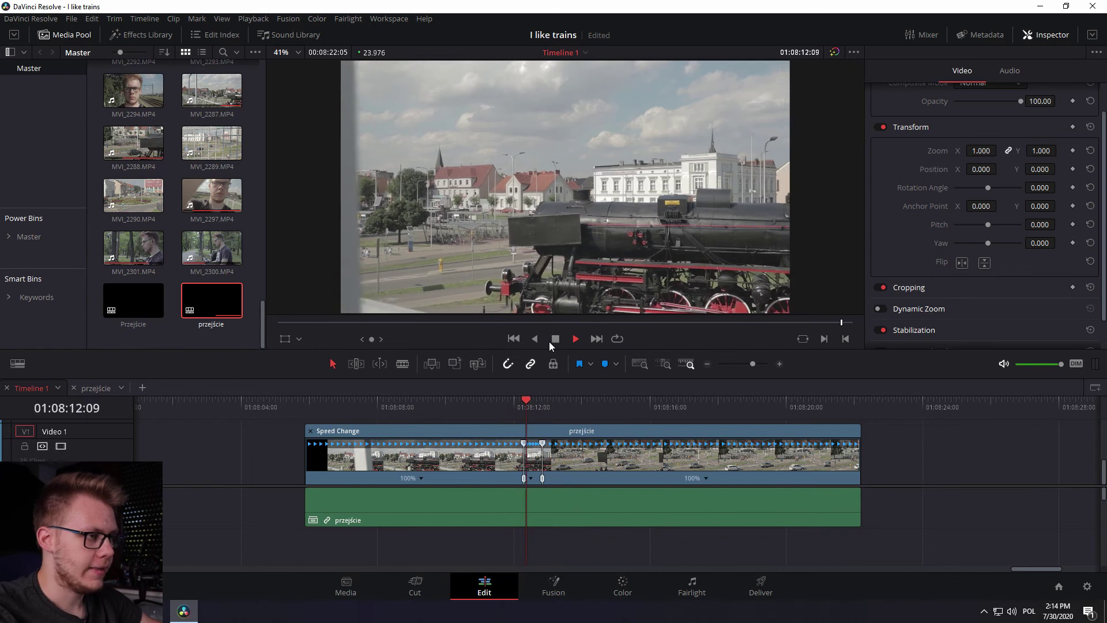
{"action": "left_click", "coordinate": [553, 341]}
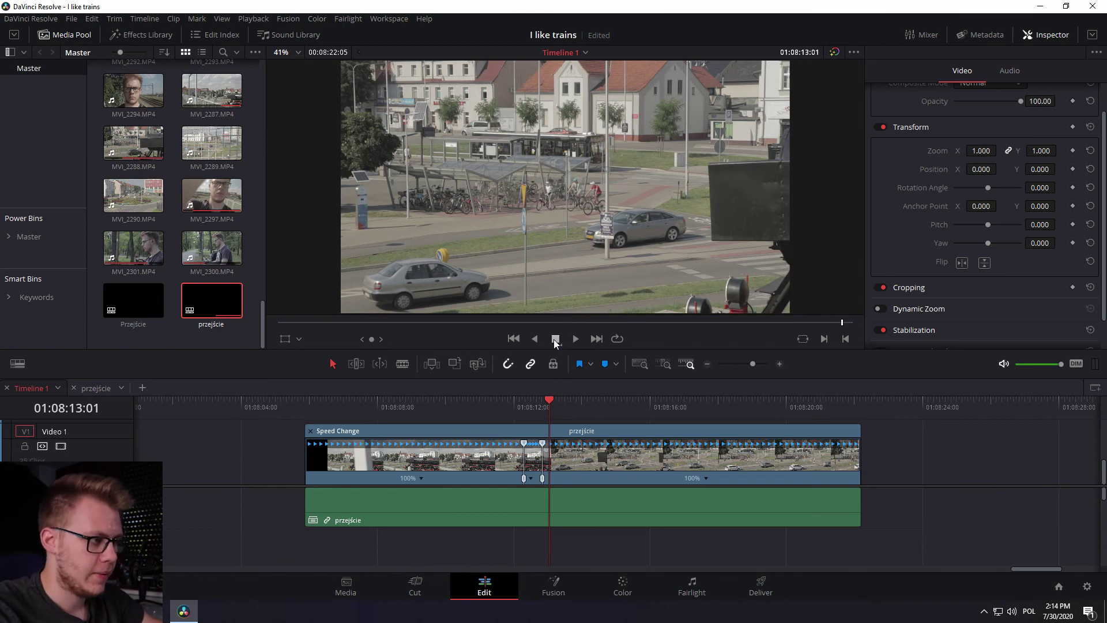
{"action": "right_click", "coordinate": [585, 464]}
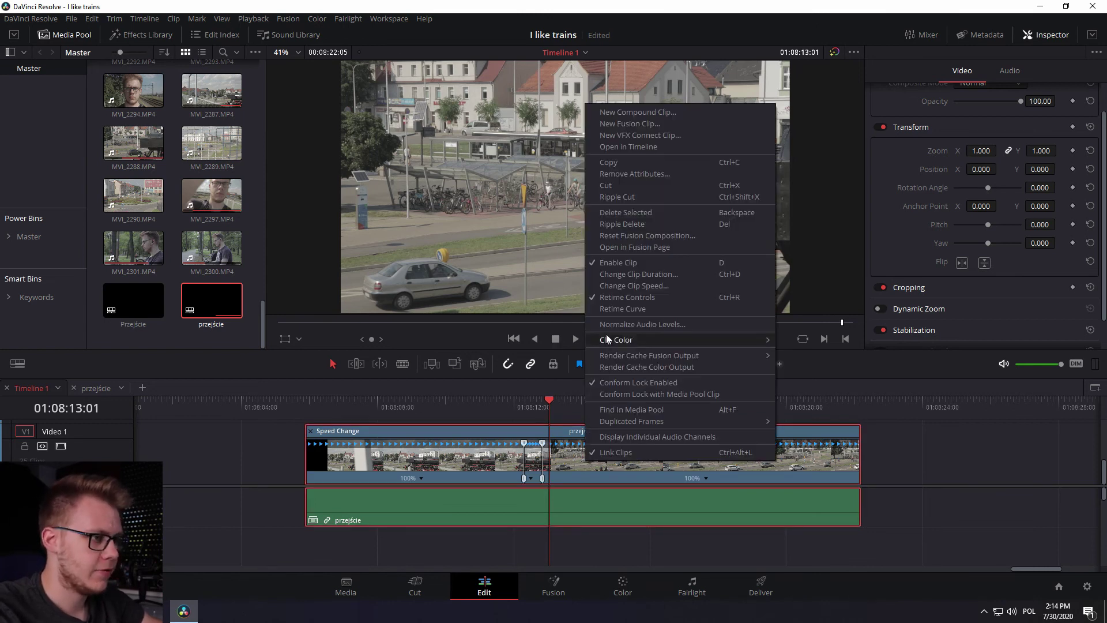
- Show the przejście clip's retime curve in an enlarged panel, displaying Retime Speed instead of Retime Frame
{"action": "left_click", "coordinate": [621, 309]}
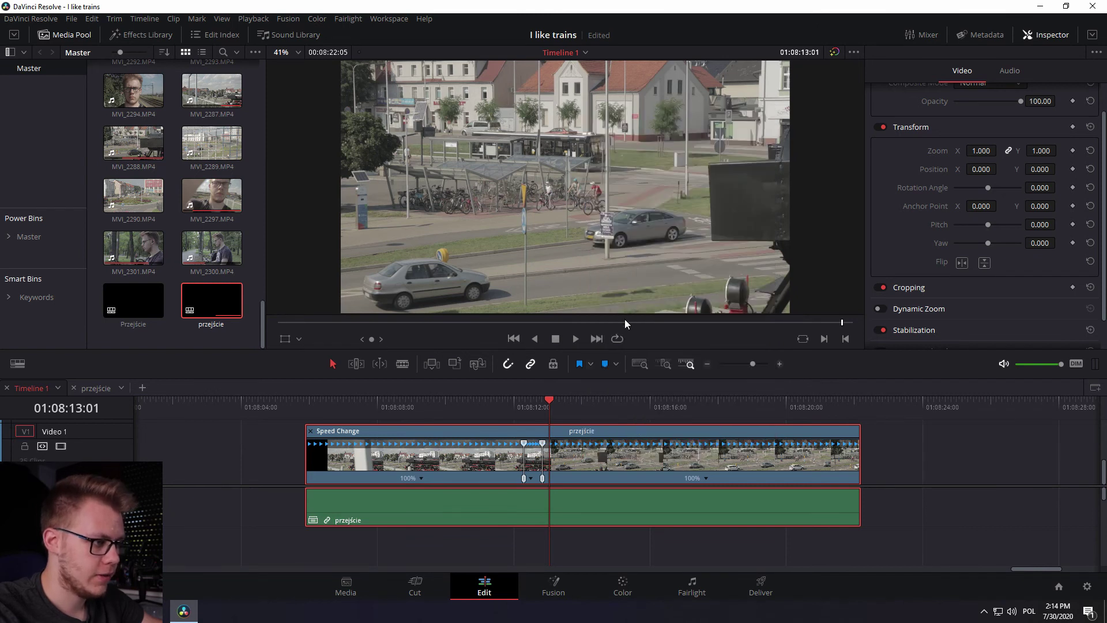
{"action": "scroll", "coordinate": [597, 449], "scroll_direction": "down", "scroll_amount": 2}
{"action": "scroll", "coordinate": [598, 444], "scroll_direction": "down", "scroll_amount": 3}
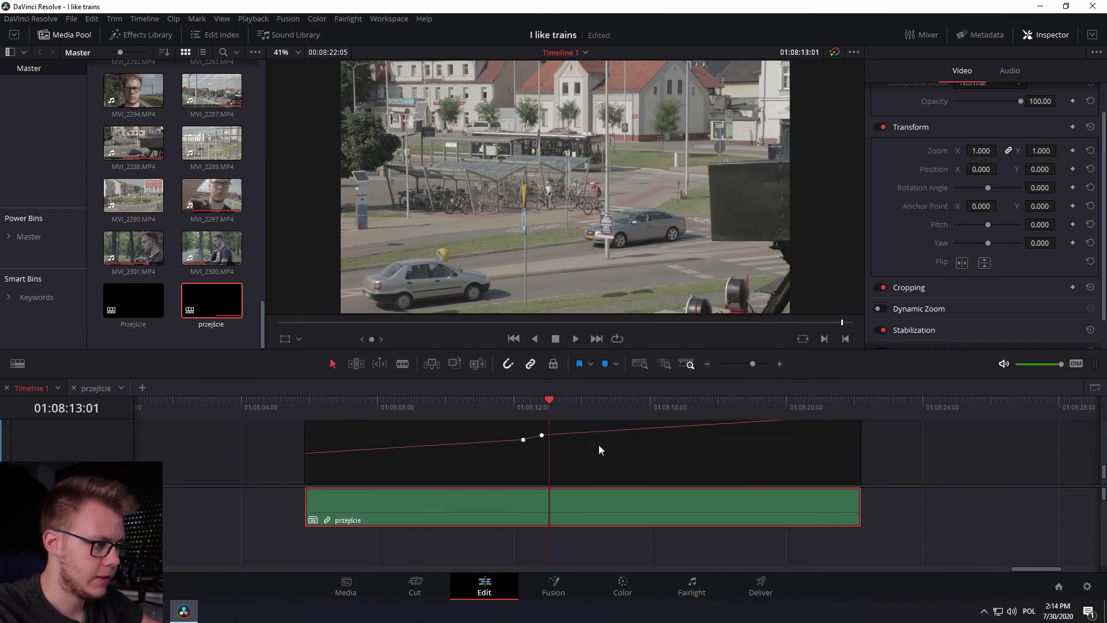
{"action": "scroll", "coordinate": [582, 448], "scroll_direction": "up", "scroll_amount": 1}
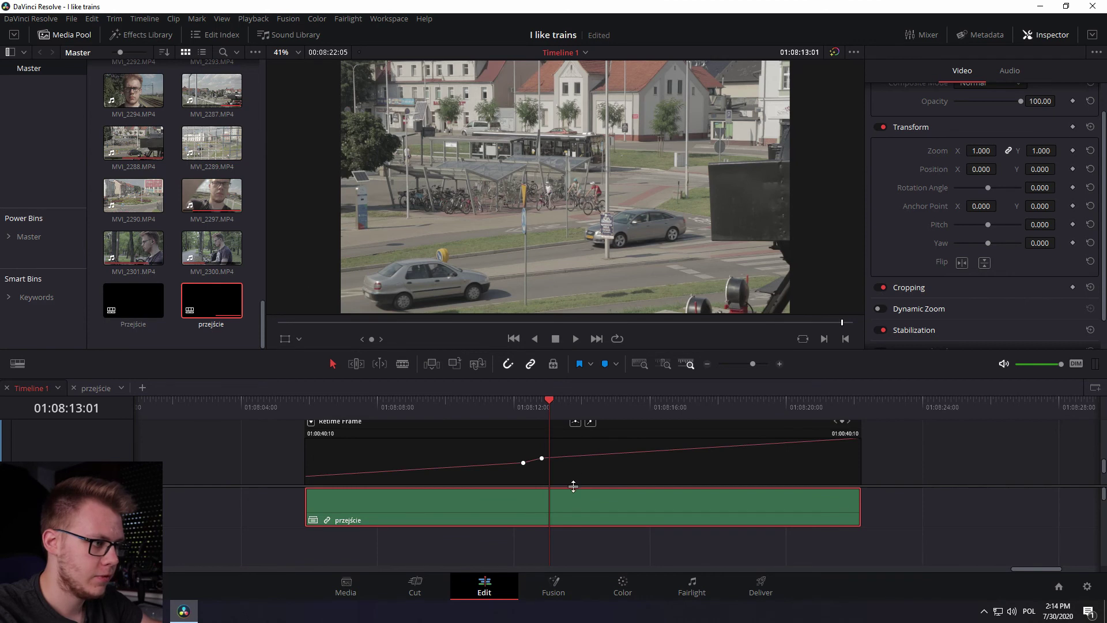
{"action": "left_click_drag", "start_coordinate": [574, 487], "coordinate": [578, 540]}
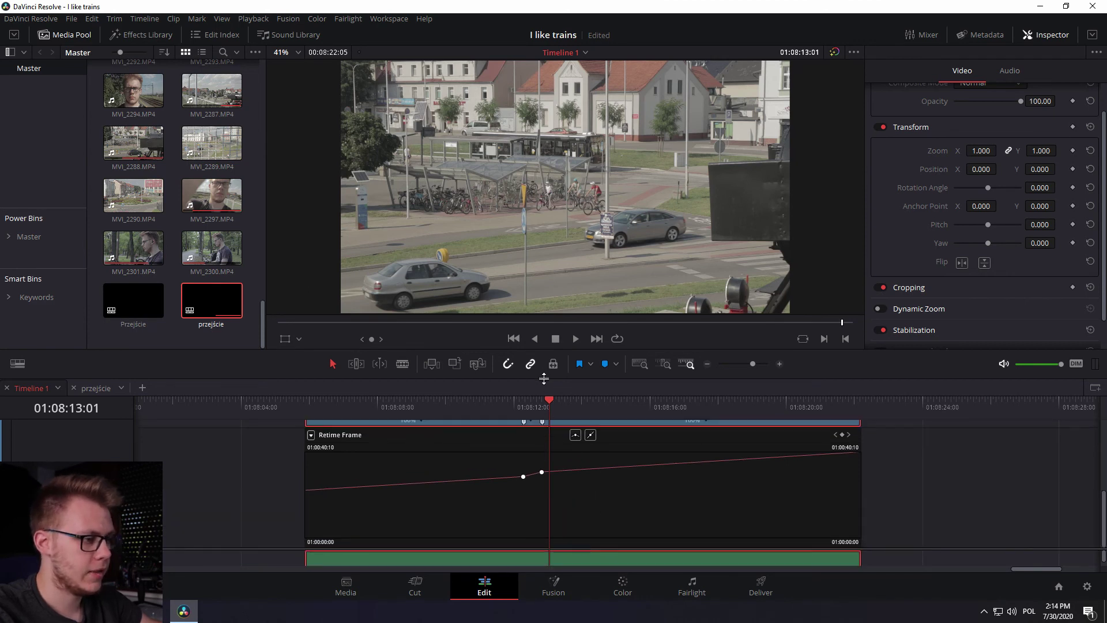
{"action": "left_click_drag", "start_coordinate": [543, 378], "coordinate": [543, 335]}
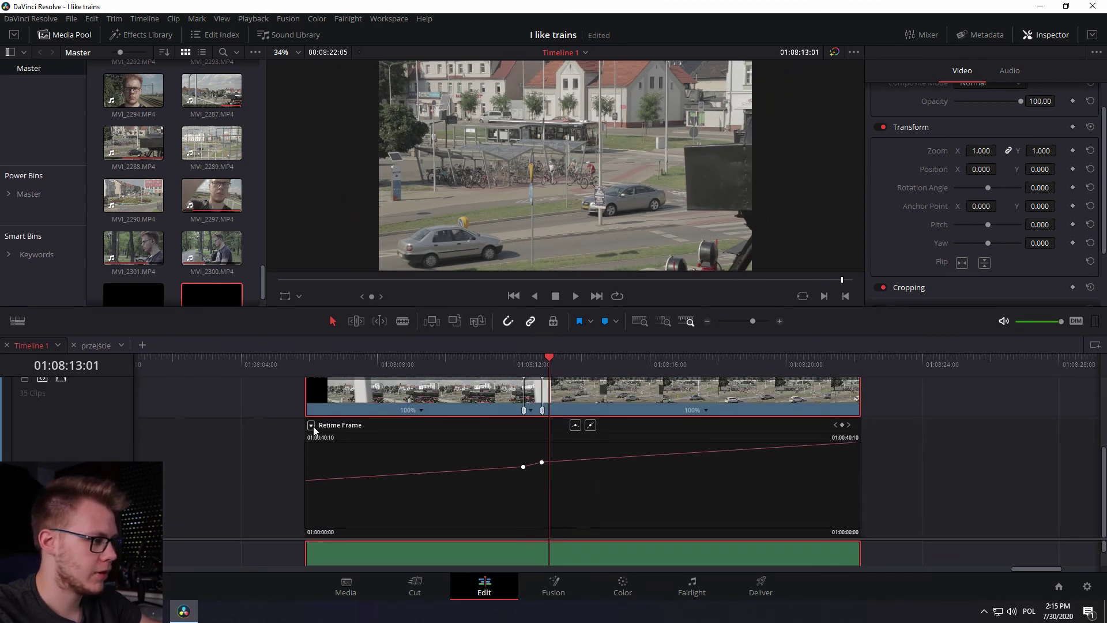
{"action": "left_click", "coordinate": [311, 427]}
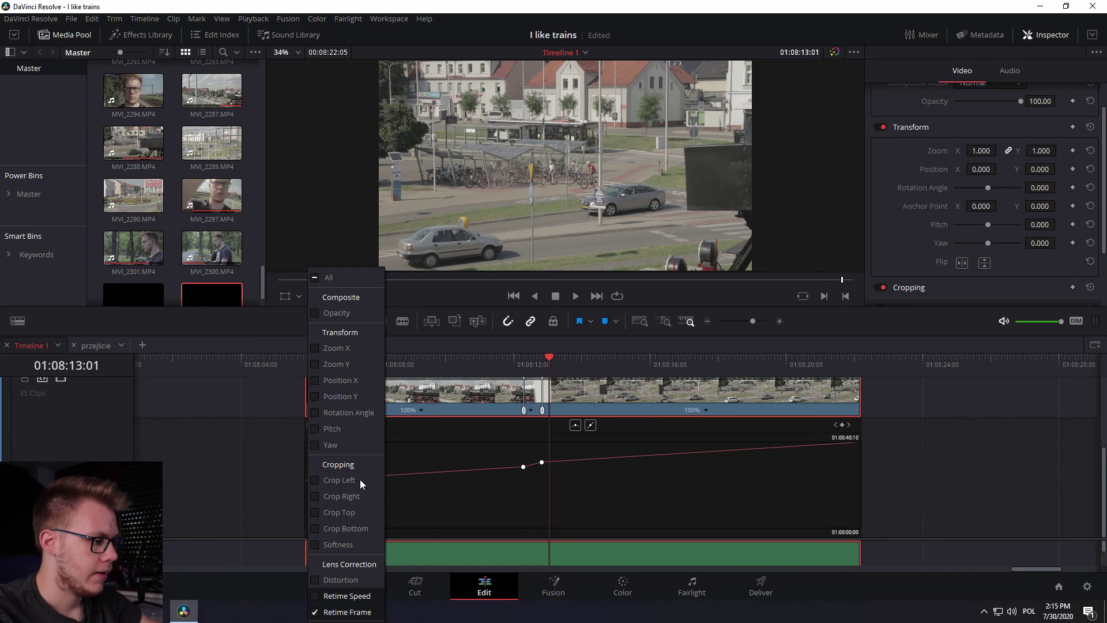
{"action": "left_click", "coordinate": [315, 611]}
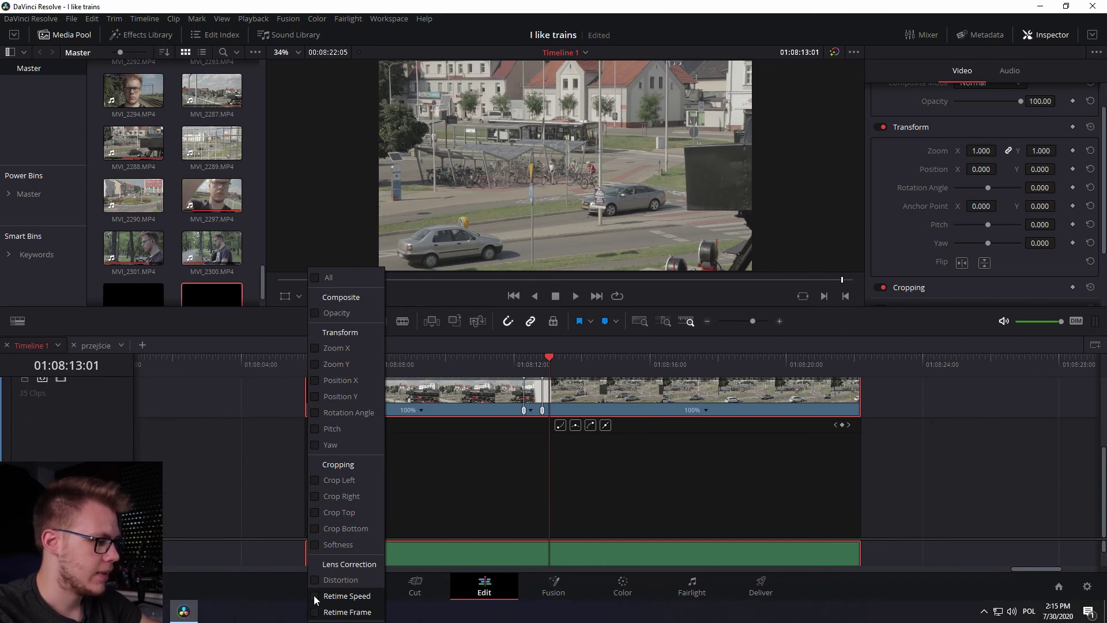
{"action": "left_click", "coordinate": [314, 595]}
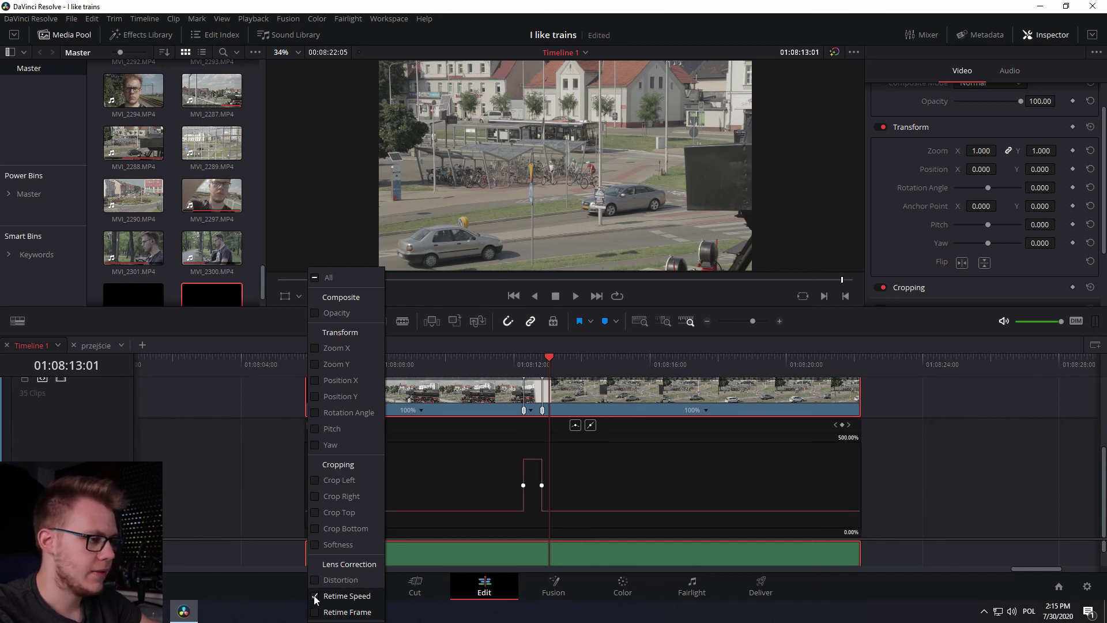
{"action": "left_click", "coordinate": [478, 492]}
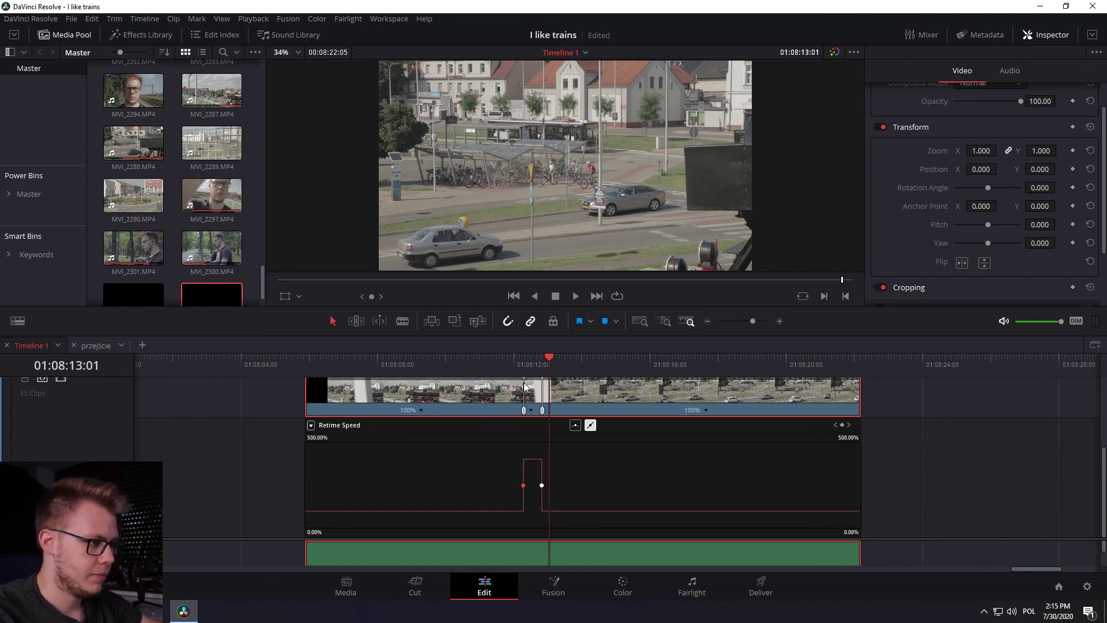
{"action": "scroll", "coordinate": [525, 385], "scroll_direction": "up", "scroll_amount": 1}
{"action": "scroll", "coordinate": [514, 426], "scroll_direction": "down", "scroll_amount": 1}
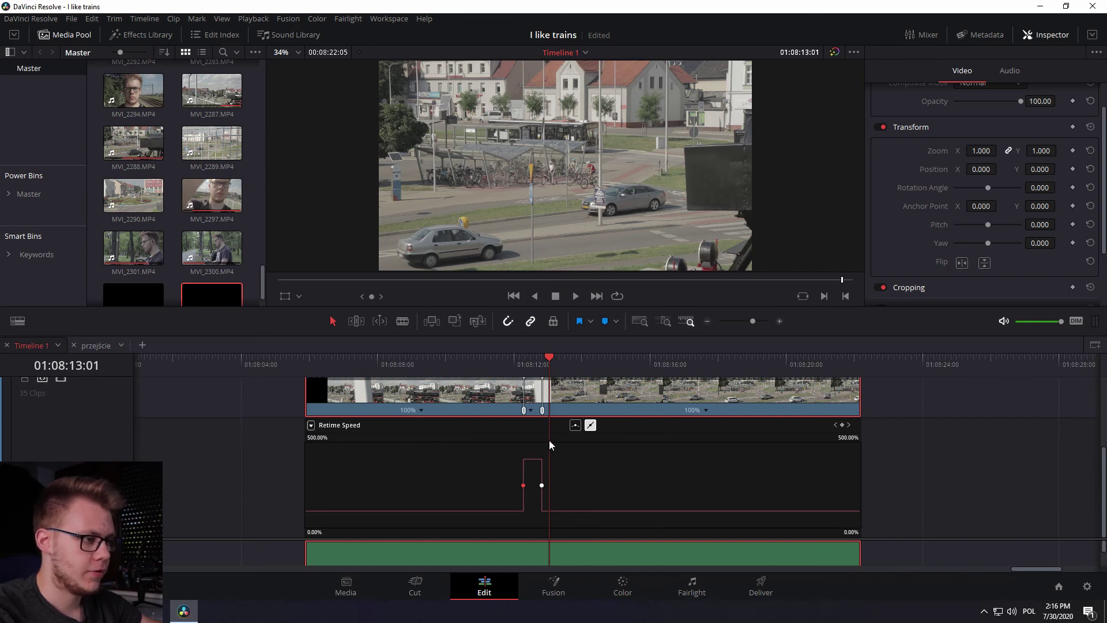
- Ease the speed keyframes around the 400% peak and play back the smoothed ramp to check it
{"action": "left_click", "coordinate": [576, 426]}
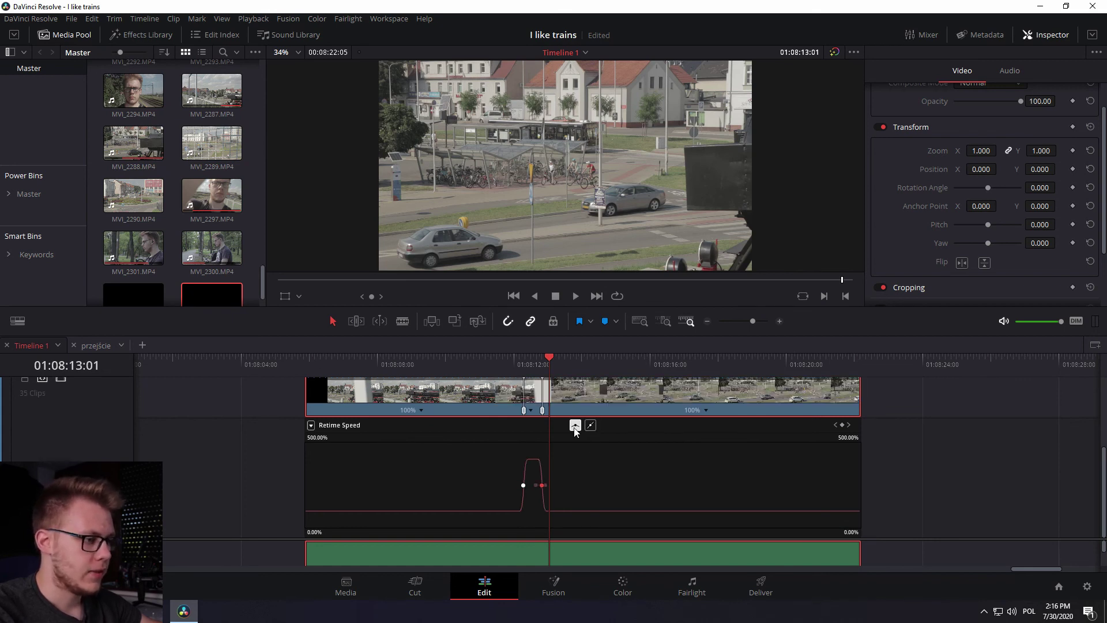
{"action": "left_click", "coordinate": [450, 360]}
{"action": "left_click", "coordinate": [574, 296]}
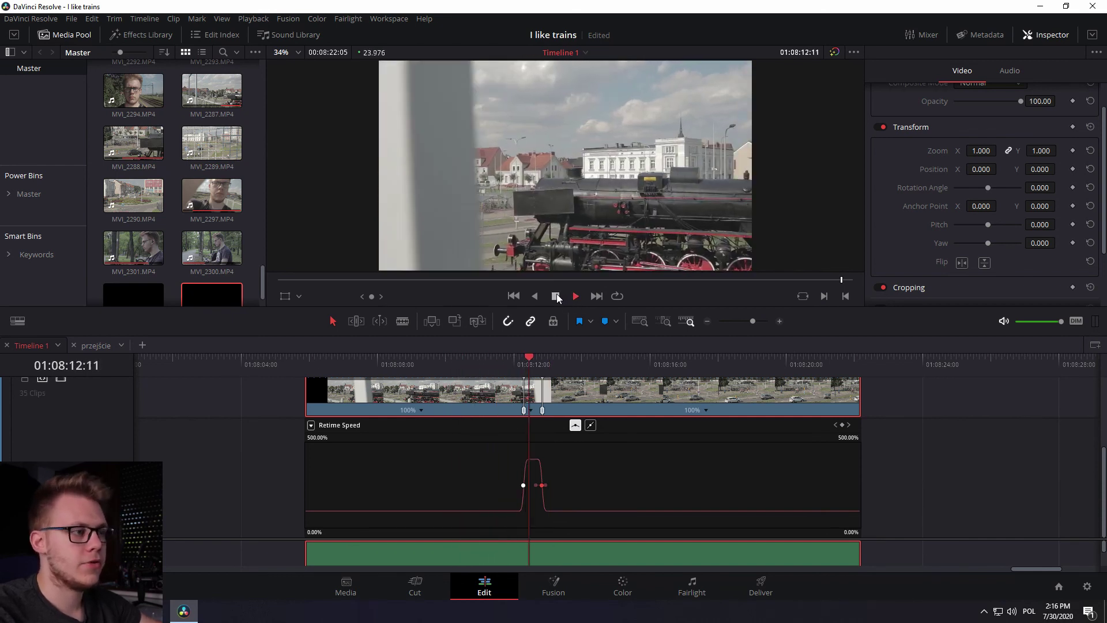
{"action": "left_click", "coordinate": [500, 361]}
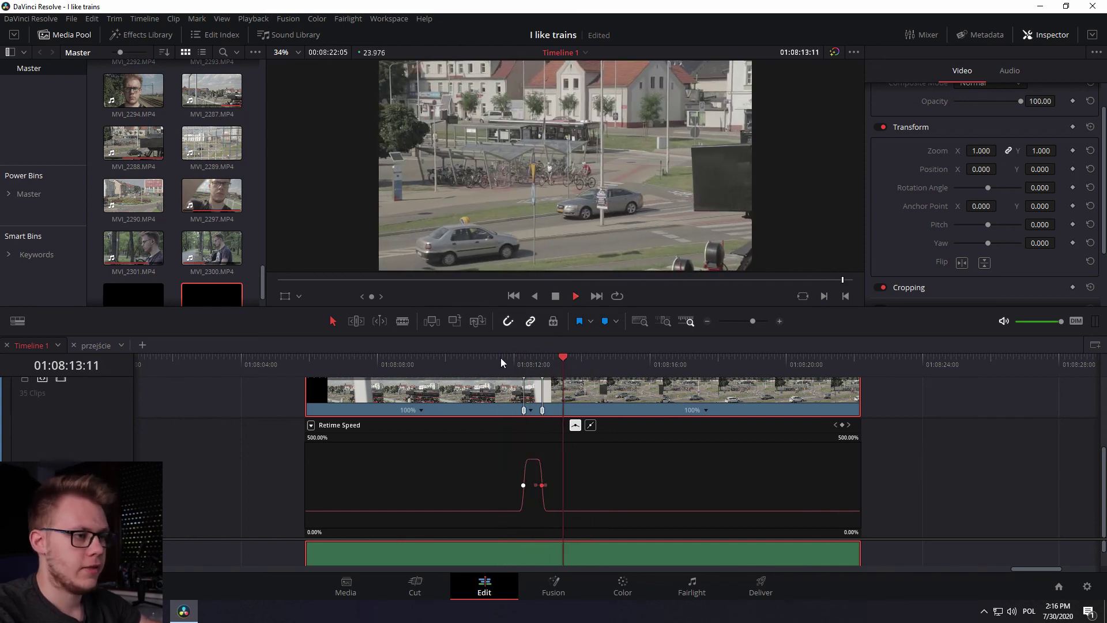
{"action": "left_click", "coordinate": [487, 361]}
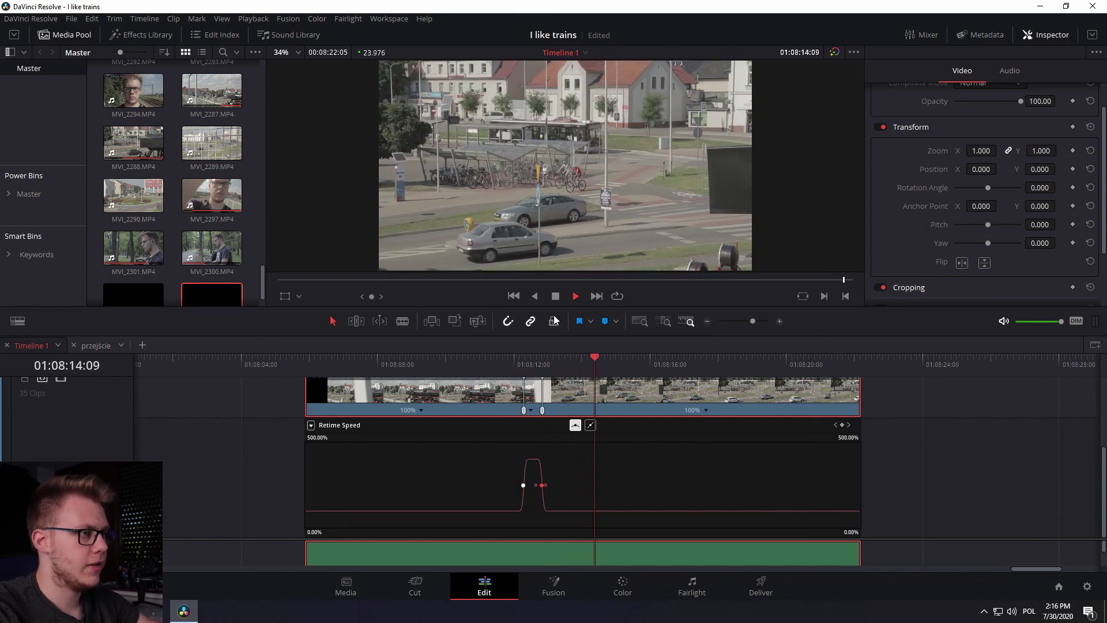
{"action": "left_click", "coordinate": [555, 297]}
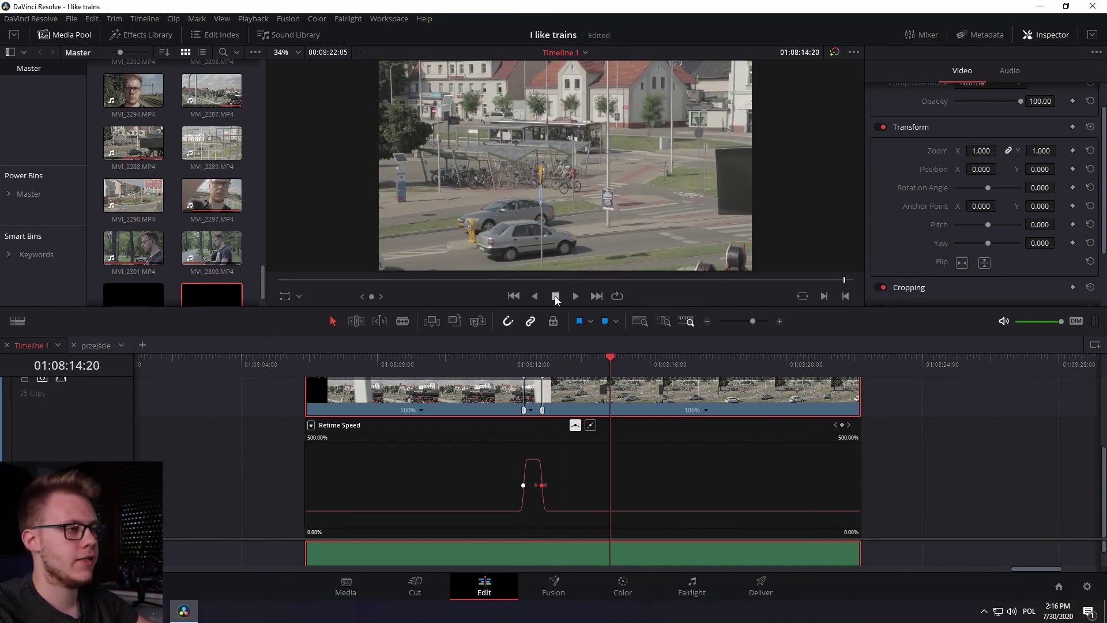
{"action": "left_click", "coordinate": [780, 321]}
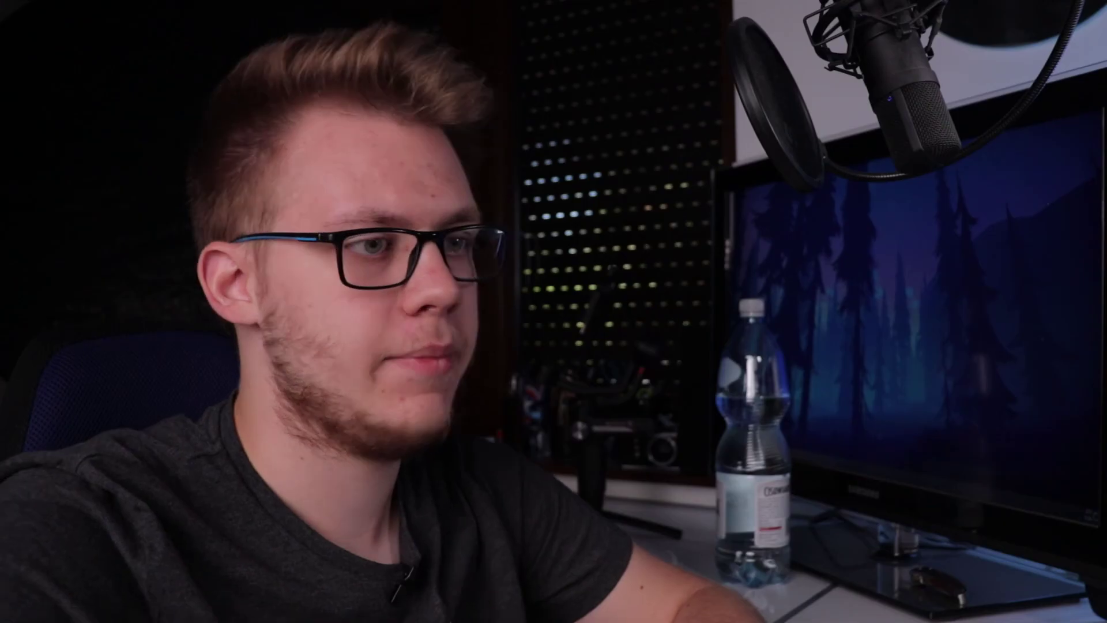